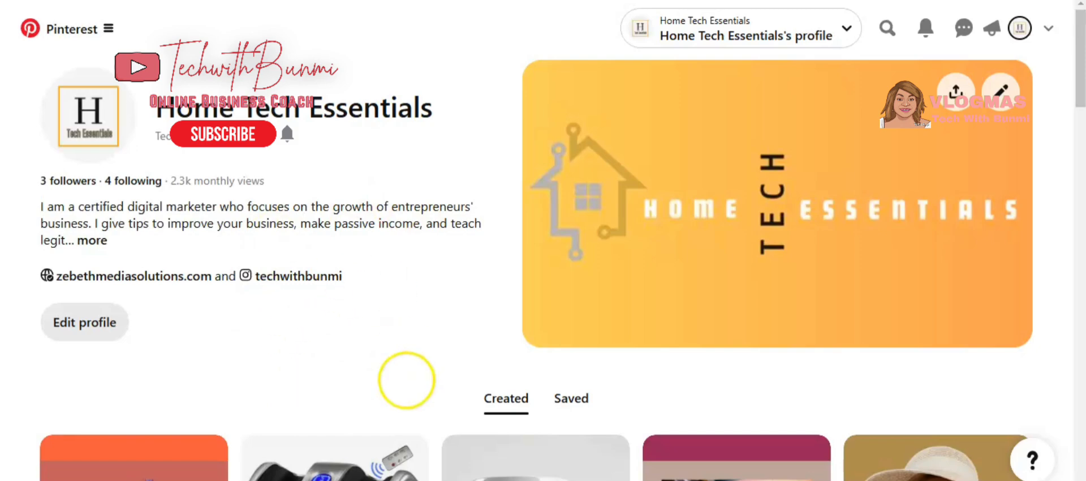
{"action": "scroll", "coordinate": [406, 379], "scroll_direction": "down", "scroll_amount": 20}
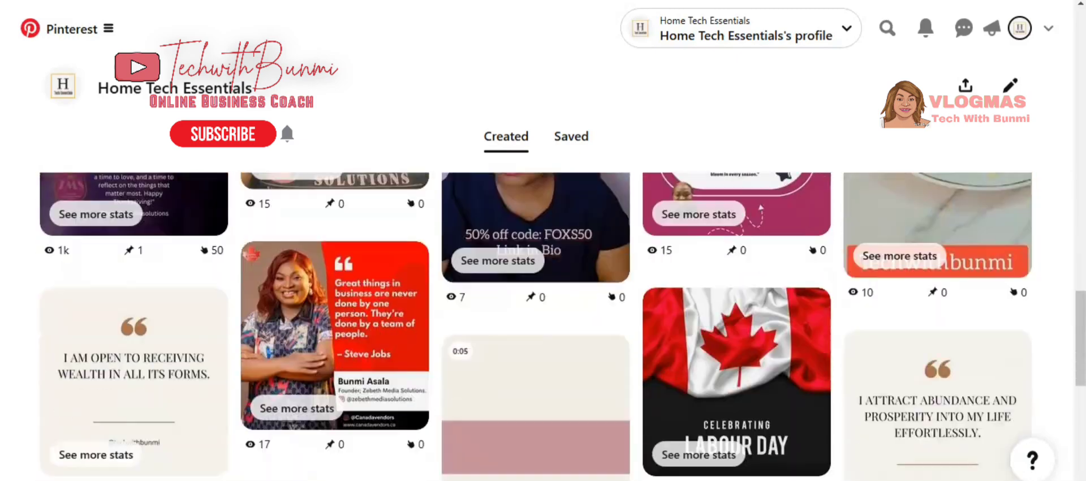
{"action": "scroll", "coordinate": [406, 379], "scroll_direction": "down", "scroll_amount": 20}
{"action": "scroll", "coordinate": [407, 380], "scroll_direction": "up", "scroll_amount": 20}
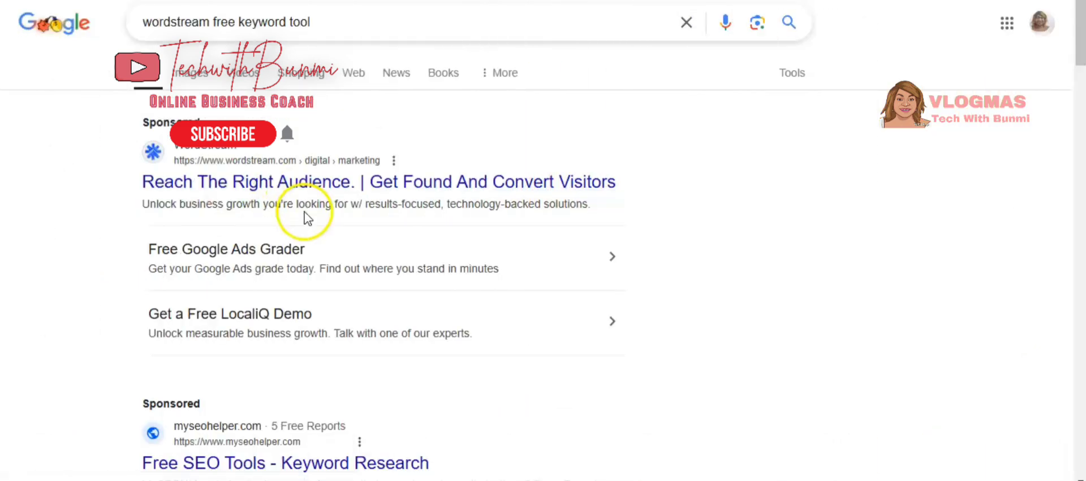
Open WordStream's Free Keyword Tool from the Google search results.
{"action": "scroll", "coordinate": [304, 209], "scroll_direction": "down", "scroll_amount": 4}
{"action": "scroll", "coordinate": [304, 210], "scroll_direction": "down", "scroll_amount": 10}
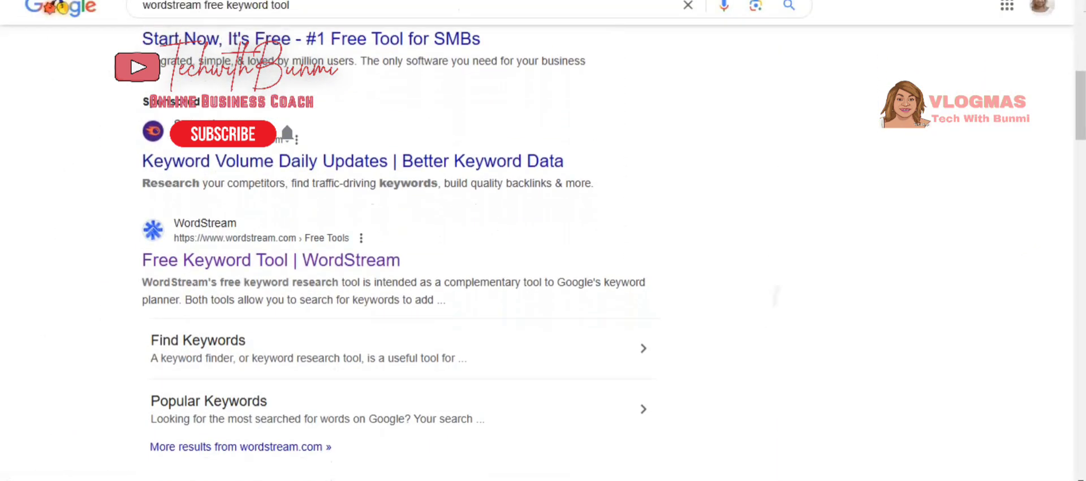
{"action": "scroll", "coordinate": [396, 255], "scroll_direction": "down", "scroll_amount": 1}
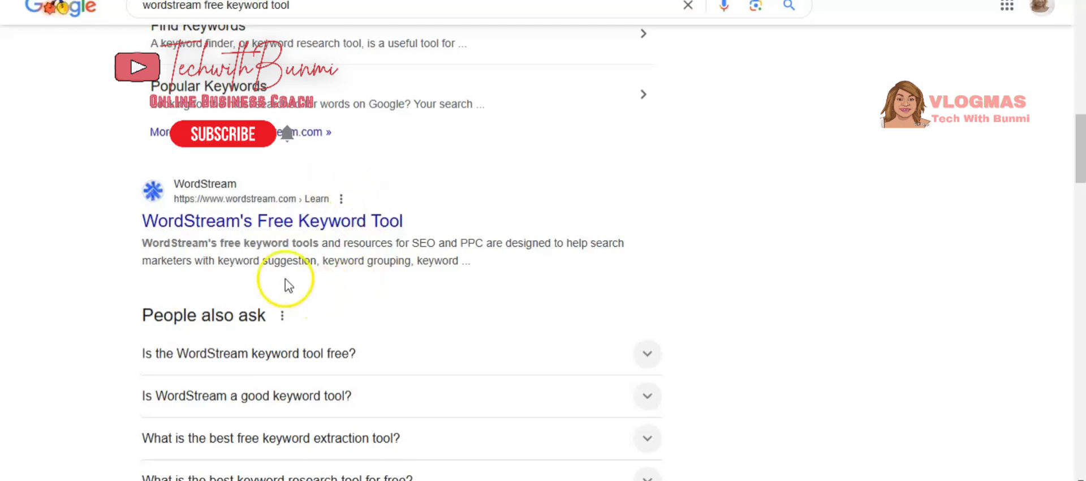
{"action": "left_click", "coordinate": [291, 222]}
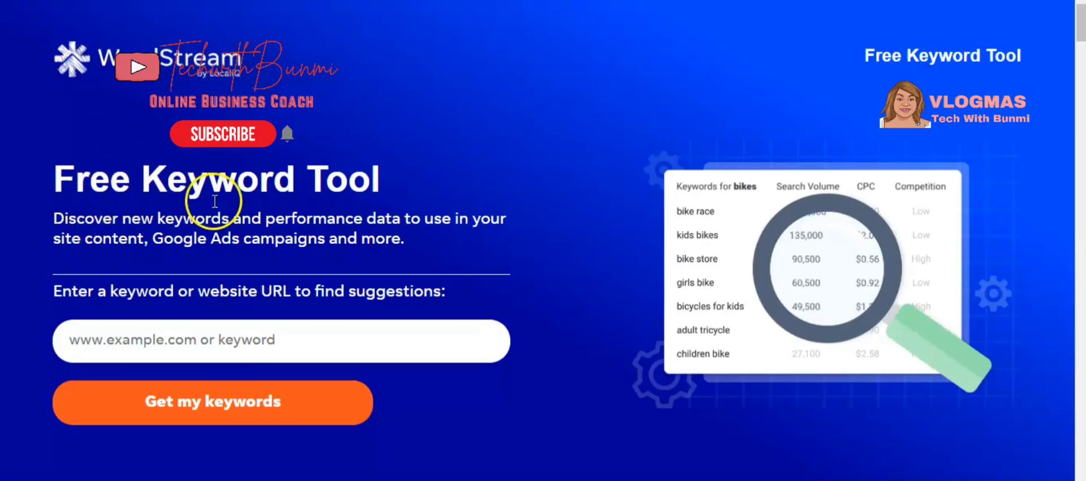
Paste the keyword women's winter dress clothes into the Free Keyword Tool and run the search for All Industries in the United States.
{"action": "left_click", "coordinate": [167, 339]}
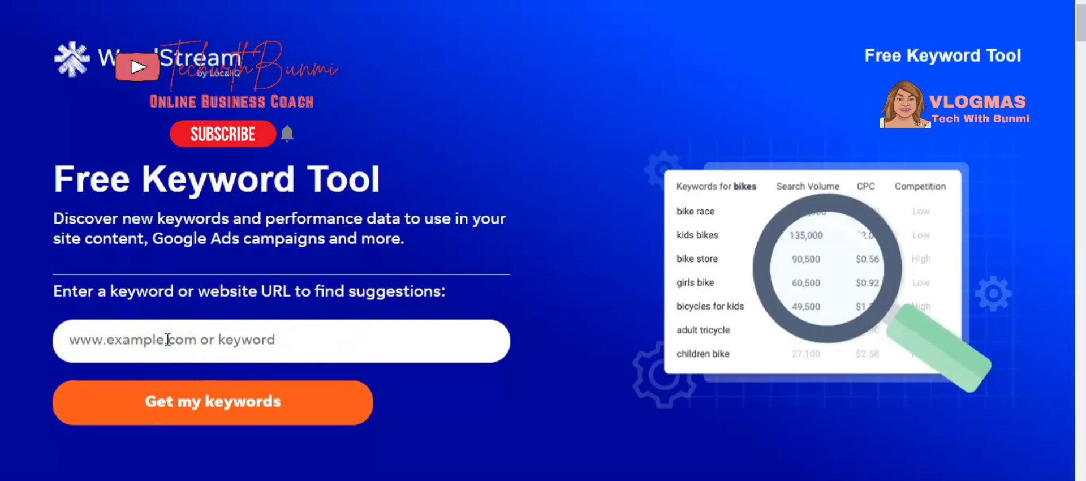
{"action": "right_click", "coordinate": [144, 341]}
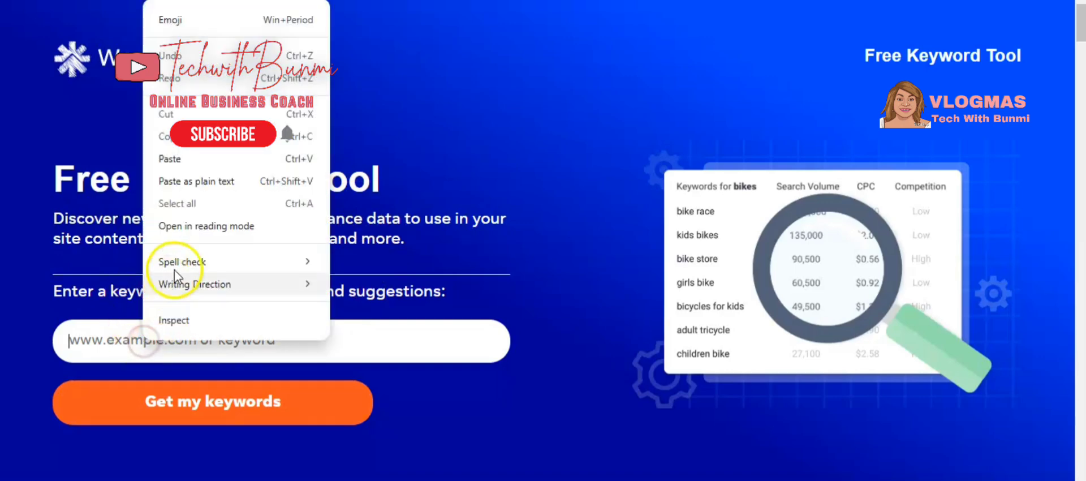
{"action": "left_click", "coordinate": [198, 160]}
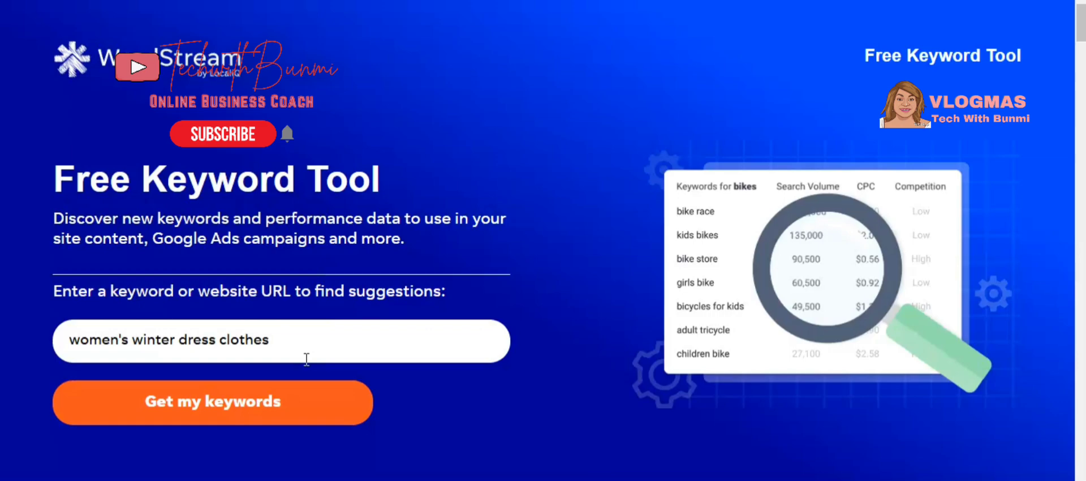
{"action": "left_click", "coordinate": [270, 406]}
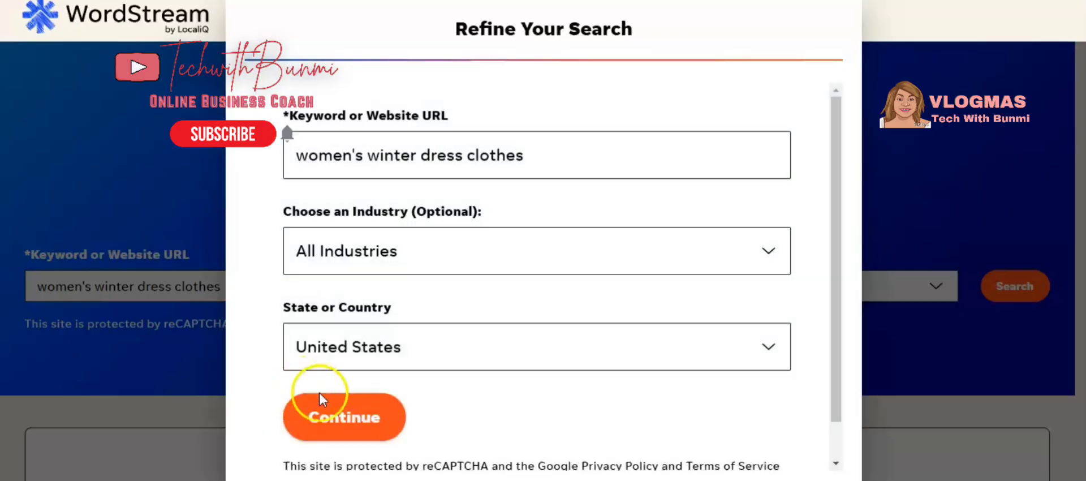
{"action": "left_click", "coordinate": [344, 418]}
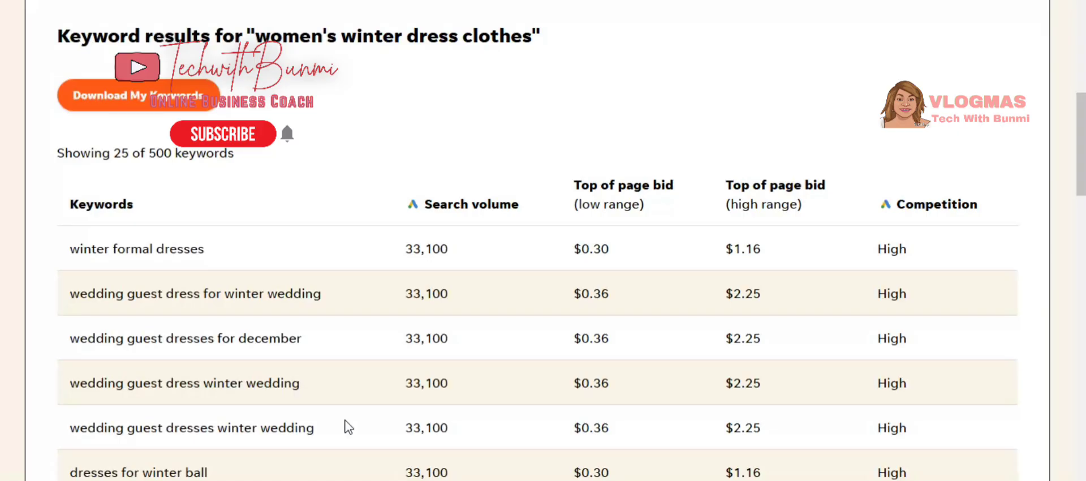
Review the keyword results table's search volumes, bids and competition levels.
{"action": "scroll", "coordinate": [348, 427], "scroll_direction": "down", "scroll_amount": 3}
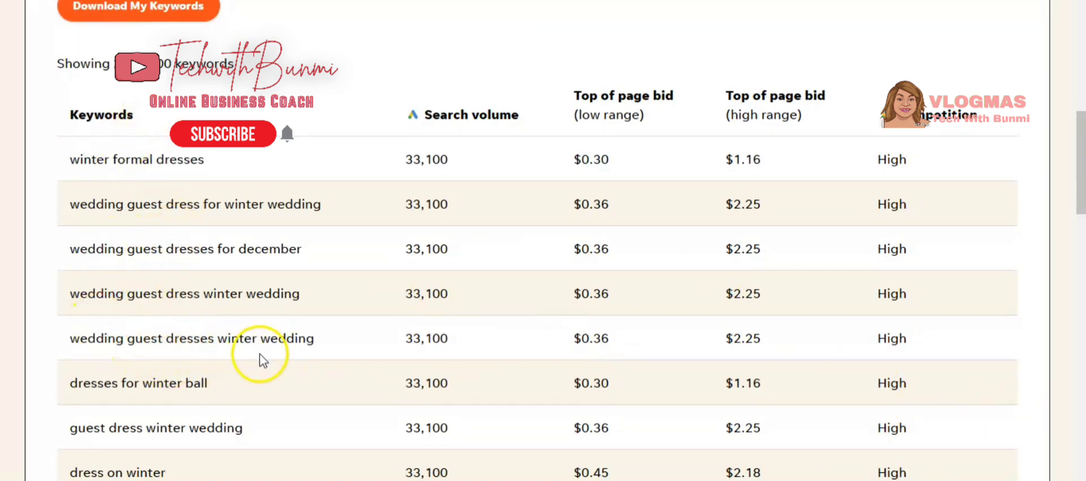
{"action": "scroll", "coordinate": [260, 357], "scroll_direction": "down", "scroll_amount": 10}
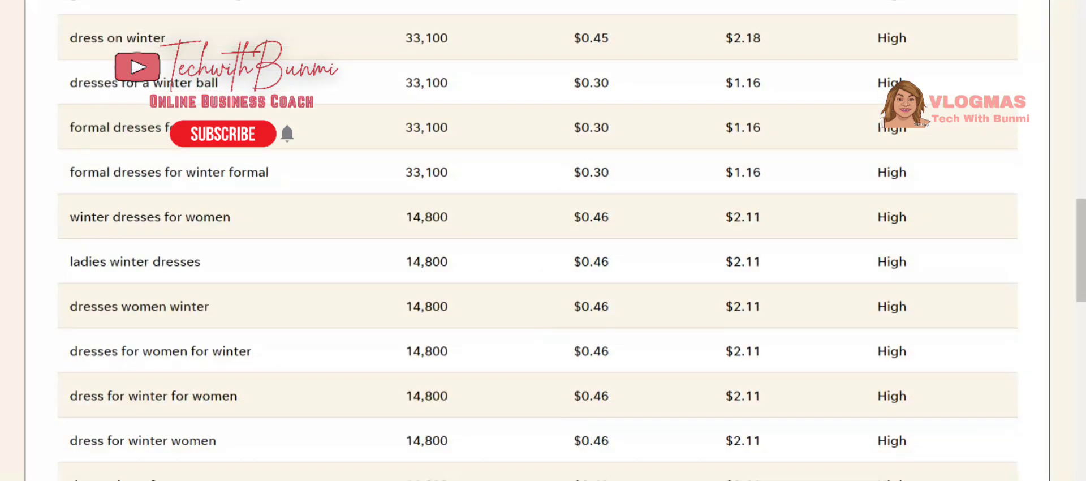
{"action": "scroll", "coordinate": [543, 241], "scroll_direction": "up", "scroll_amount": 12}
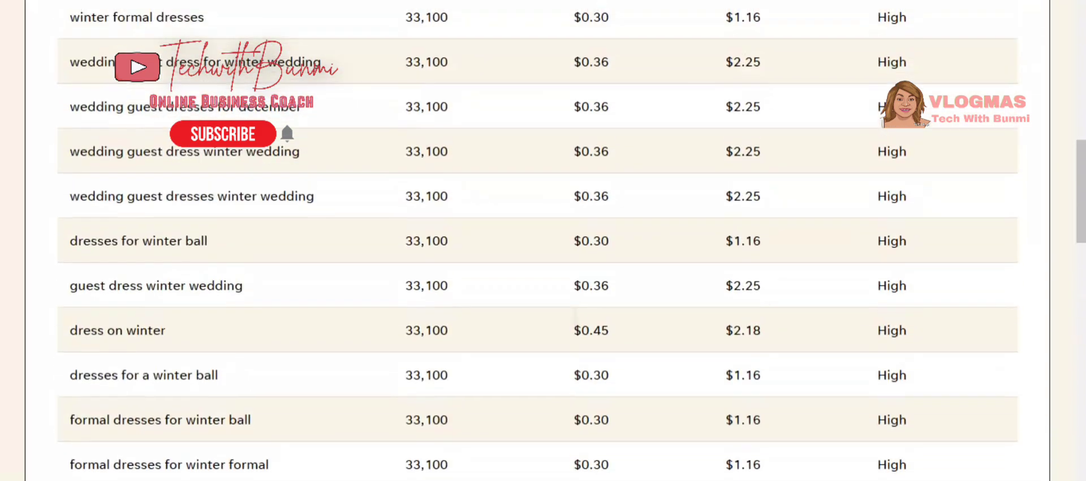
{"action": "scroll", "coordinate": [269, 279], "scroll_direction": "down", "scroll_amount": 1}
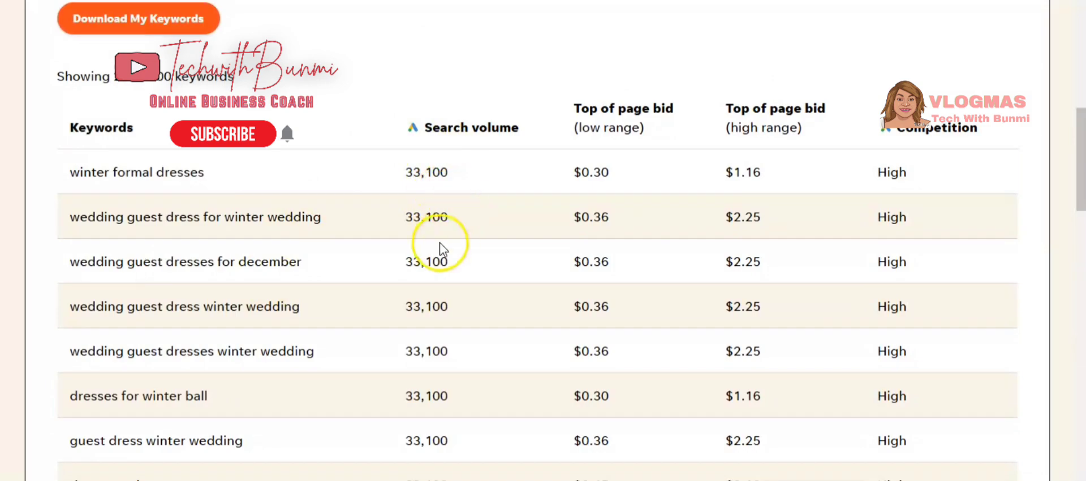
{"action": "scroll", "coordinate": [441, 249], "scroll_direction": "down", "scroll_amount": 2}
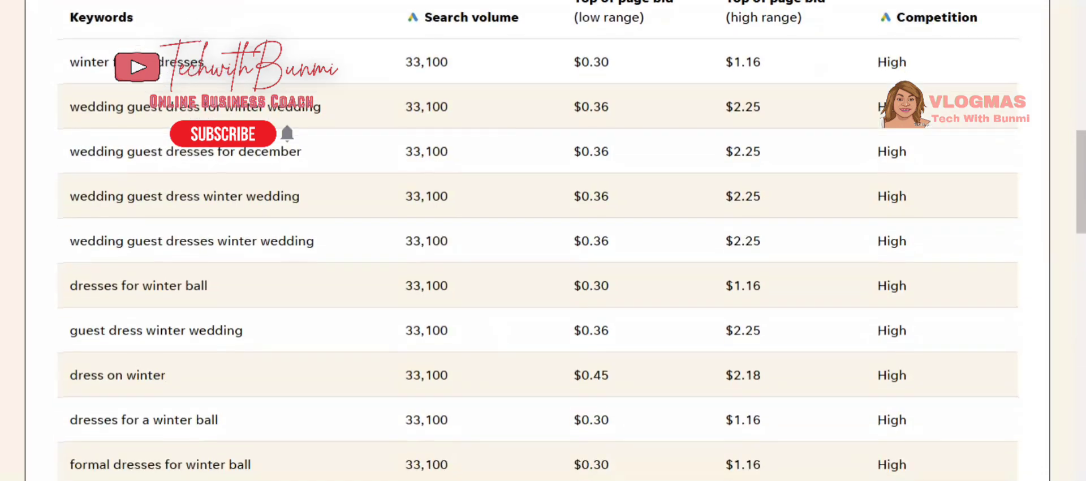
{"action": "scroll", "coordinate": [325, 229], "scroll_direction": "down", "scroll_amount": 5}
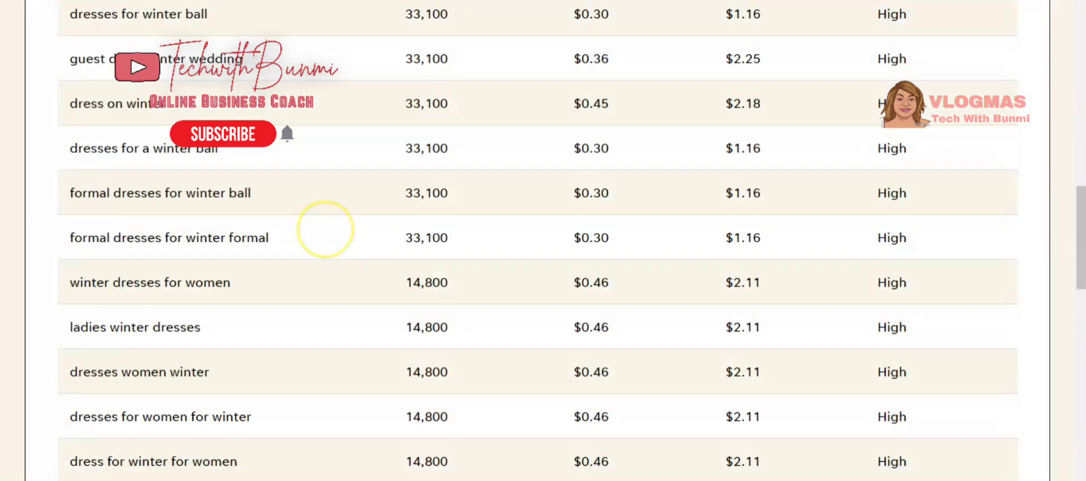
{"action": "scroll", "coordinate": [325, 229], "scroll_direction": "down", "scroll_amount": 10}
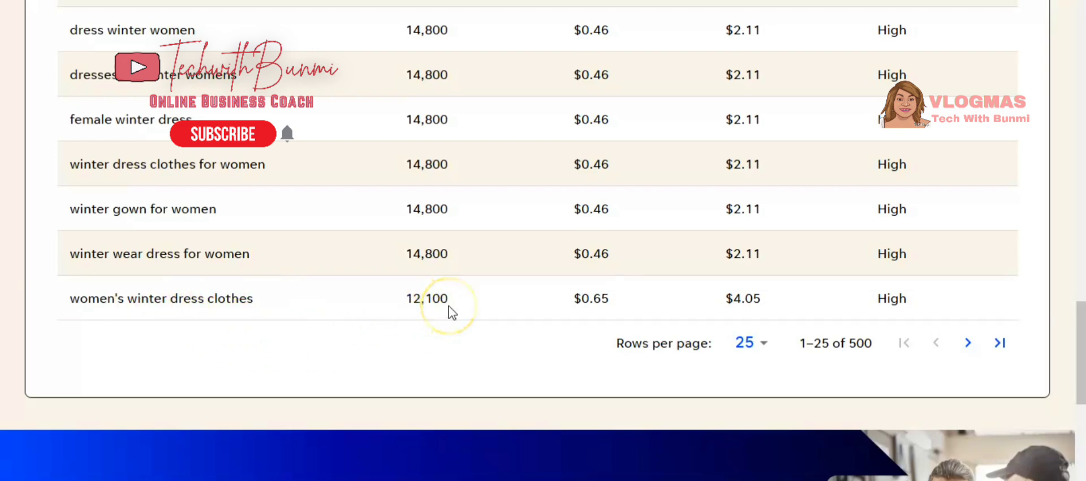
Copy the keyword women's winter dress clothes from the results table.
{"action": "triple_click", "coordinate": [214, 297]}
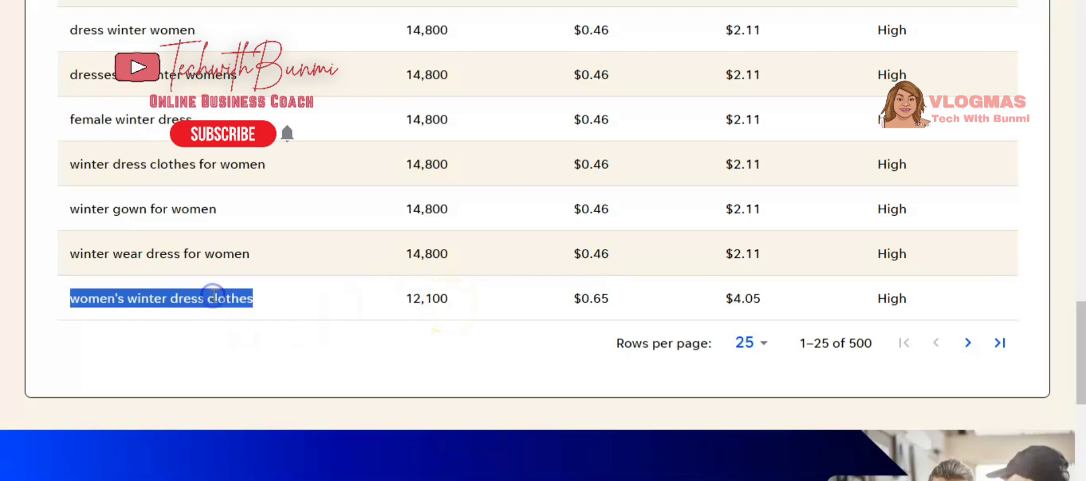
{"action": "left_click", "coordinate": [212, 294]}
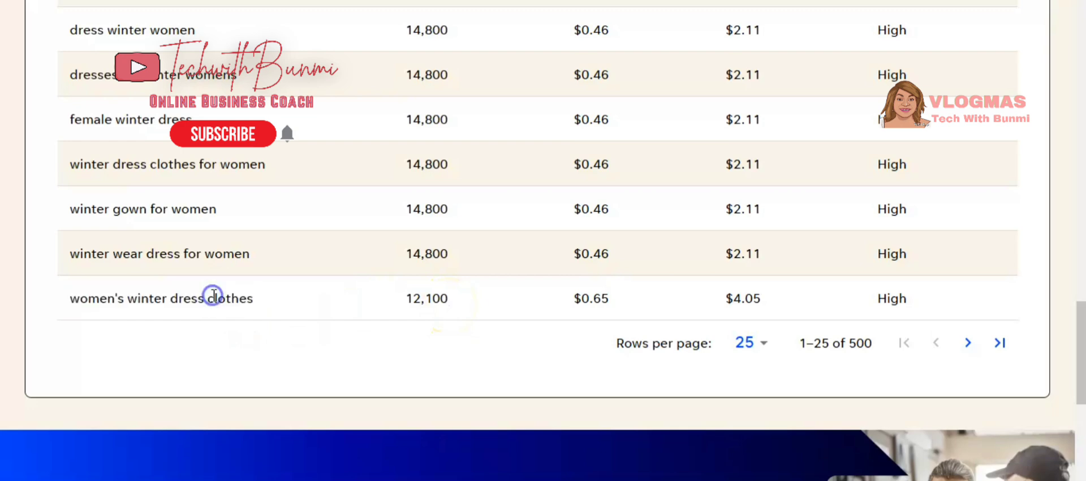
{"action": "triple_click", "coordinate": [167, 300]}
{"action": "right_click", "coordinate": [168, 302]}
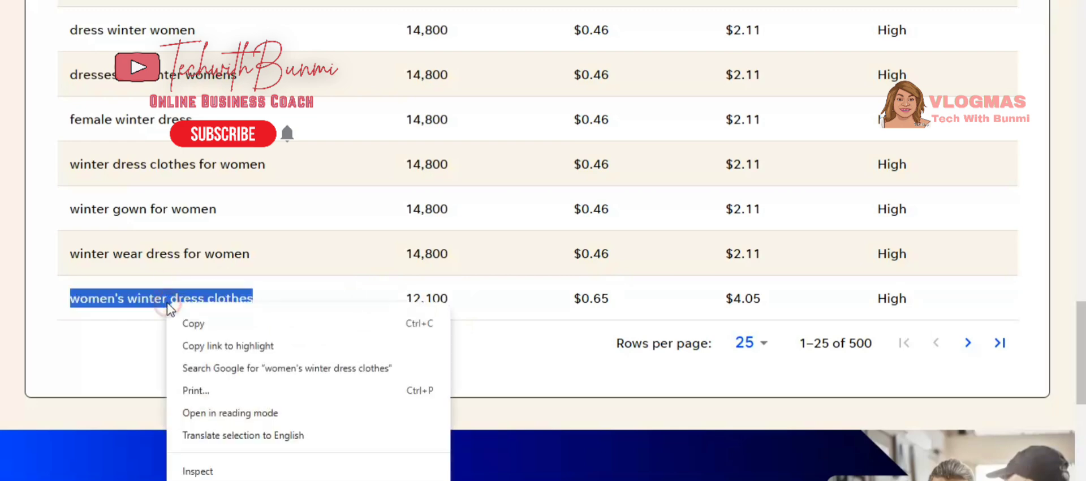
{"action": "left_click", "coordinate": [205, 330]}
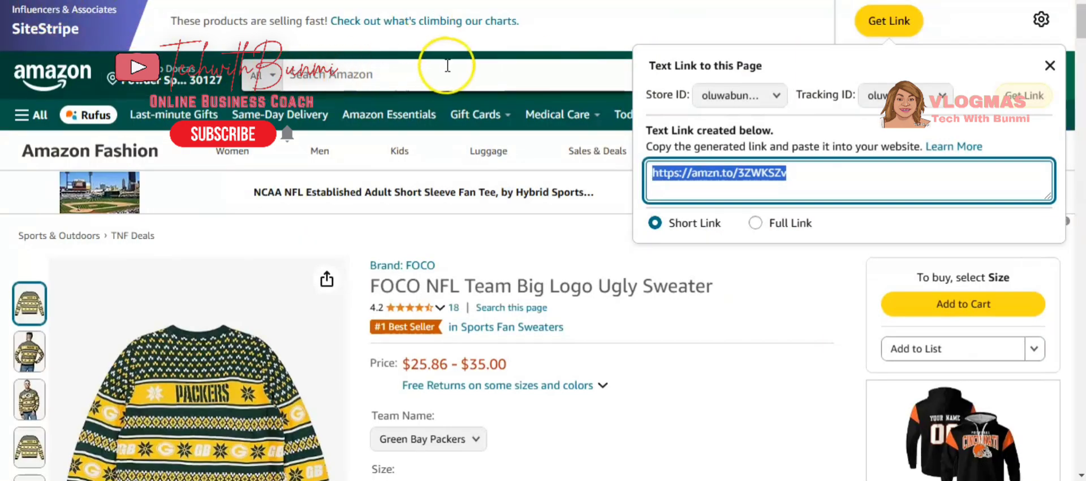
Close the text link popup and search Amazon for the pasted keyword women's winter dress clothes.
{"action": "left_click", "coordinate": [1050, 65]}
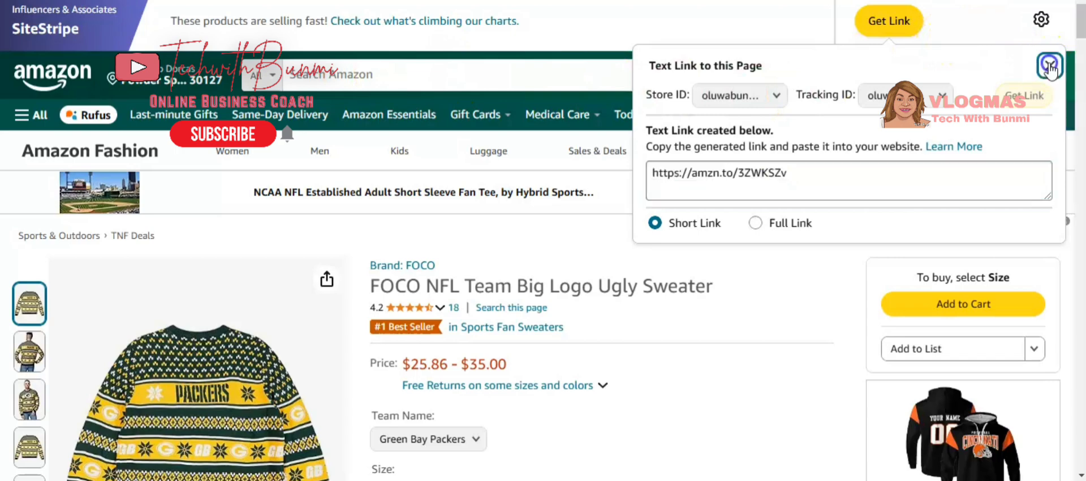
{"action": "left_click", "coordinate": [393, 70]}
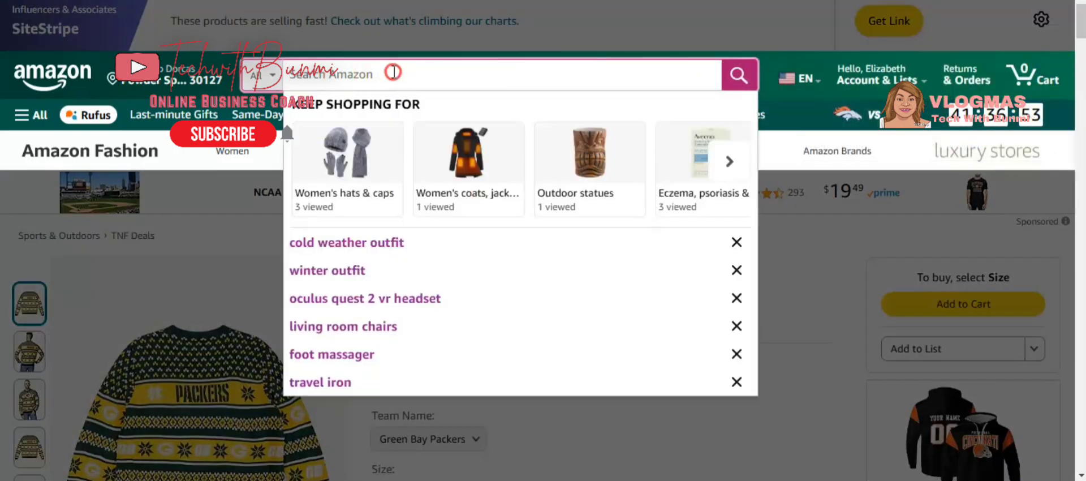
{"action": "right_click", "coordinate": [394, 72]}
{"action": "left_click", "coordinate": [416, 231]}
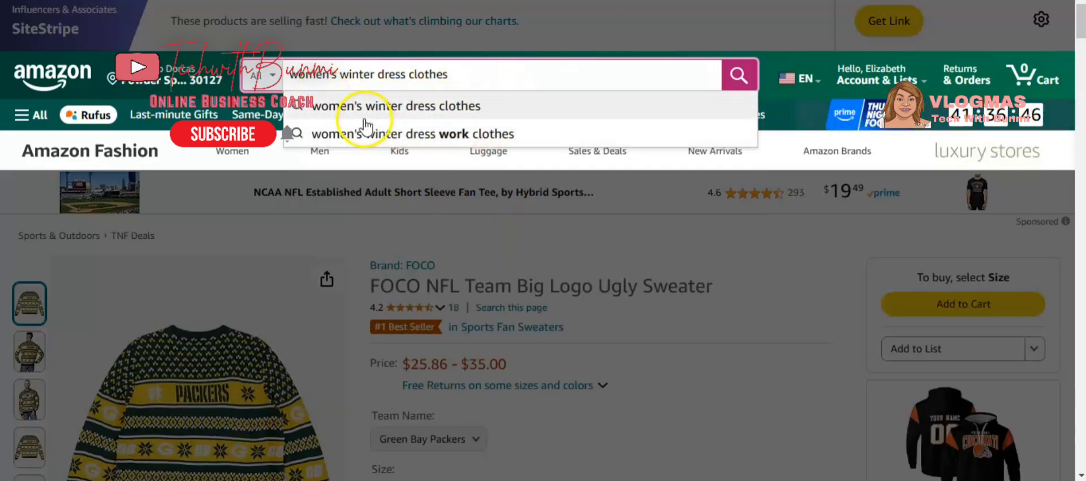
{"action": "left_click", "coordinate": [459, 138]}
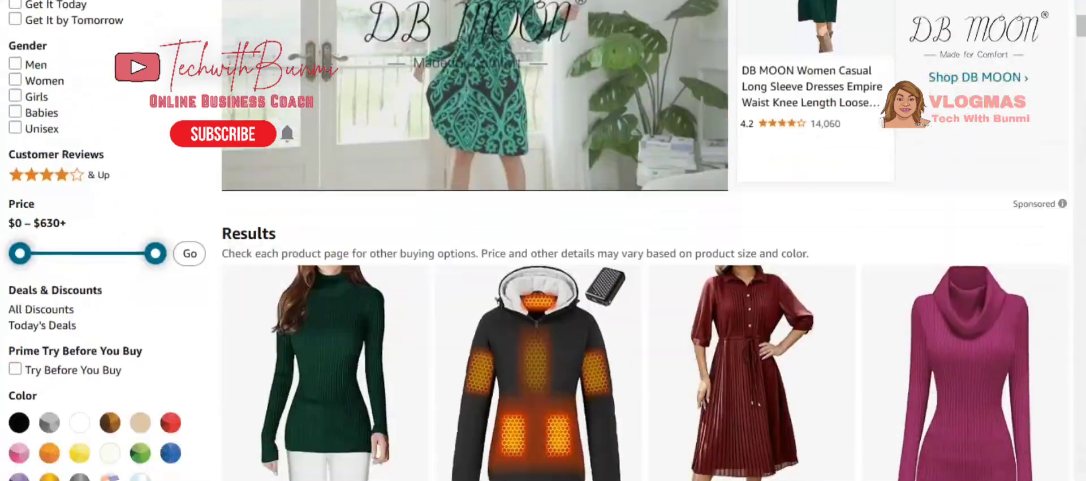
Browse the search results and the Graphene Women Heated Jacket product page details.
{"action": "scroll", "coordinate": [543, 240], "scroll_direction": "down", "scroll_amount": 3}
{"action": "scroll", "coordinate": [543, 241], "scroll_direction": "down", "scroll_amount": 6}
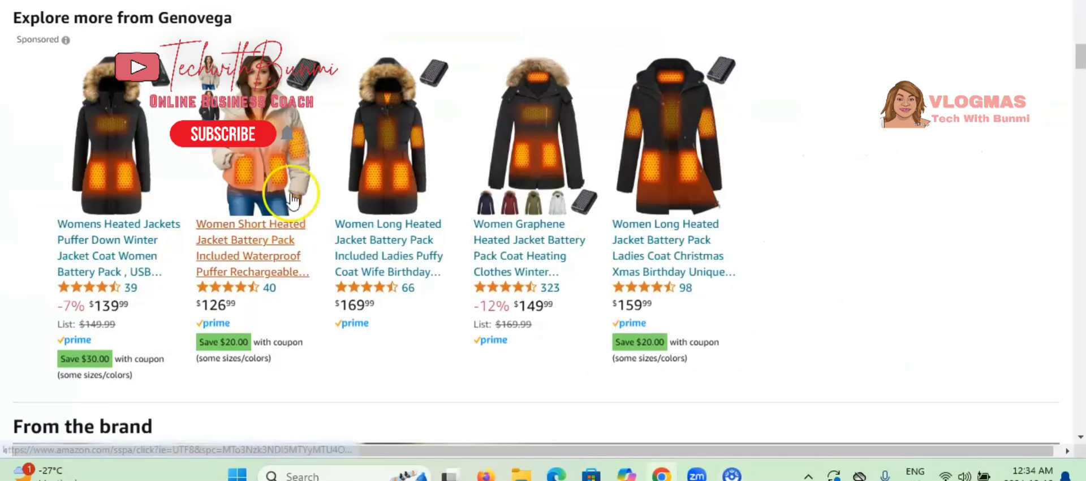
{"action": "scroll", "coordinate": [458, 333], "scroll_direction": "down", "scroll_amount": 20}
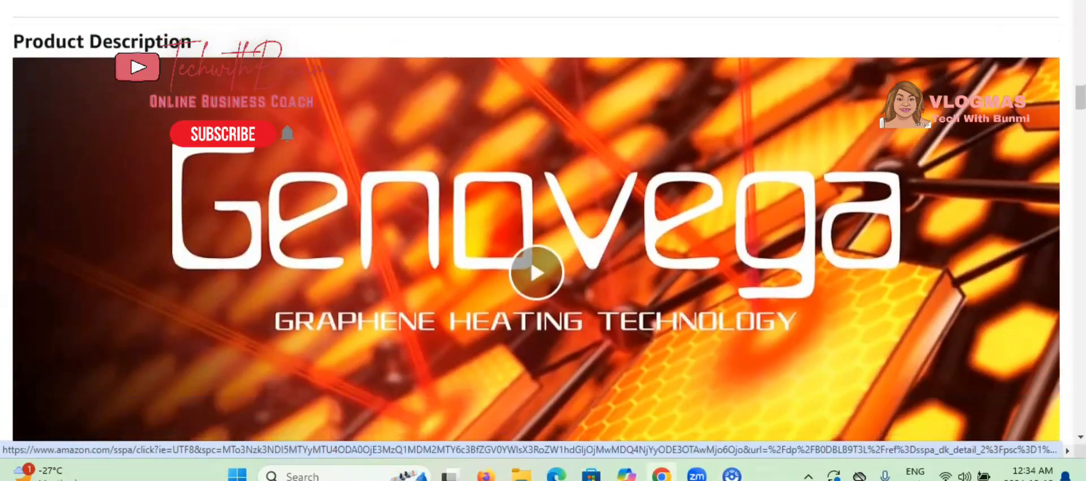
{"action": "scroll", "coordinate": [458, 333], "scroll_direction": "down", "scroll_amount": 15}
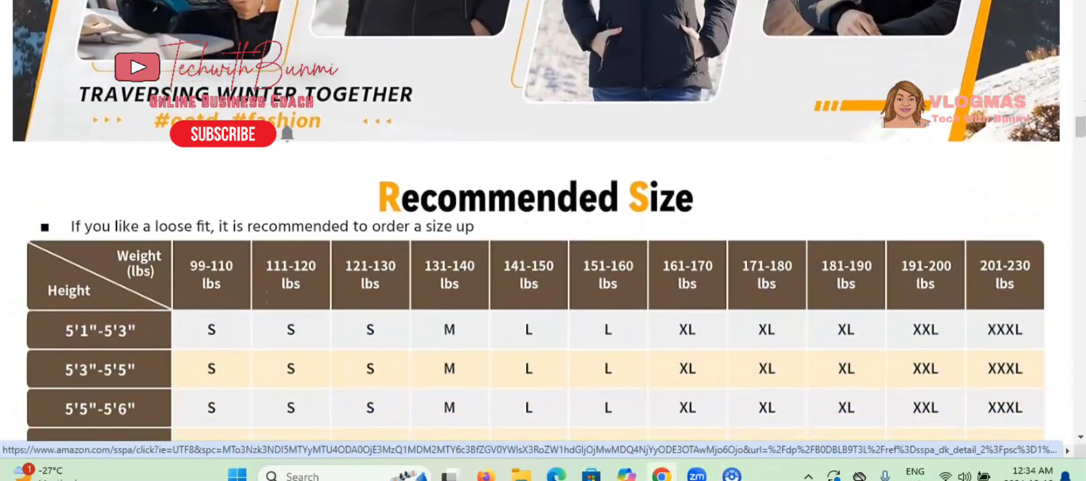
{"action": "scroll", "coordinate": [458, 333], "scroll_direction": "up", "scroll_amount": 3}
{"action": "scroll", "coordinate": [458, 333], "scroll_direction": "up", "scroll_amount": 3}
{"action": "scroll", "coordinate": [458, 334], "scroll_direction": "down", "scroll_amount": 4}
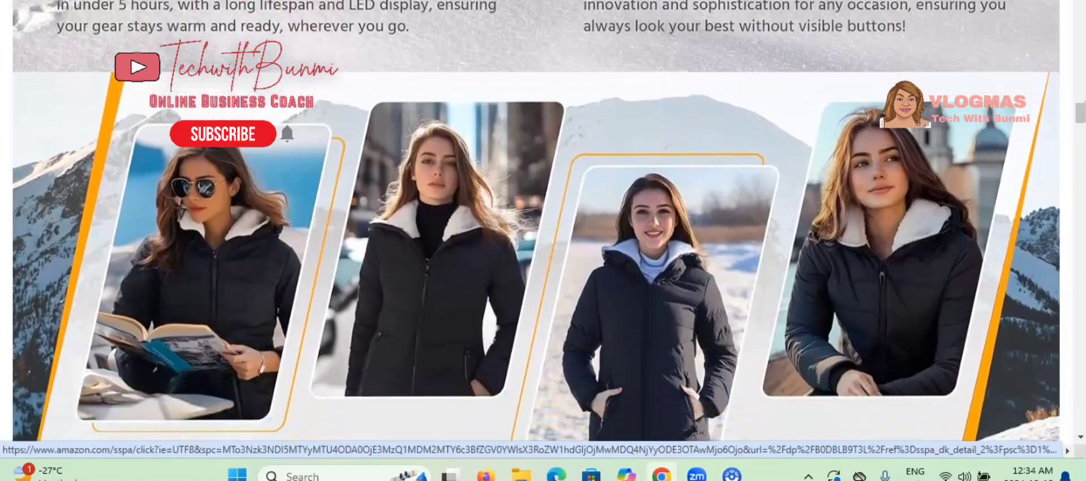
{"action": "scroll", "coordinate": [458, 333], "scroll_direction": "down", "scroll_amount": 15}
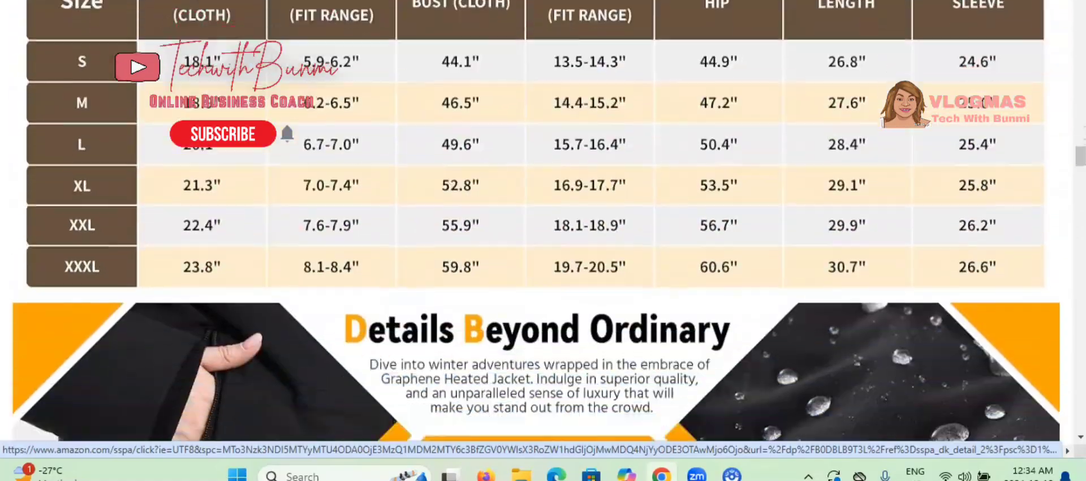
{"action": "scroll", "coordinate": [459, 334], "scroll_direction": "down", "scroll_amount": 3}
{"action": "scroll", "coordinate": [458, 334], "scroll_direction": "up", "scroll_amount": 20}
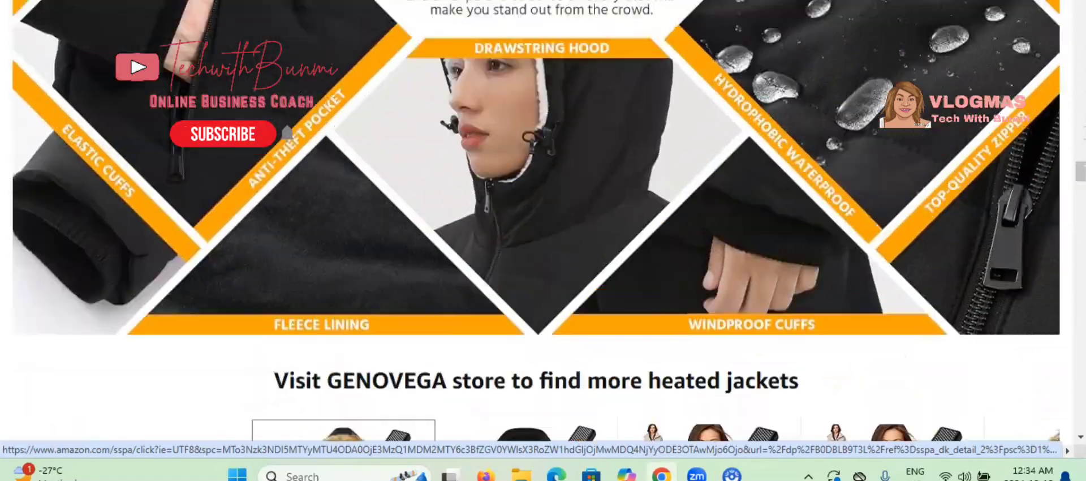
{"action": "scroll", "coordinate": [458, 333], "scroll_direction": "down", "scroll_amount": 4}
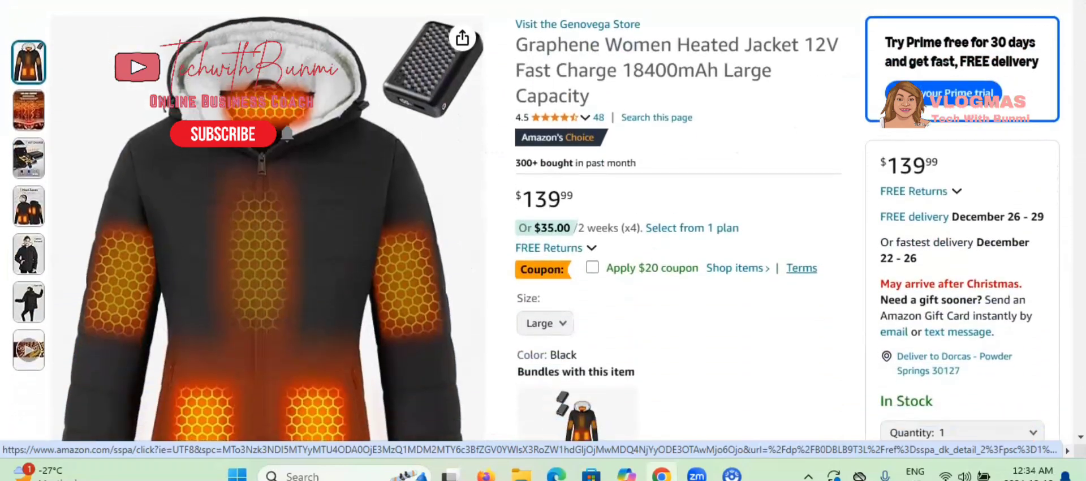
{"action": "scroll", "coordinate": [459, 333], "scroll_direction": "up", "scroll_amount": 2}
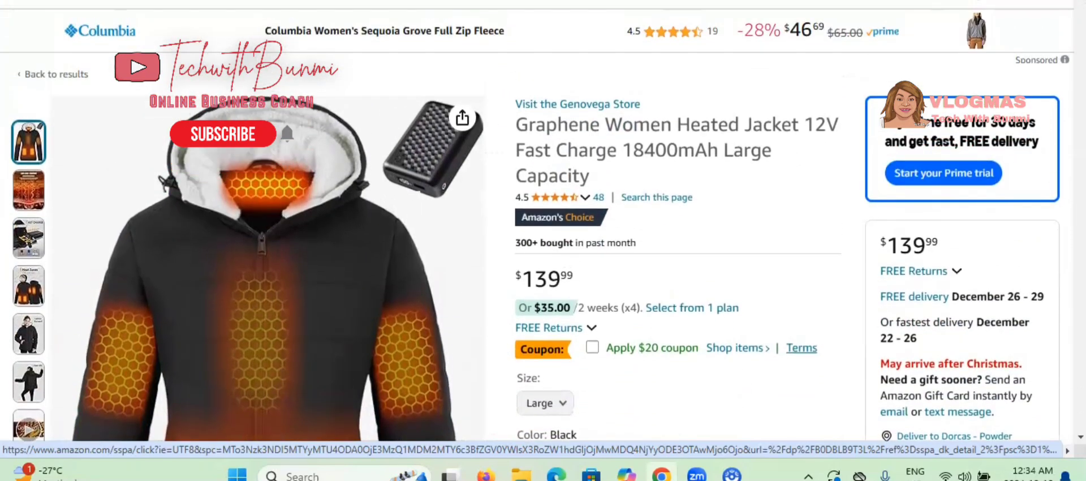
Switch to the kit.co tab showing the creator's gift kits.
{"action": "left_click", "coordinate": [523, 214]}
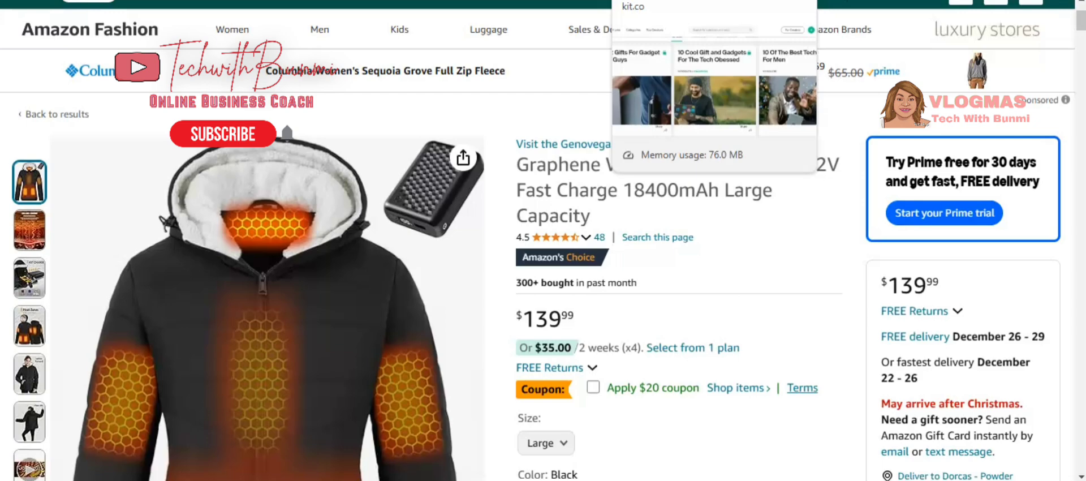
{"action": "left_click", "coordinate": [642, 0]}
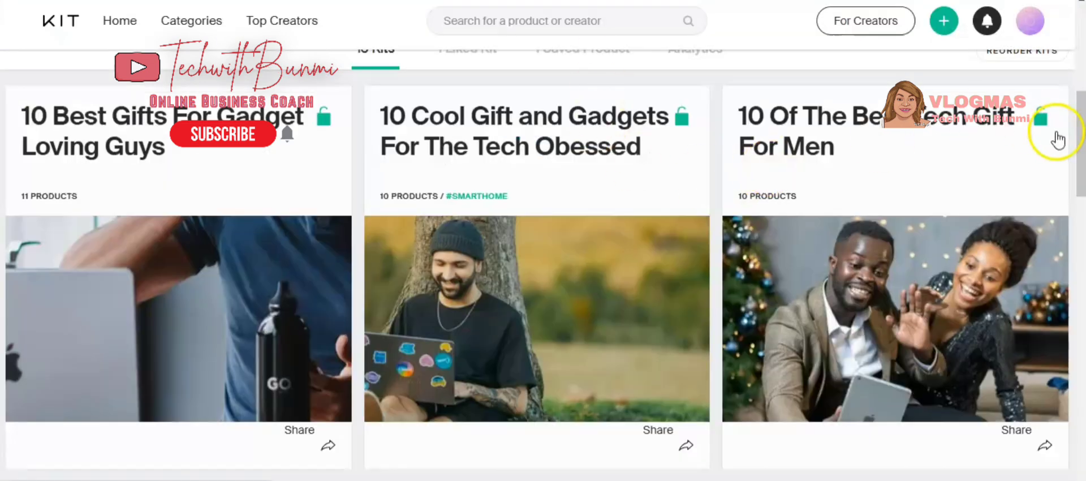
Browse the kit profile page and its existing kits.
{"action": "scroll", "coordinate": [1058, 139], "scroll_direction": "up", "scroll_amount": 6}
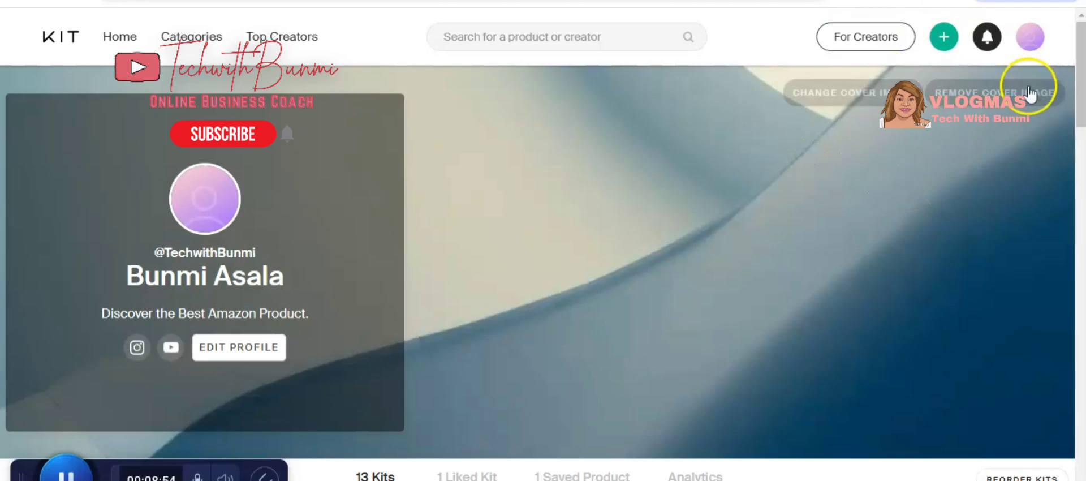
{"action": "left_click", "coordinate": [1032, 44]}
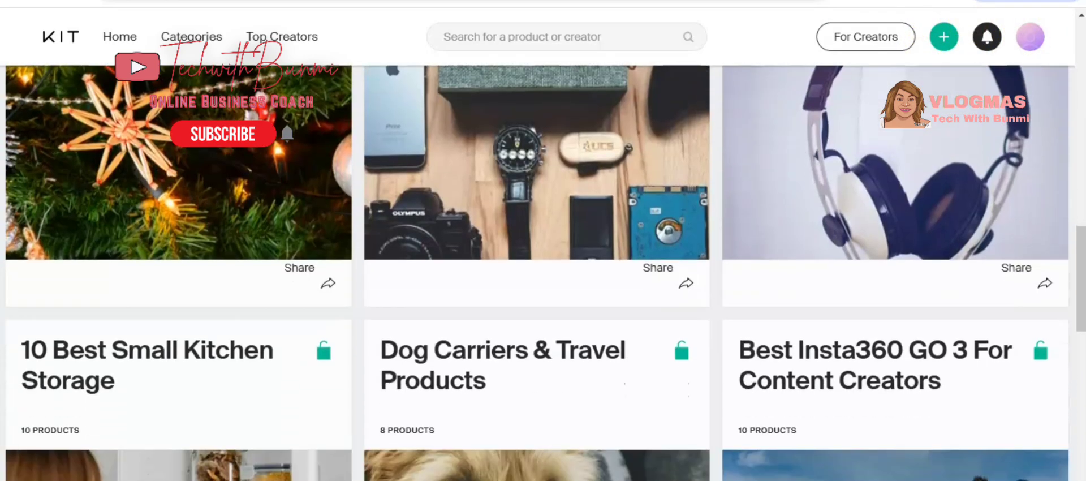
{"action": "scroll", "coordinate": [543, 271], "scroll_direction": "down", "scroll_amount": 10}
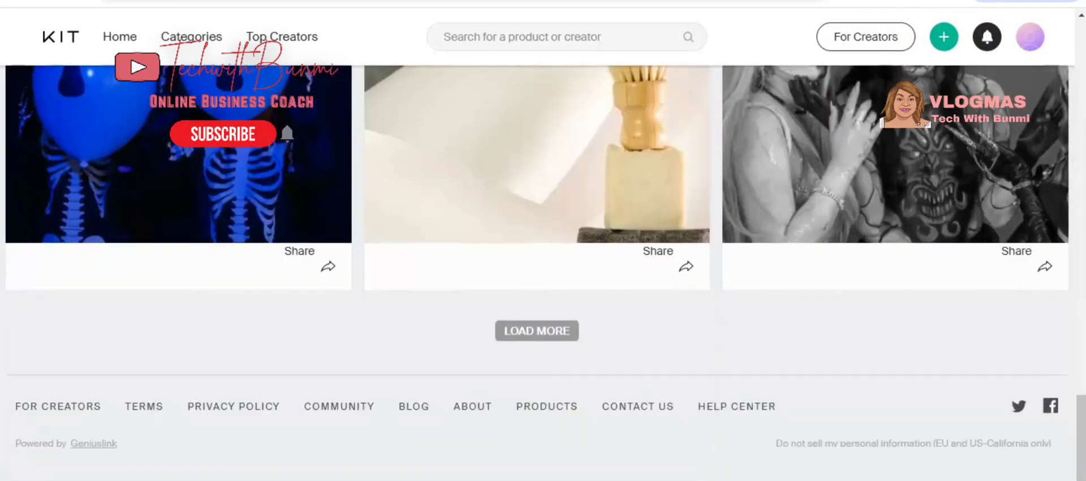
{"action": "scroll", "coordinate": [543, 271], "scroll_direction": "up", "scroll_amount": 15}
{"action": "scroll", "coordinate": [978, 417], "scroll_direction": "up", "scroll_amount": 10}
{"action": "scroll", "coordinate": [978, 417], "scroll_direction": "down", "scroll_amount": 7}
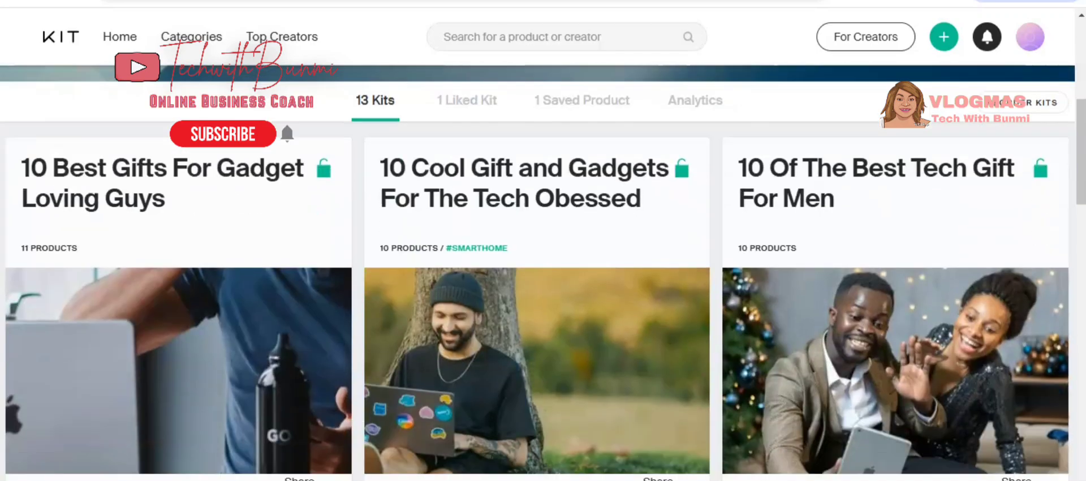
{"action": "scroll", "coordinate": [978, 416], "scroll_direction": "up", "scroll_amount": 2}
{"action": "scroll", "coordinate": [543, 272], "scroll_direction": "up", "scroll_amount": 4}
{"action": "scroll", "coordinate": [543, 271], "scroll_direction": "down", "scroll_amount": 6}
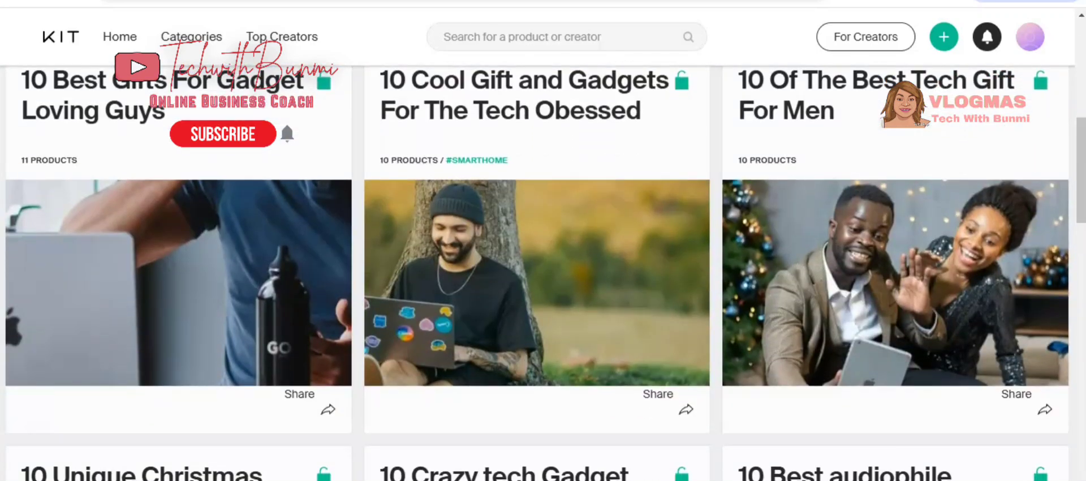
{"action": "scroll", "coordinate": [543, 272], "scroll_direction": "up", "scroll_amount": 8}
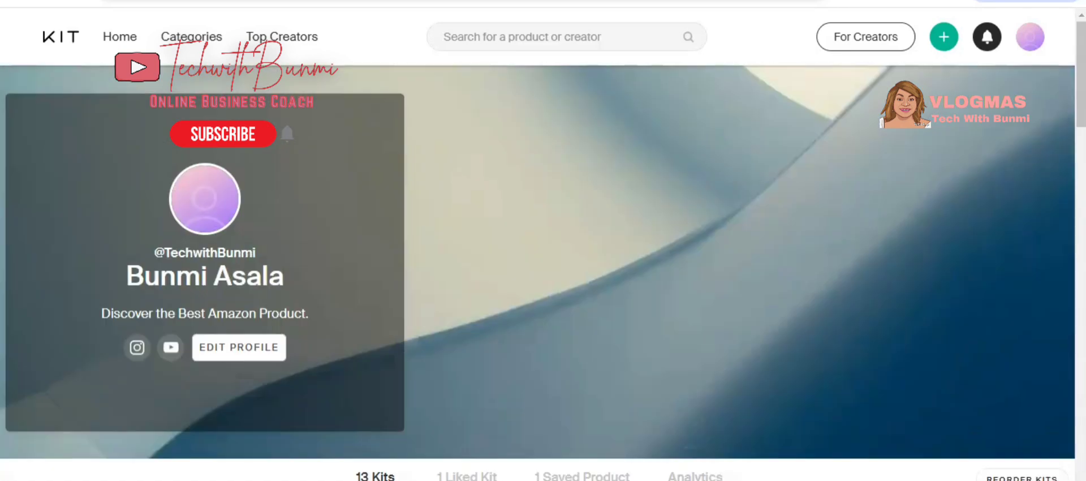
{"action": "scroll", "coordinate": [543, 272], "scroll_direction": "down", "scroll_amount": 3}
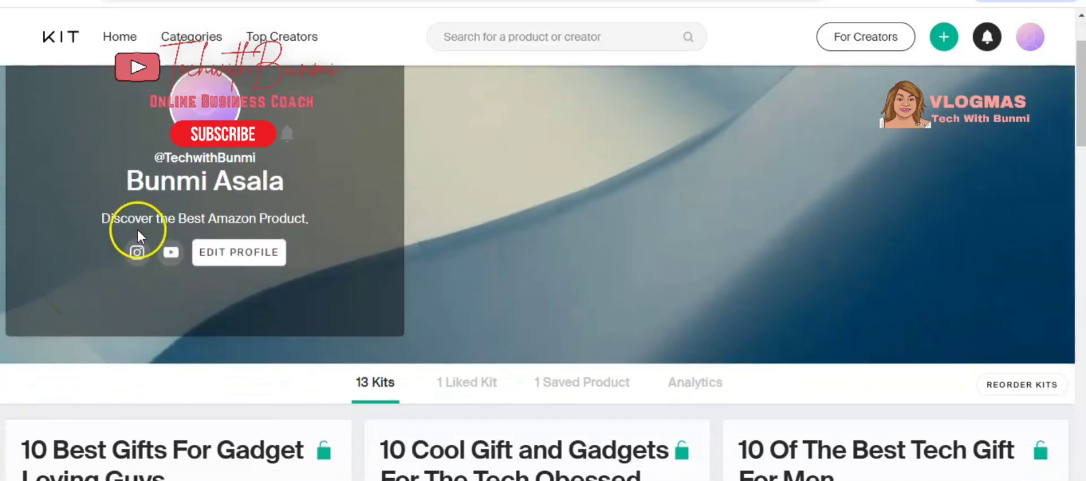
Create a new kit named 10 Trending Winter Cloth For women.
{"action": "left_click", "coordinate": [946, 35]}
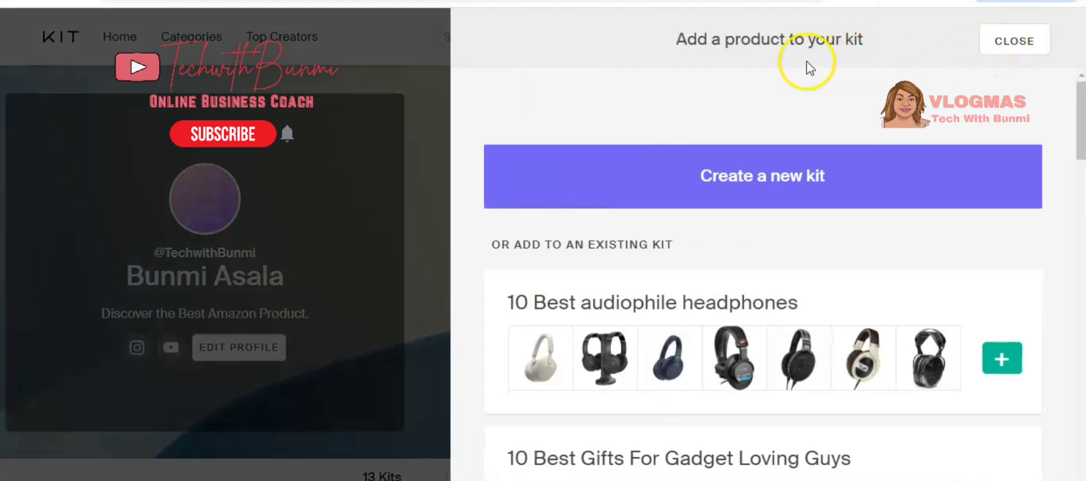
{"action": "left_click", "coordinate": [770, 192]}
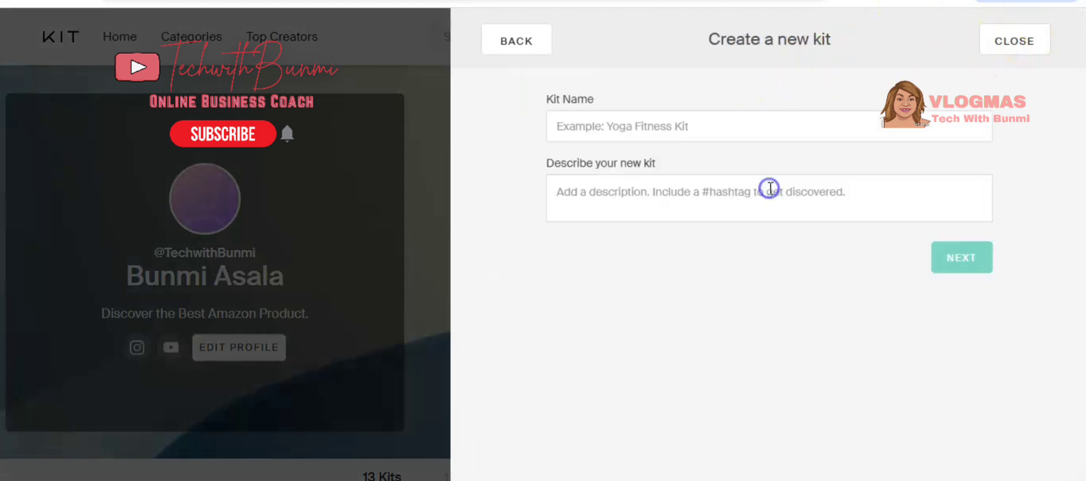
{"action": "left_click", "coordinate": [620, 124]}
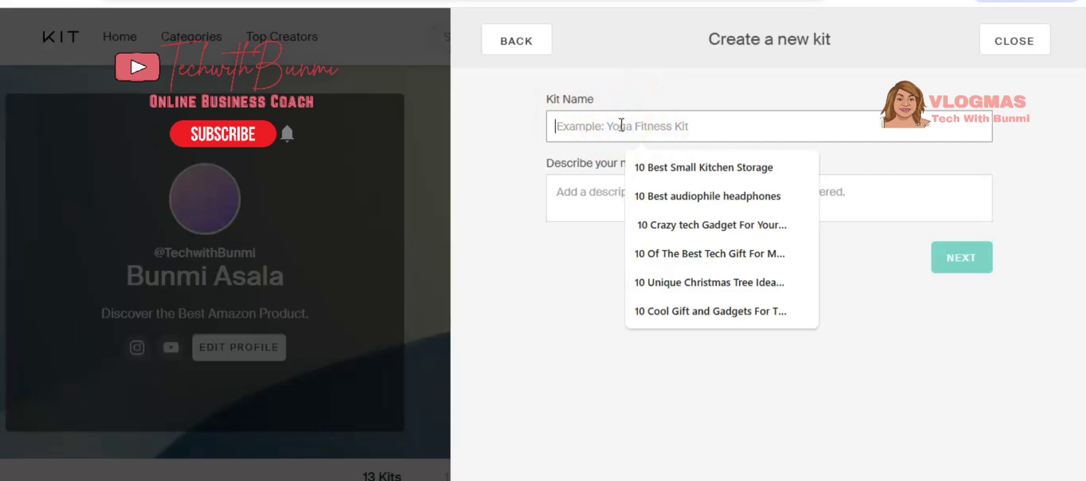
{"action": "type", "text": "10"}
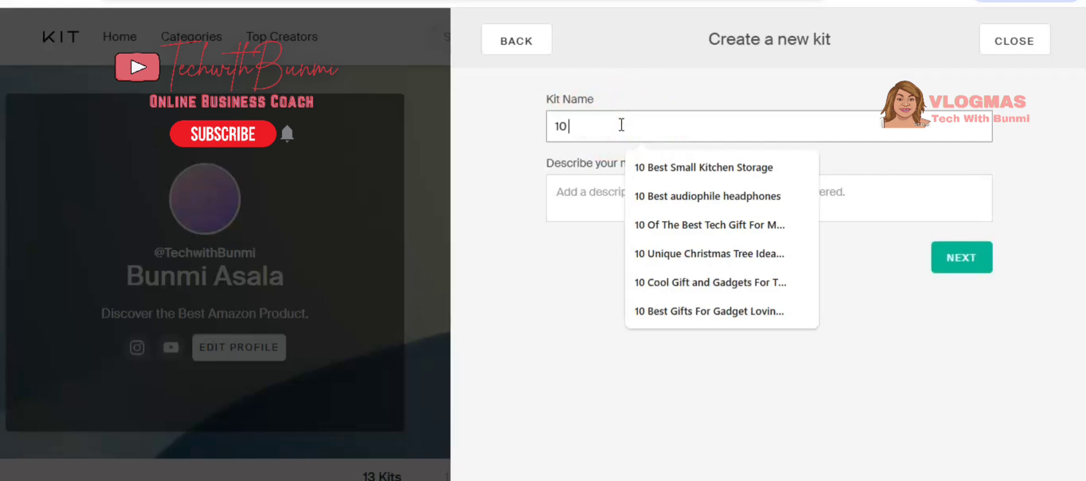
{"action": "type", "text": " tr"}
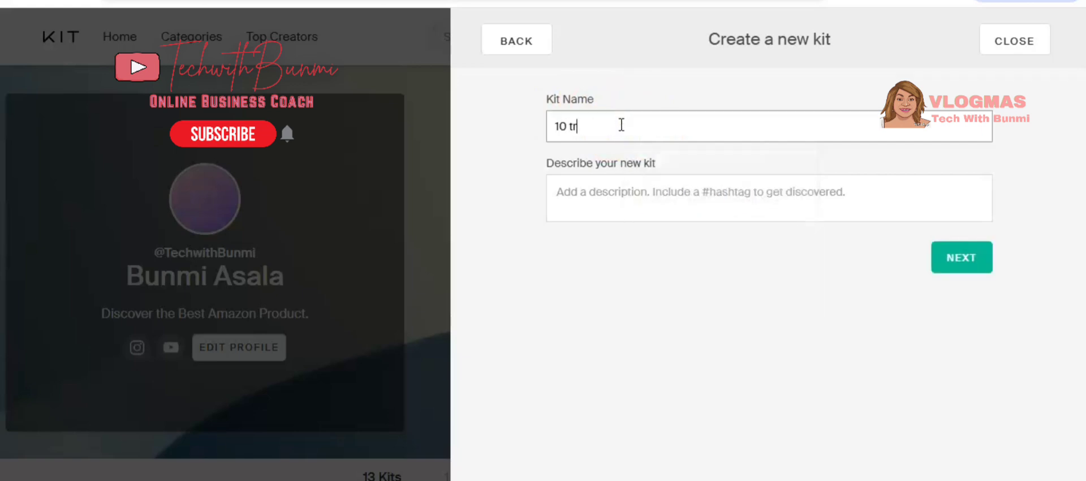
{"action": "key", "text": "BackSpace"}
{"action": "key", "text": "BackSpace"}
{"action": "type", "text": "Trending Winter Cloth For women"}
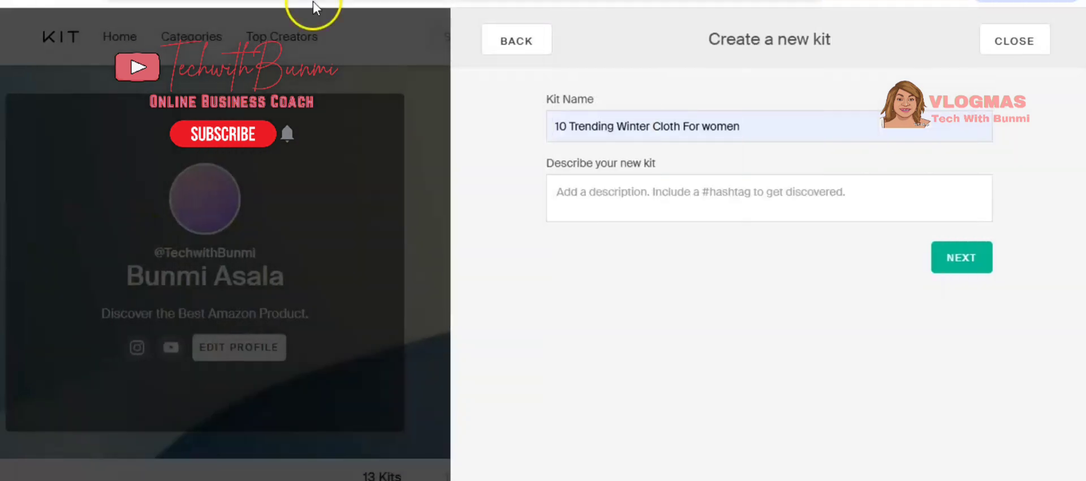
In ChatGPT, start a new chat asking for a description on 10 Trending winter cloth for women with hashtags.
{"action": "left_click", "coordinate": [249, 1]}
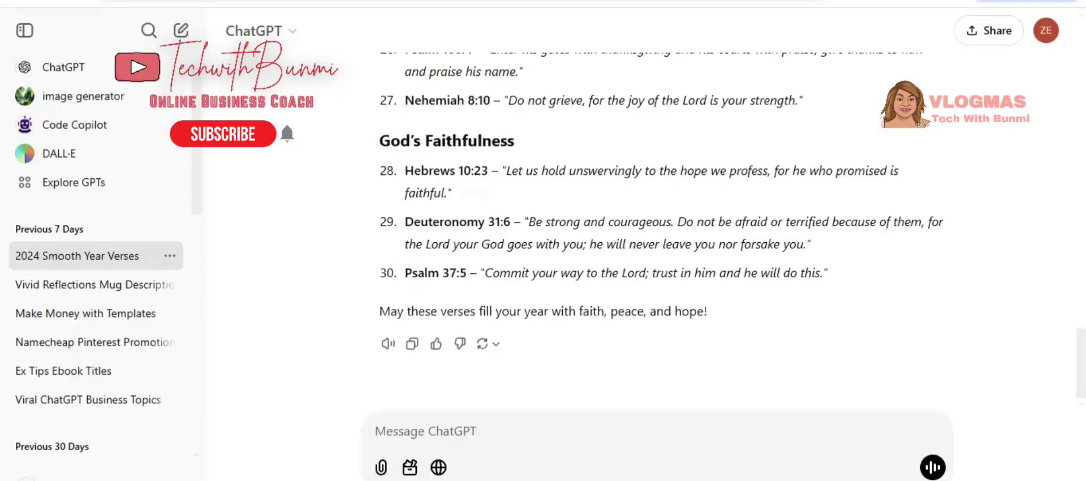
{"action": "left_click", "coordinate": [65, 71]}
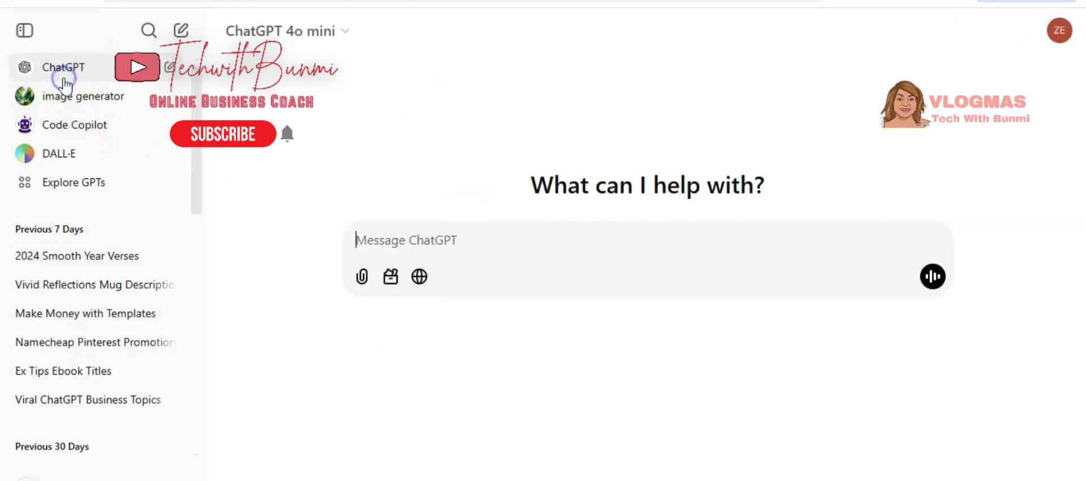
{"action": "right_click", "coordinate": [402, 246]}
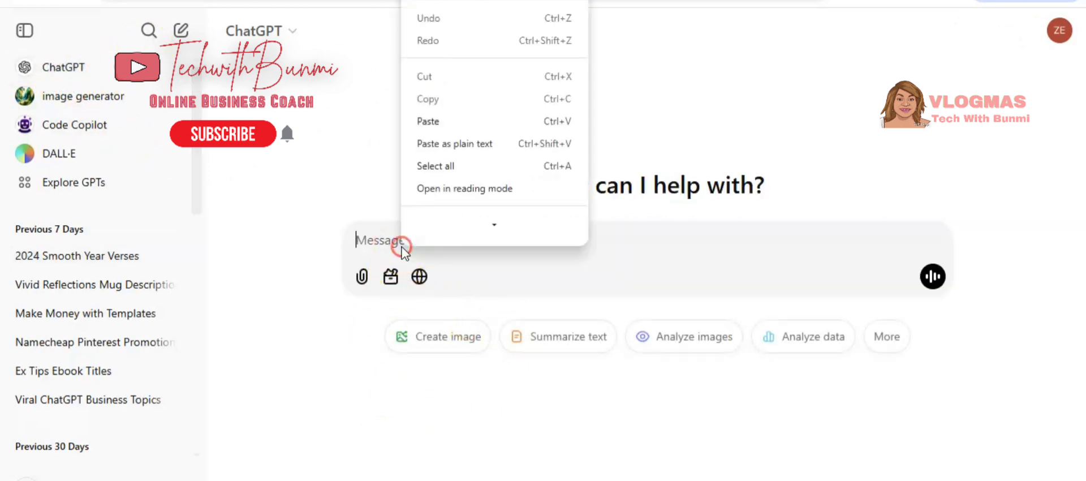
{"action": "left_click", "coordinate": [436, 122]}
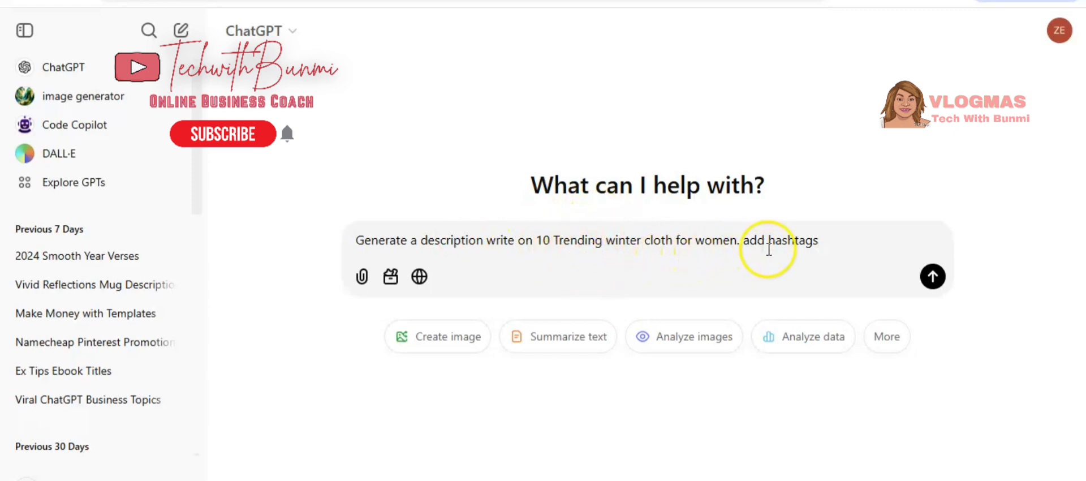
{"action": "left_click", "coordinate": [932, 277]}
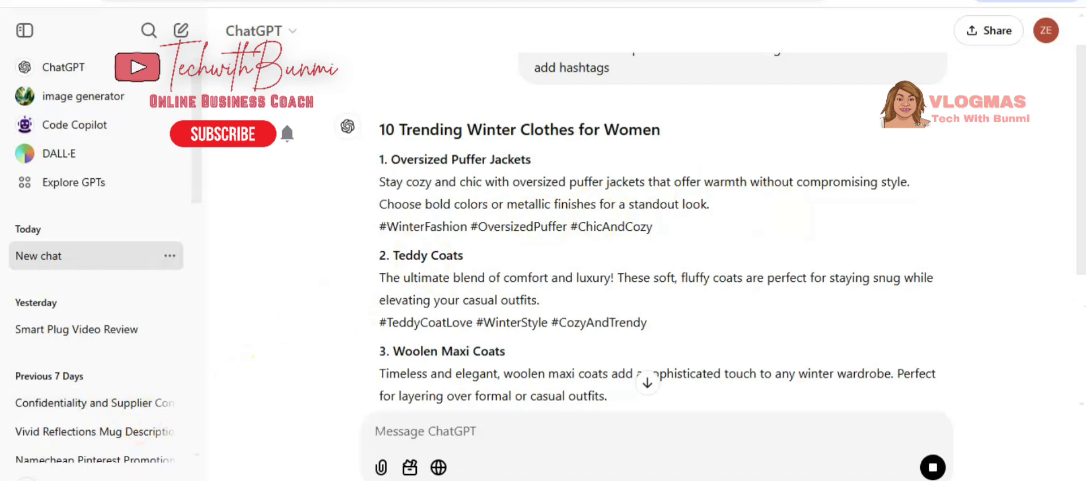
{"action": "scroll", "coordinate": [657, 249], "scroll_direction": "down", "scroll_amount": 1}
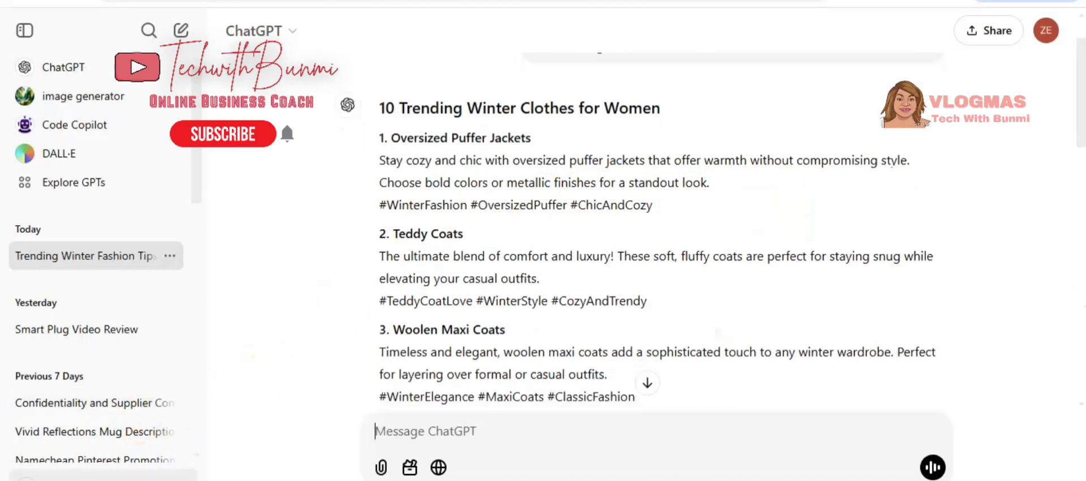
{"action": "scroll", "coordinate": [658, 248], "scroll_direction": "up", "scroll_amount": 1}
{"action": "scroll", "coordinate": [657, 249], "scroll_direction": "down", "scroll_amount": 1}
{"action": "scroll", "coordinate": [657, 249], "scroll_direction": "down", "scroll_amount": 5}
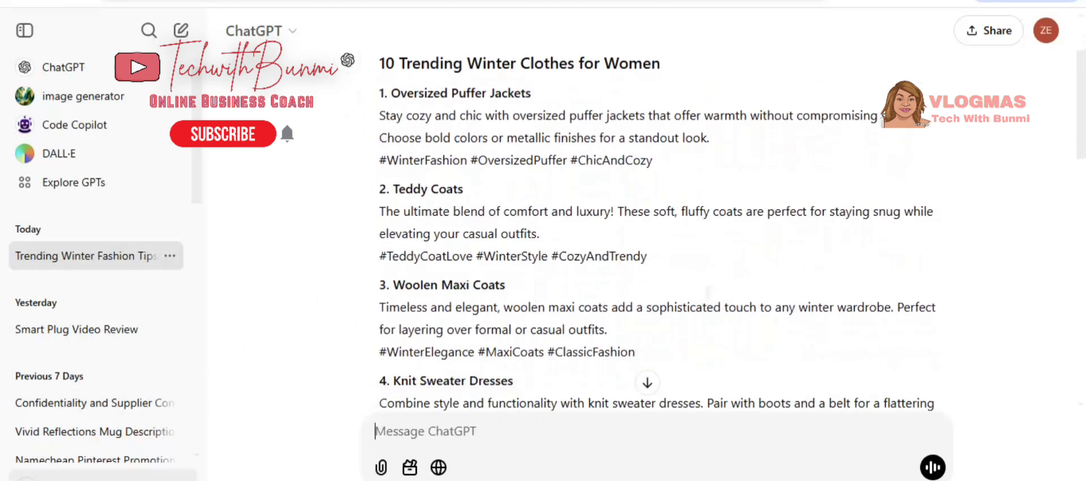
{"action": "scroll", "coordinate": [658, 249], "scroll_direction": "down", "scroll_amount": 9}
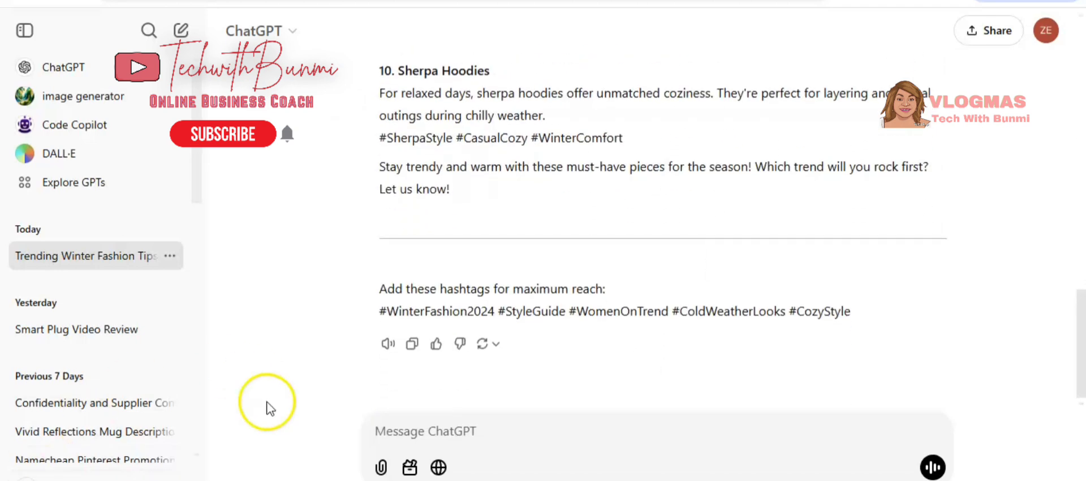
Ask ChatGPT for a single description based on the list above and copy the reply.
{"action": "left_click", "coordinate": [439, 430]}
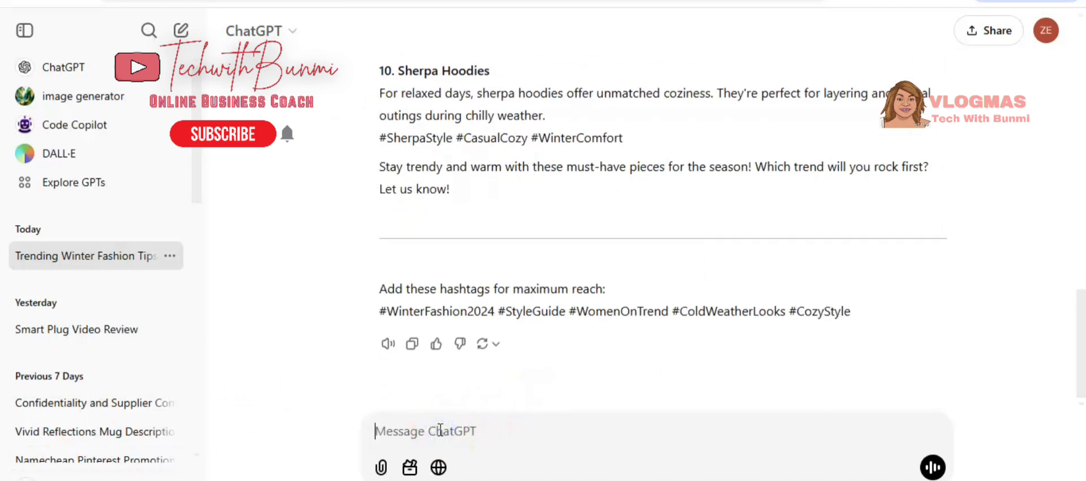
{"action": "type", "text": "g"}
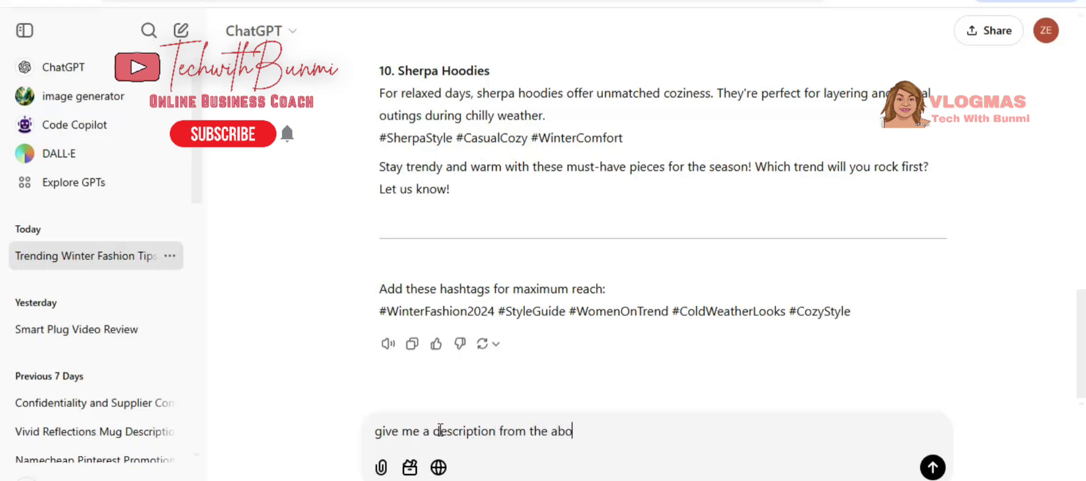
{"action": "key", "text": "Return"}
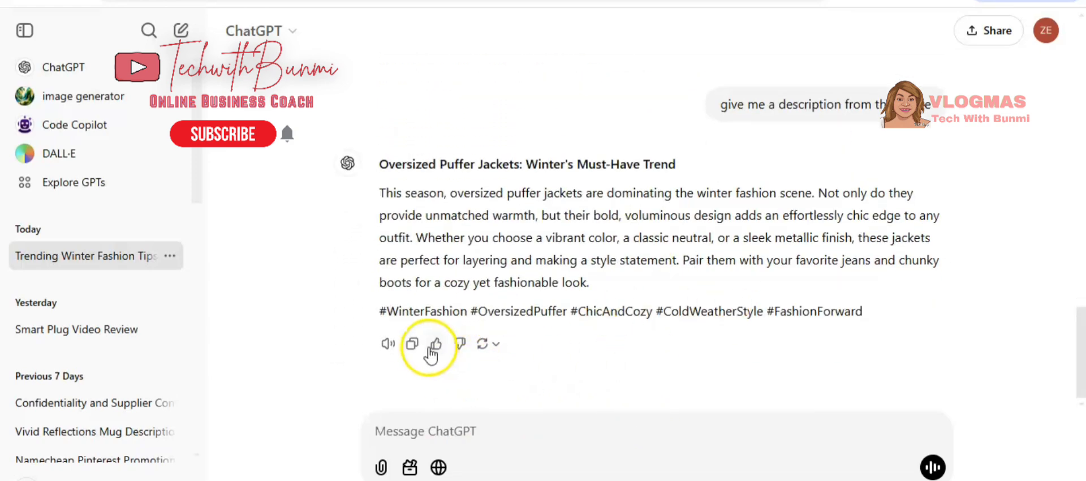
{"action": "left_click", "coordinate": [409, 343]}
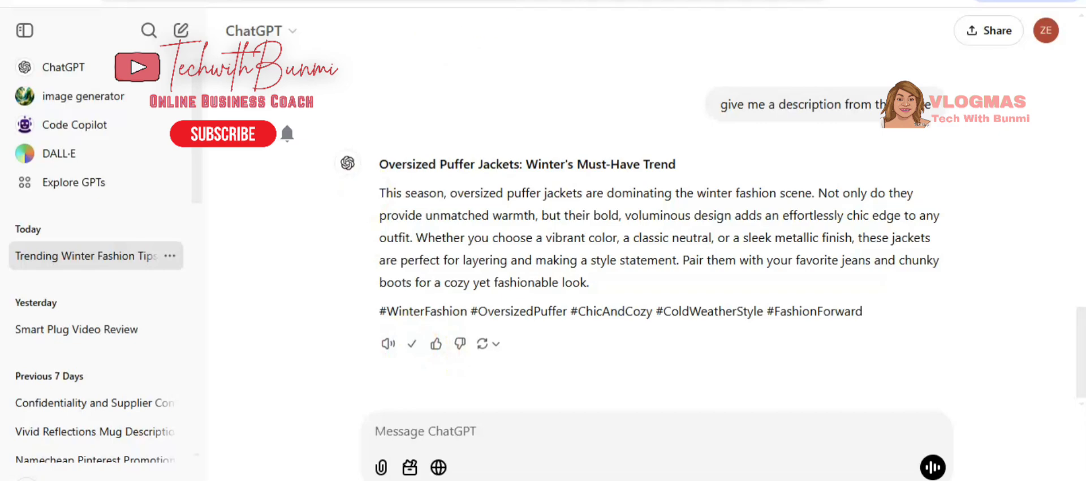
Paste the copied description into the new kit's description, delete the leading asterisks, and continue to the next page.
{"action": "key", "text": "ctrl+Tab"}
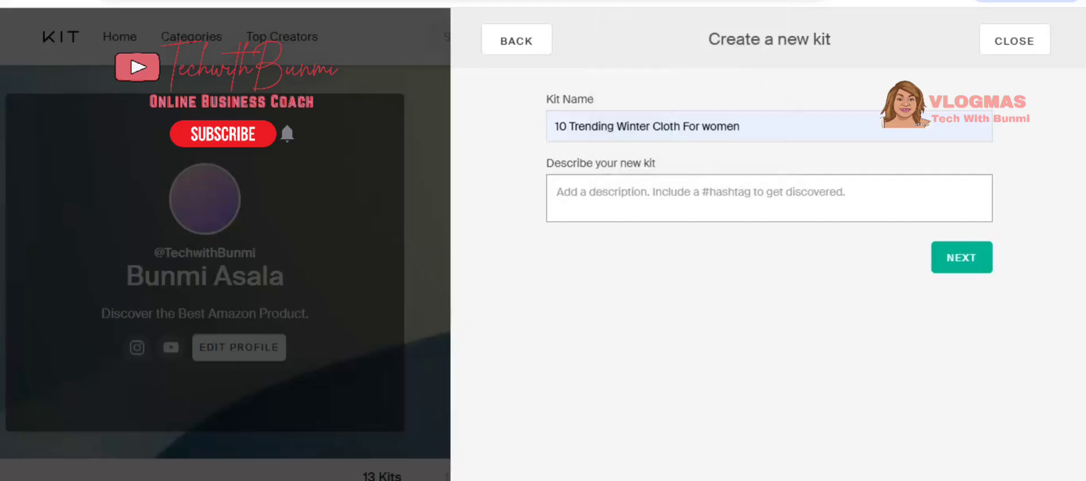
{"action": "left_click", "coordinate": [574, 196]}
{"action": "right_click", "coordinate": [576, 197]}
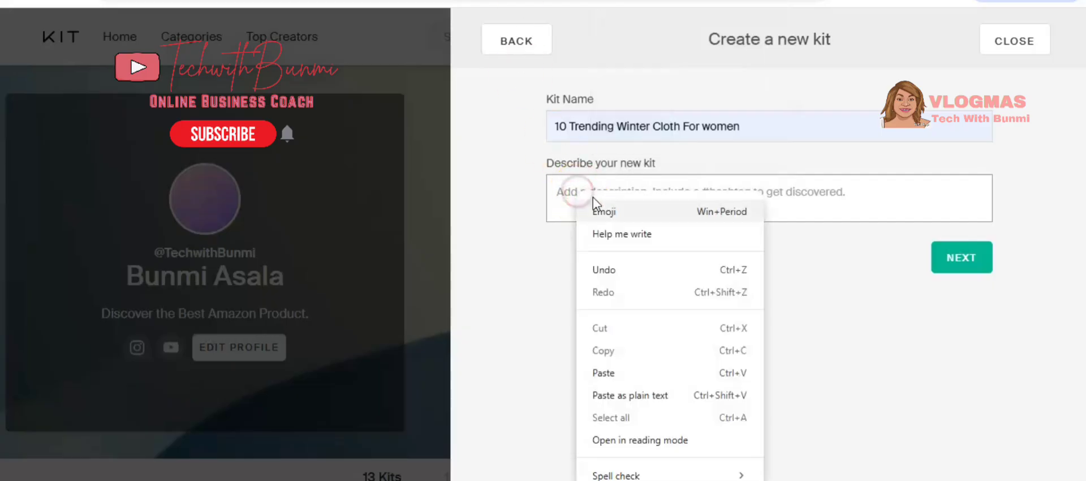
{"action": "left_click", "coordinate": [620, 373]}
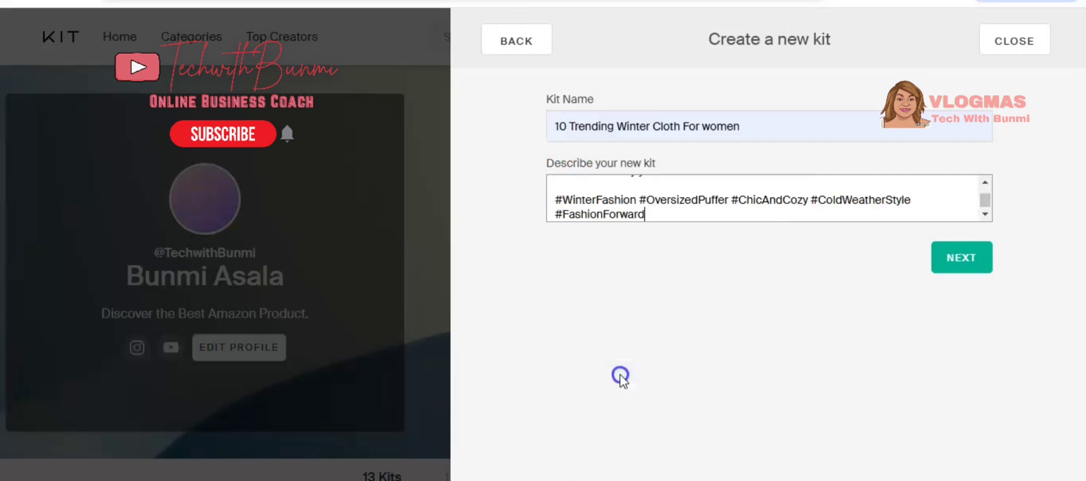
{"action": "left_click", "coordinate": [987, 183]}
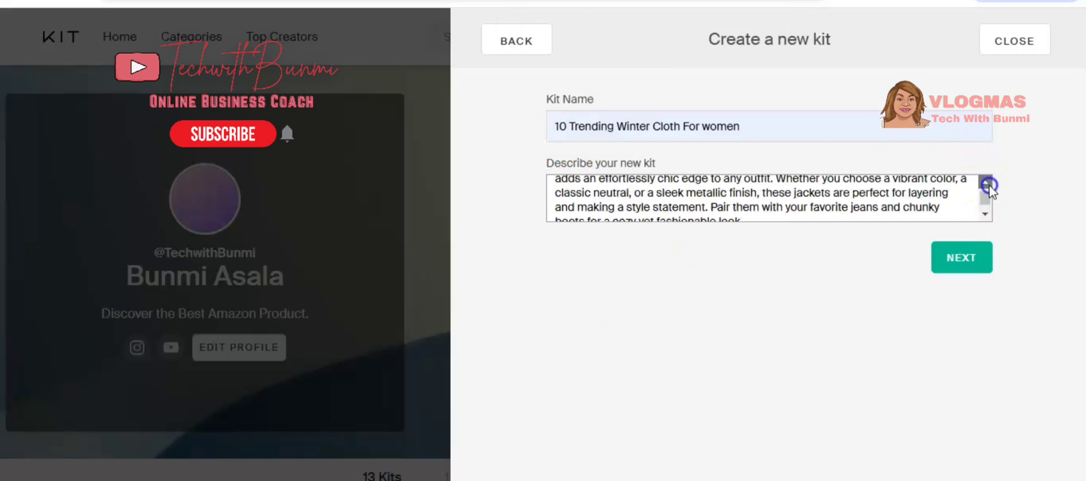
{"action": "left_click", "coordinate": [563, 187]}
{"action": "key", "text": "BackSpace"}
{"action": "key", "text": "BackSpace"}
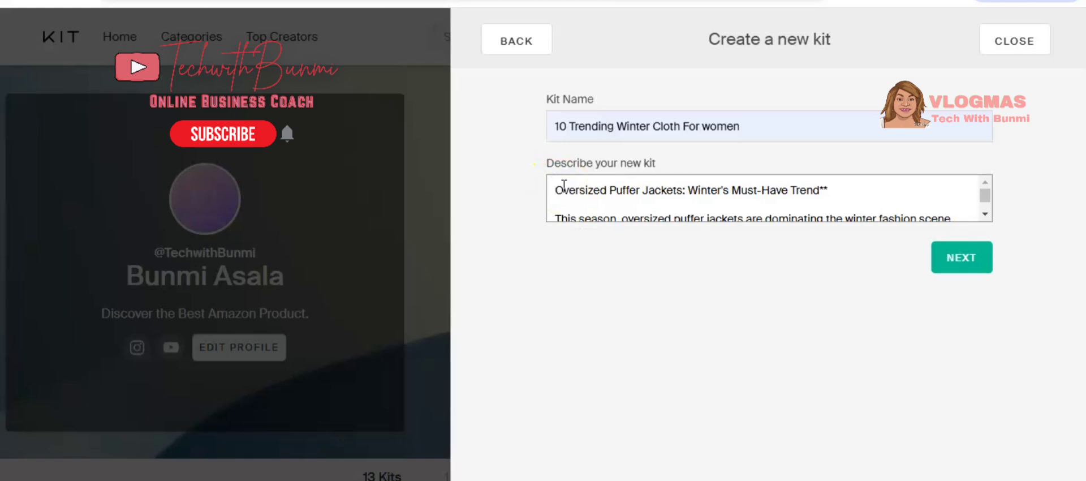
{"action": "left_click", "coordinate": [833, 187]}
{"action": "left_click", "coordinate": [964, 269]}
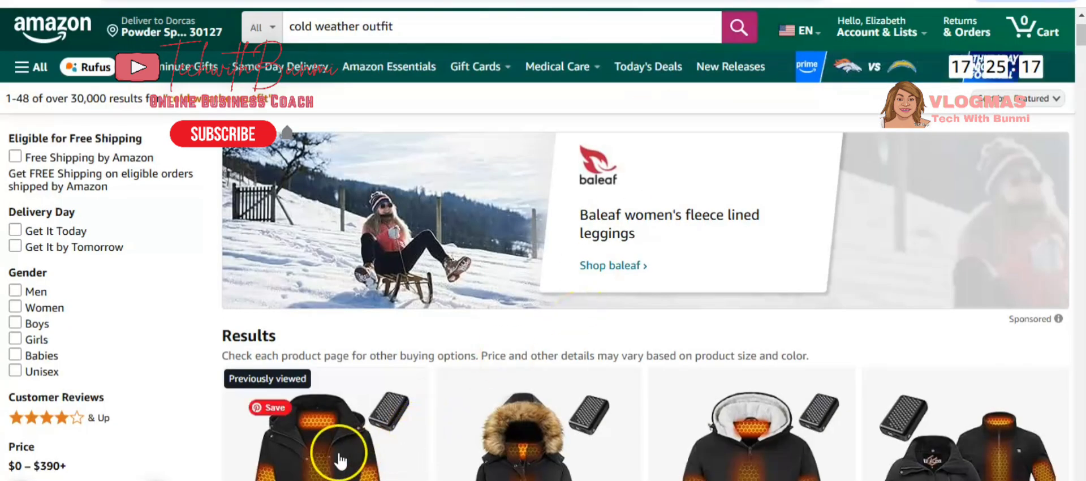
On Amazon, open the Graphene Women Heated Jacket product and get its SiteStripe text link.
{"action": "scroll", "coordinate": [339, 453], "scroll_direction": "down", "scroll_amount": 2}
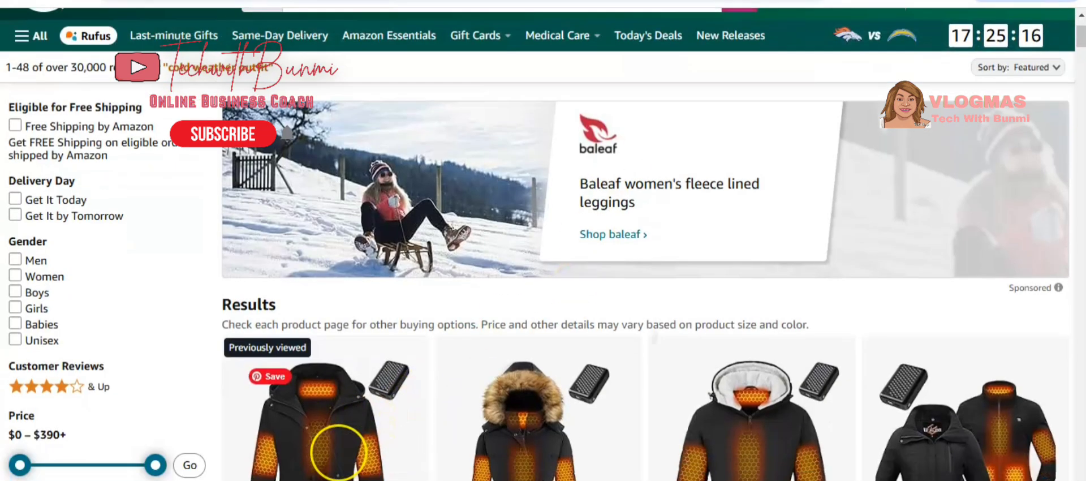
{"action": "scroll", "coordinate": [338, 452], "scroll_direction": "down", "scroll_amount": 3}
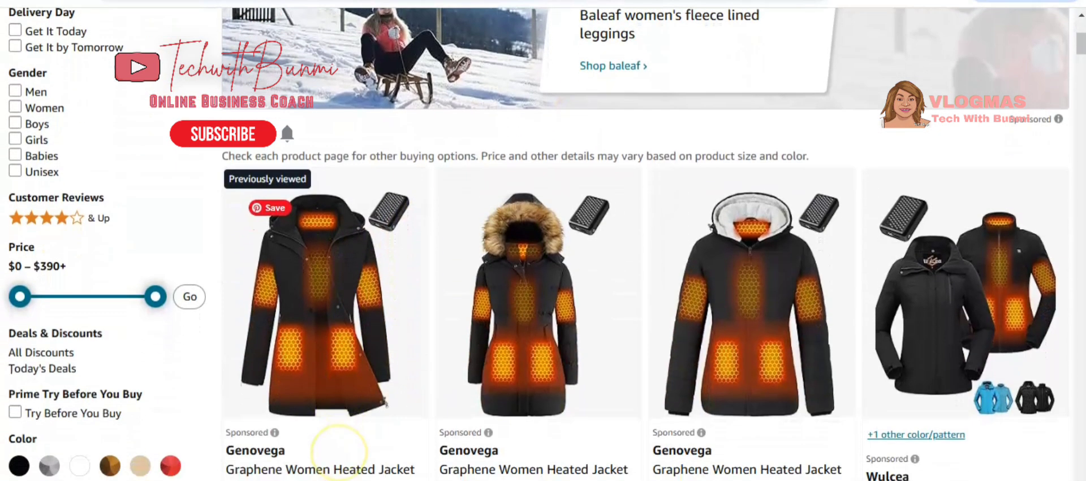
{"action": "left_click", "coordinate": [348, 322]}
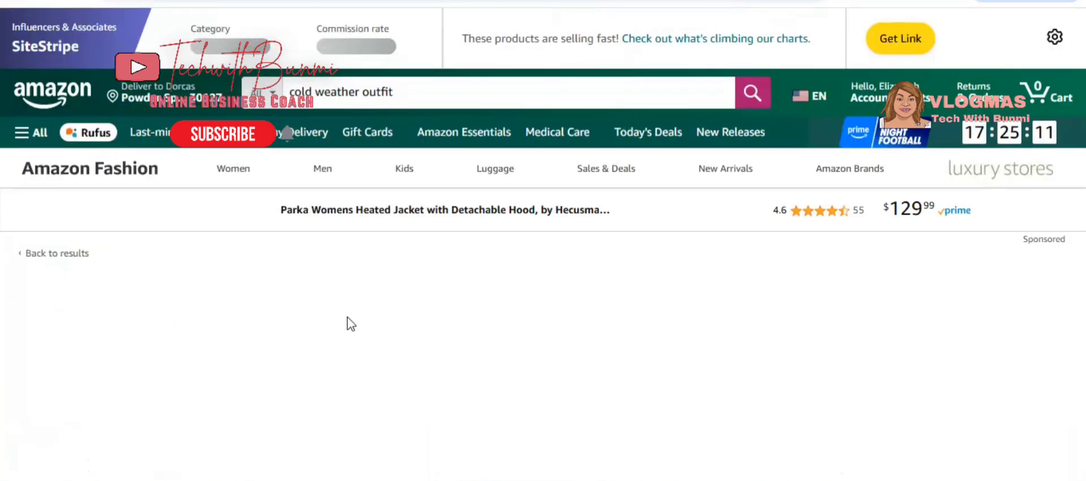
{"action": "left_click", "coordinate": [890, 40]}
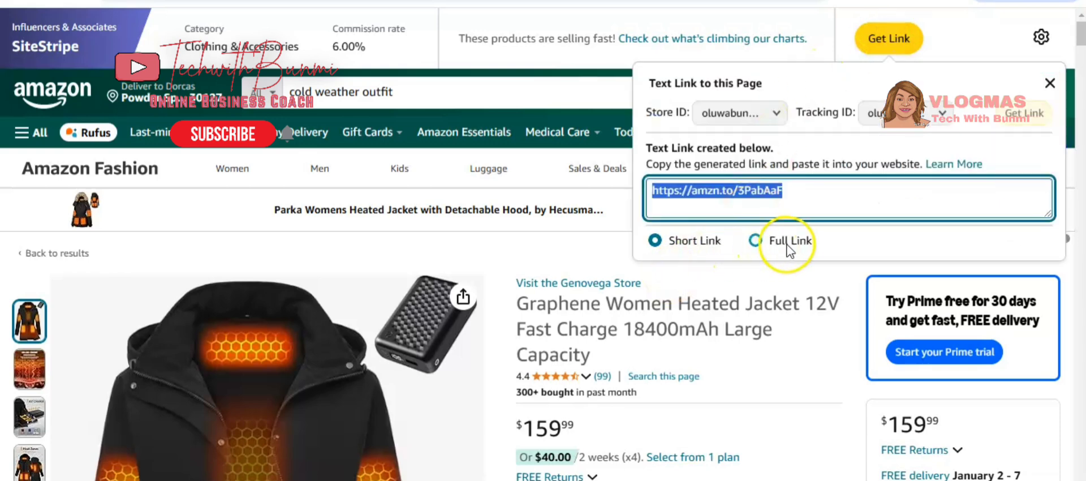
Switch the SiteStripe text link to the full link and copy it.
{"action": "left_click", "coordinate": [756, 241]}
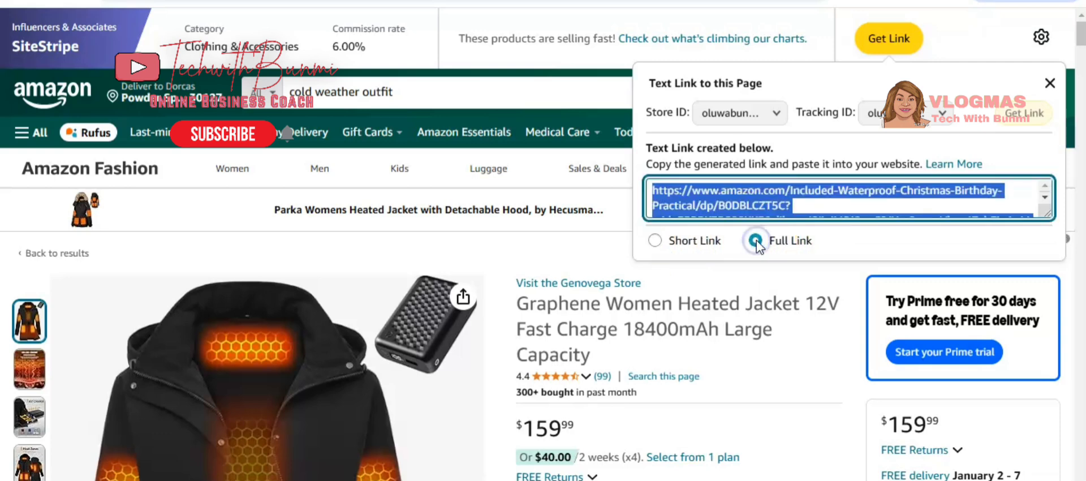
{"action": "right_click", "coordinate": [750, 197]}
{"action": "left_click", "coordinate": [744, 217]}
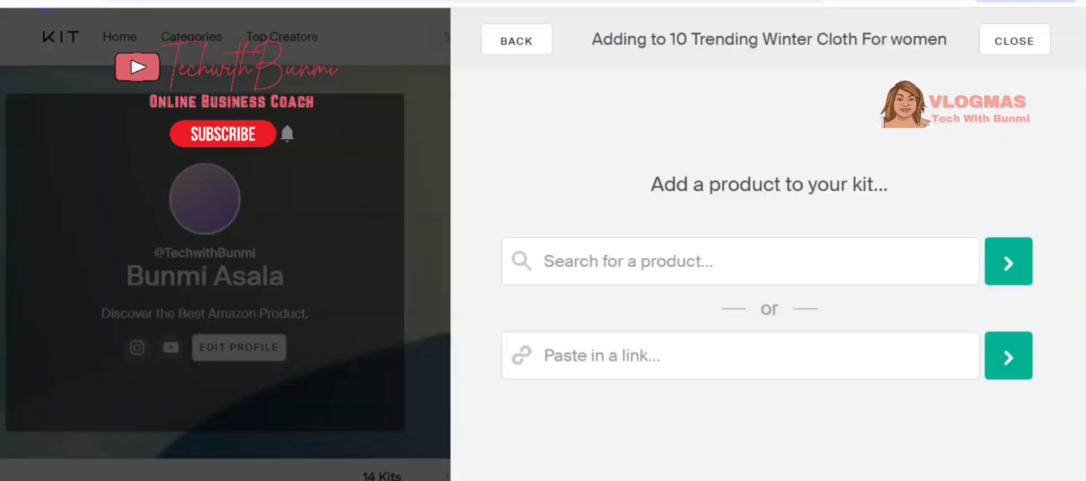
Paste the copied Amazon link into the kit's product link field and submit it.
{"action": "left_click", "coordinate": [710, 350]}
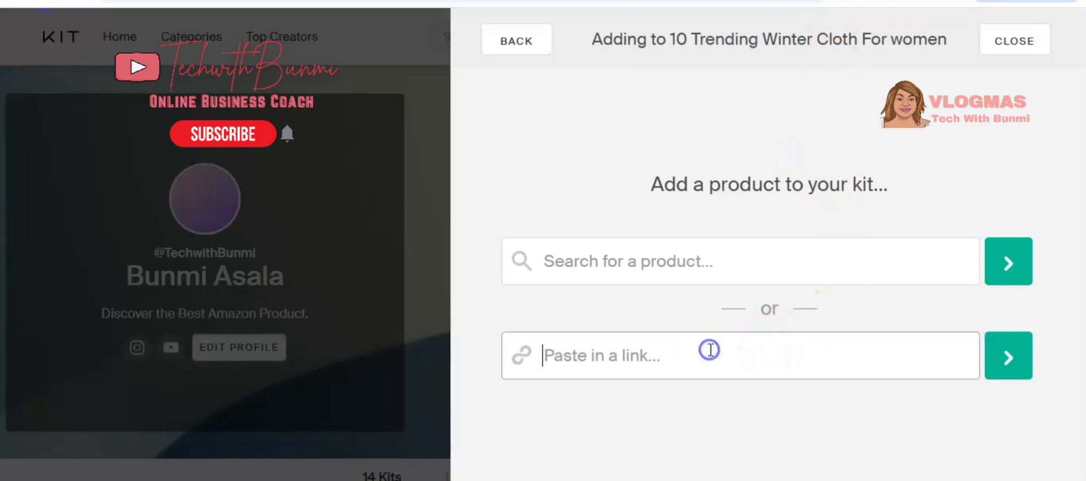
{"action": "right_click", "coordinate": [661, 357]}
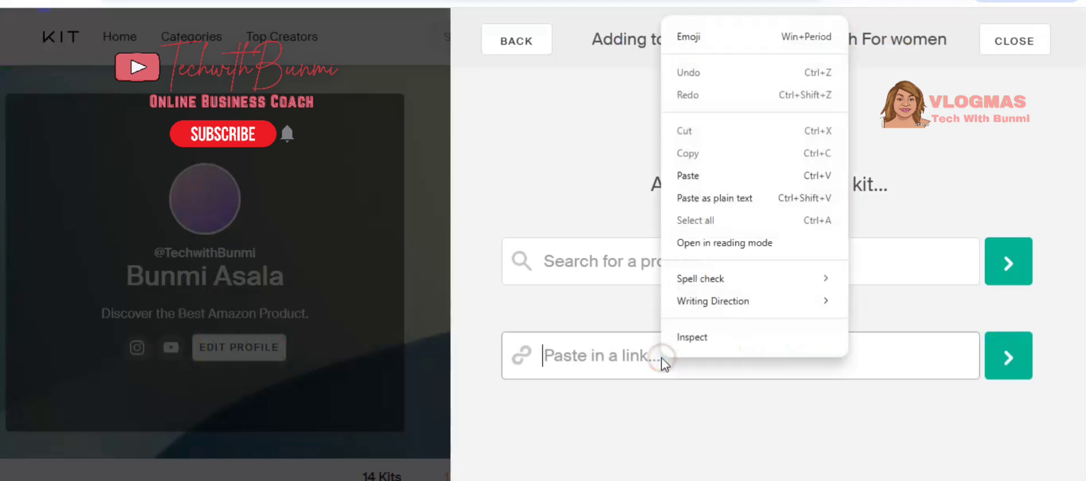
{"action": "left_click", "coordinate": [712, 174]}
{"action": "left_click", "coordinate": [1009, 356]}
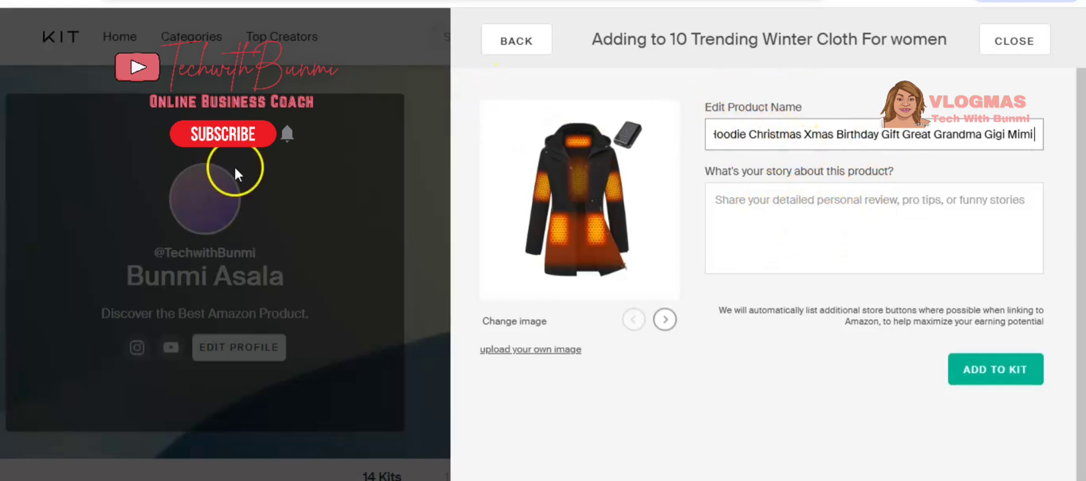
In ChatGPT, ask to kindly generate a short description / review about the pasted Genovega heated jacket product name.
{"action": "left_click", "coordinate": [201, 428]}
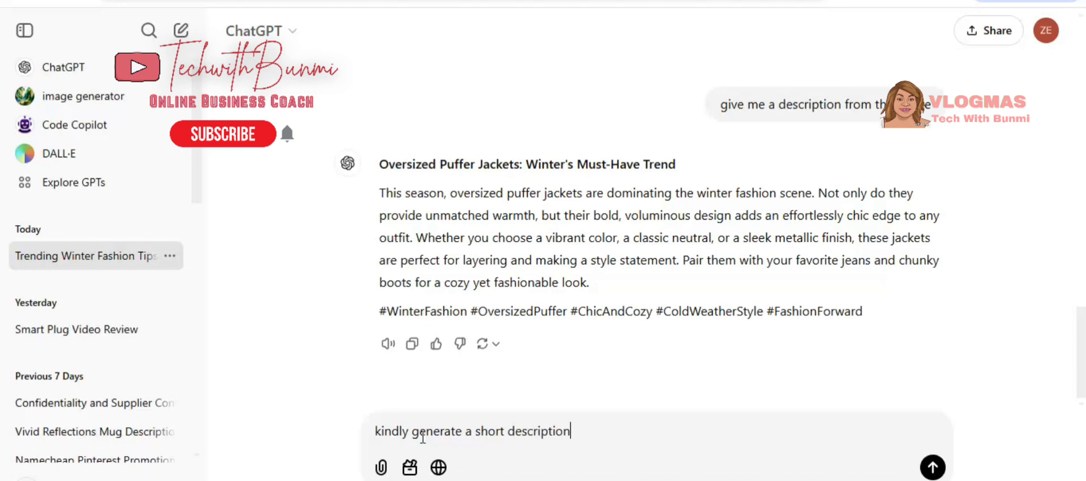
{"action": "type", "text": "/ review about"}
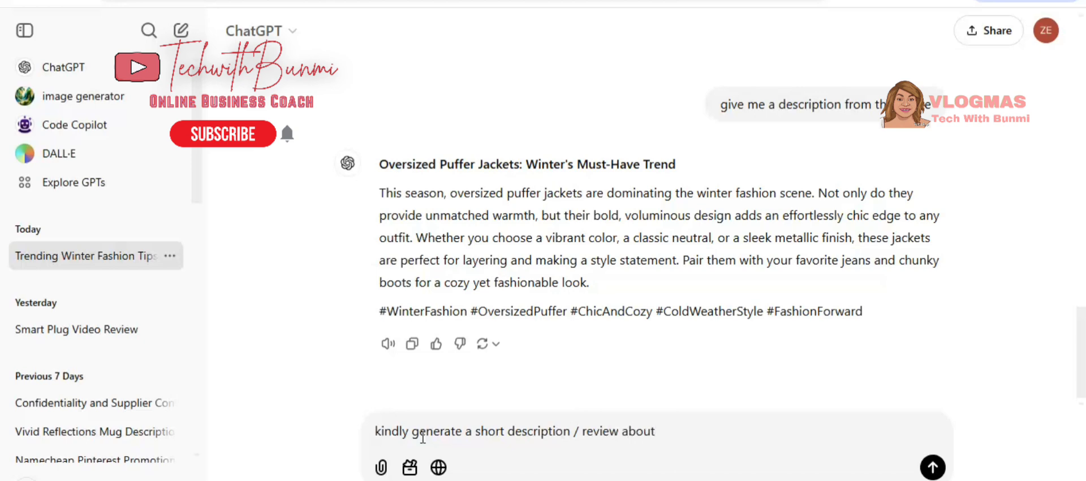
{"action": "right_click", "coordinate": [667, 431]}
{"action": "left_click", "coordinate": [696, 249]}
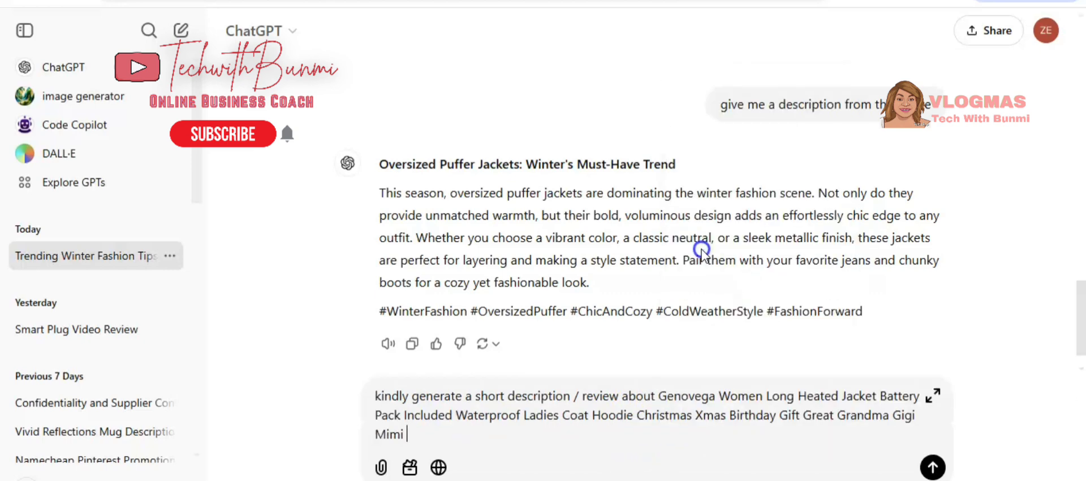
{"action": "key", "text": "Return"}
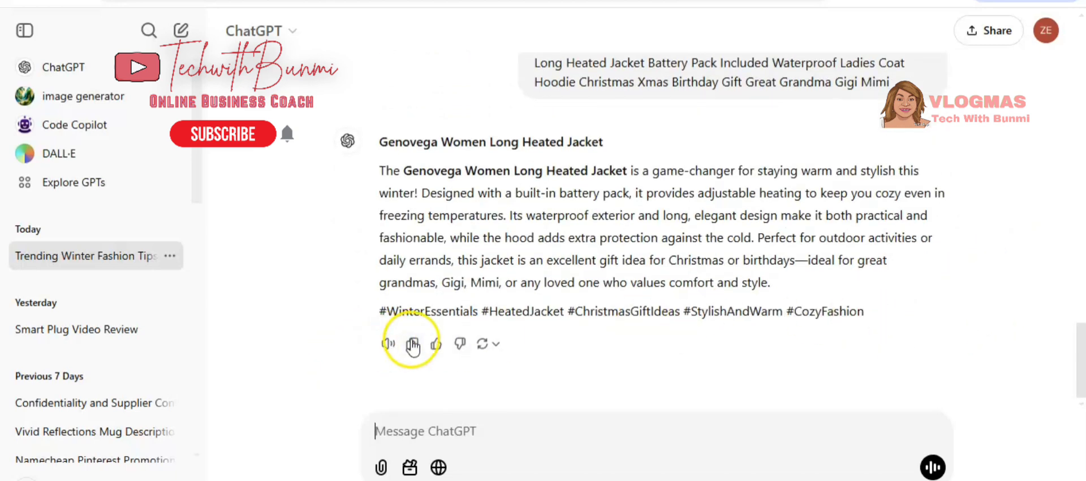
Copy ChatGPT's reply, paste it as the product's story, and add the product to the kit.
{"action": "left_click", "coordinate": [417, 344]}
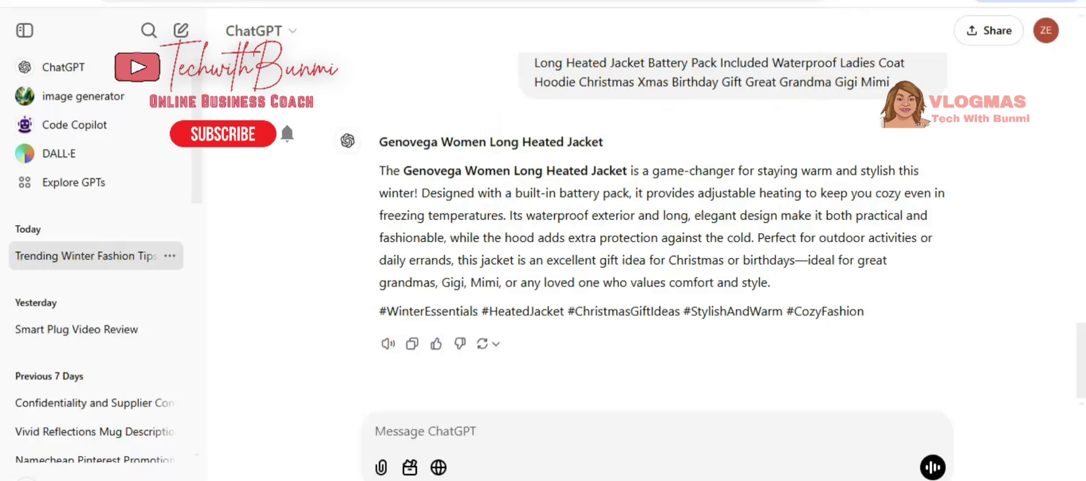
{"action": "left_click", "coordinate": [639, 1]}
{"action": "left_click", "coordinate": [793, 197]}
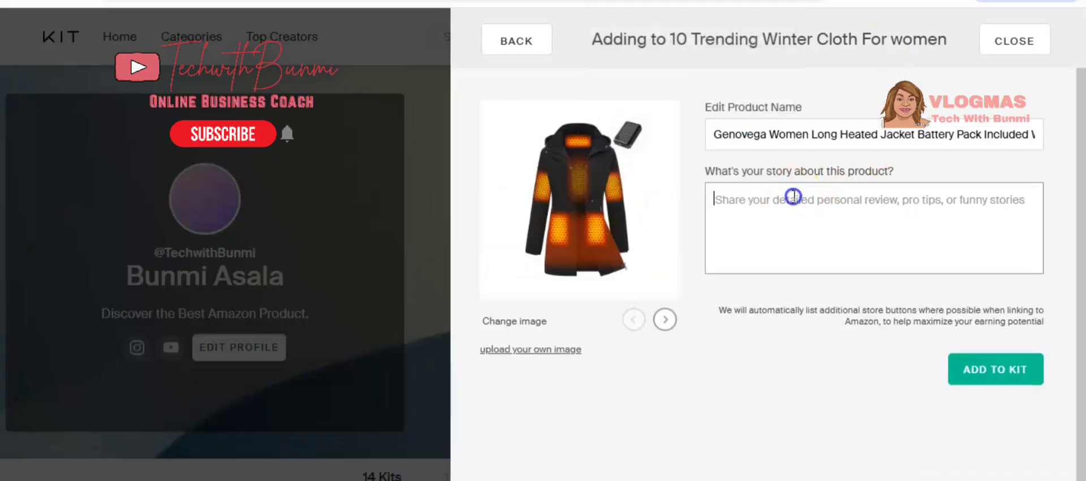
{"action": "right_click", "coordinate": [785, 196]}
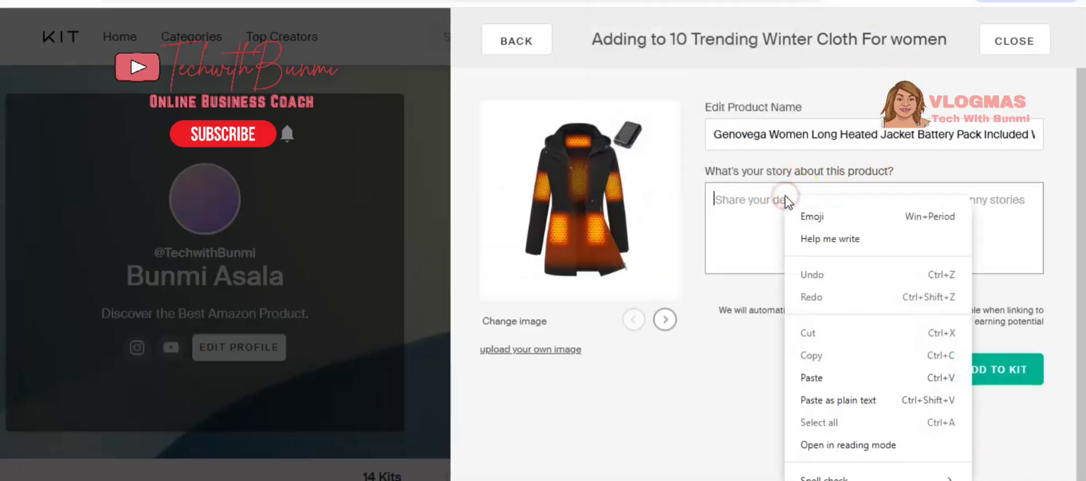
{"action": "left_click", "coordinate": [815, 377]}
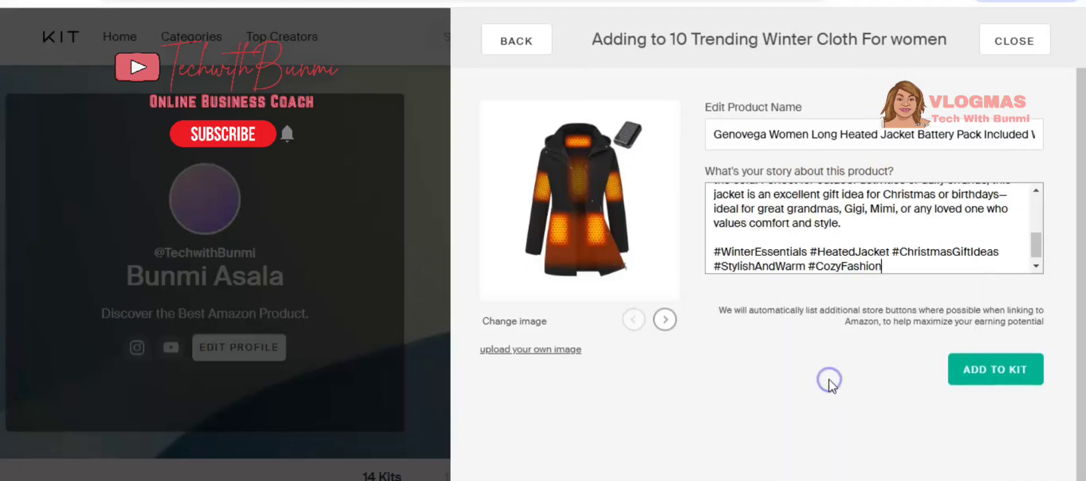
{"action": "left_click", "coordinate": [1006, 372]}
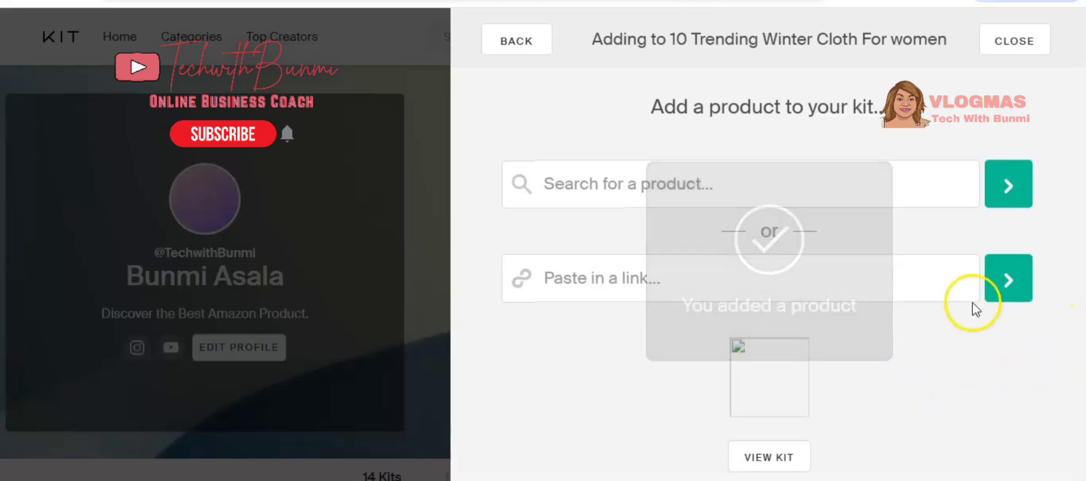
Open the kit and choose to share it later.
{"action": "left_click", "coordinate": [785, 459]}
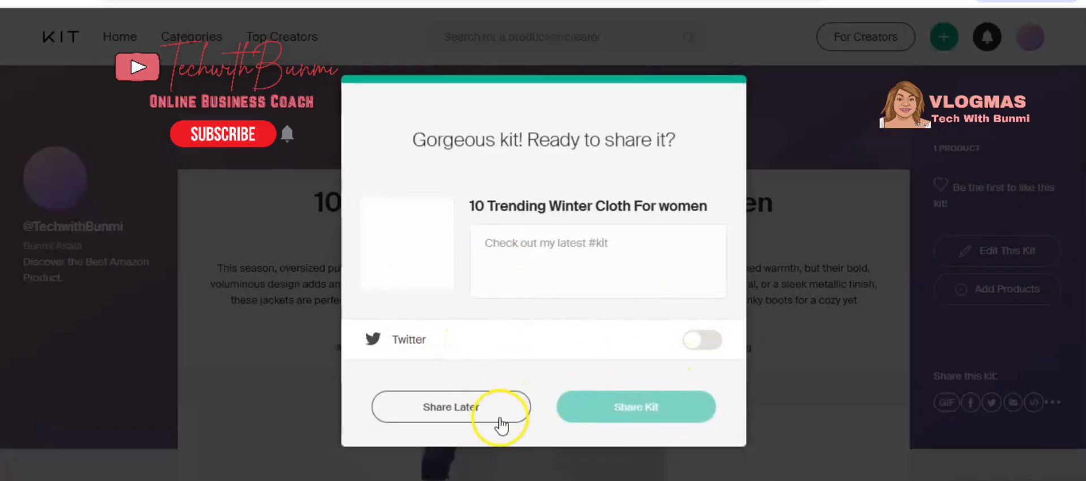
{"action": "left_click", "coordinate": [451, 406]}
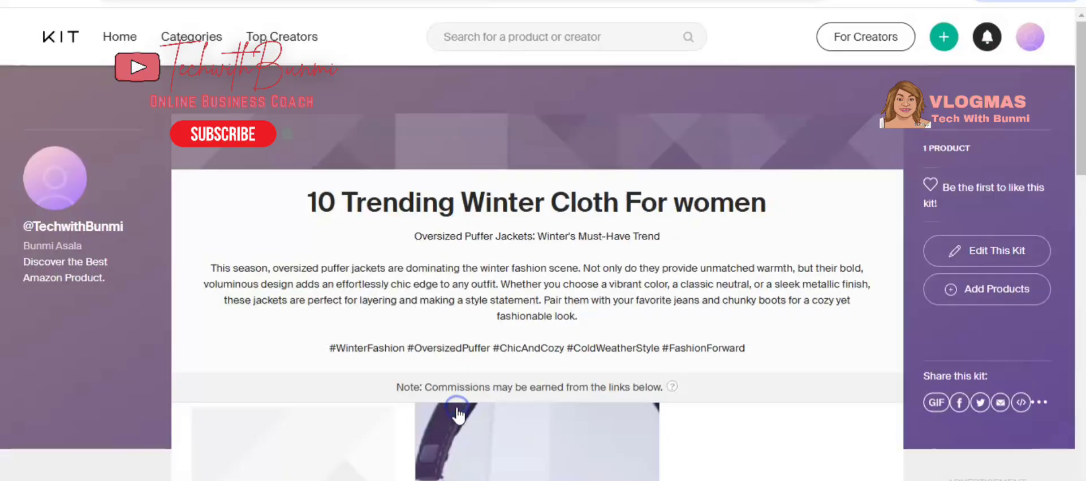
Review the kit's product cards and details, and open its extra sharing options.
{"action": "scroll", "coordinate": [652, 261], "scroll_direction": "down", "scroll_amount": 5}
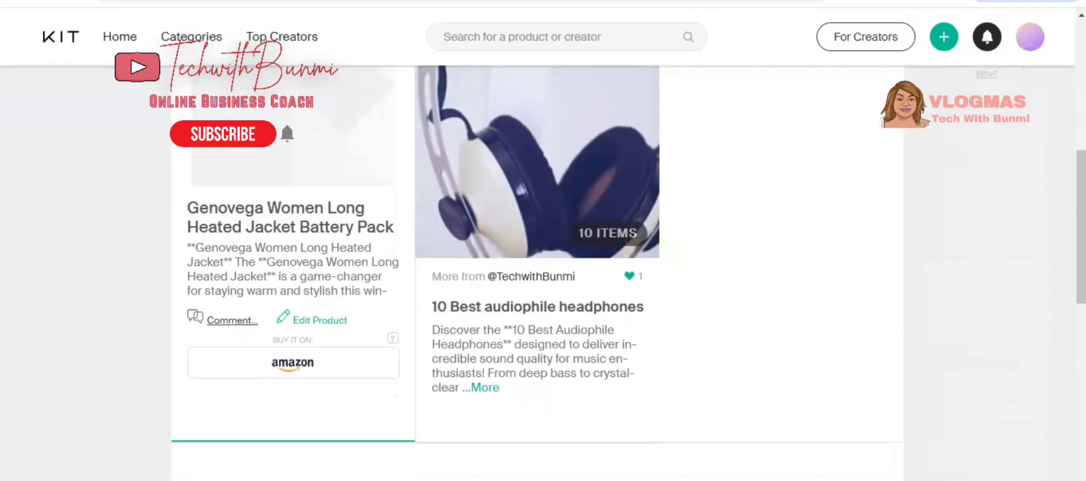
{"action": "scroll", "coordinate": [537, 172], "scroll_direction": "up", "scroll_amount": 1}
{"action": "mouse_move", "coordinate": [286, 331]}
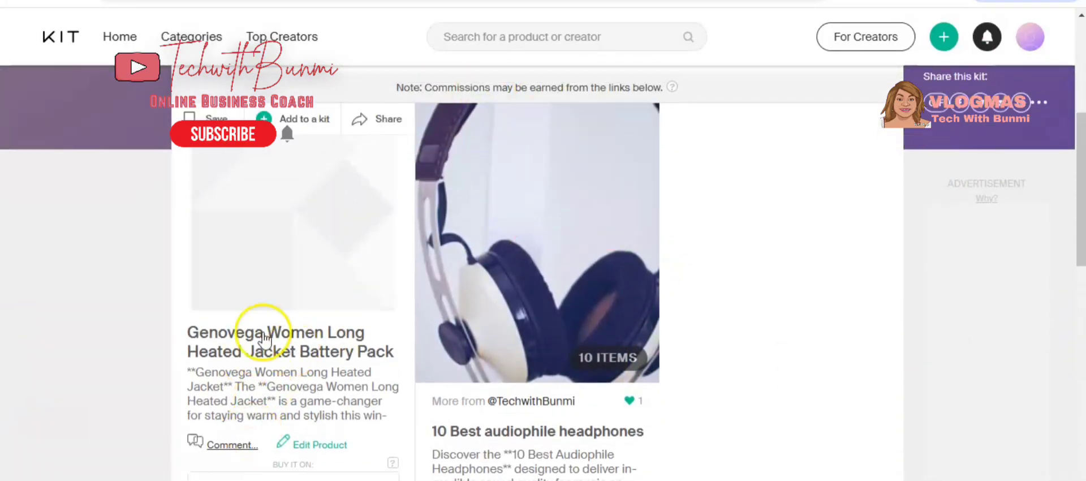
{"action": "left_click", "coordinate": [292, 351]}
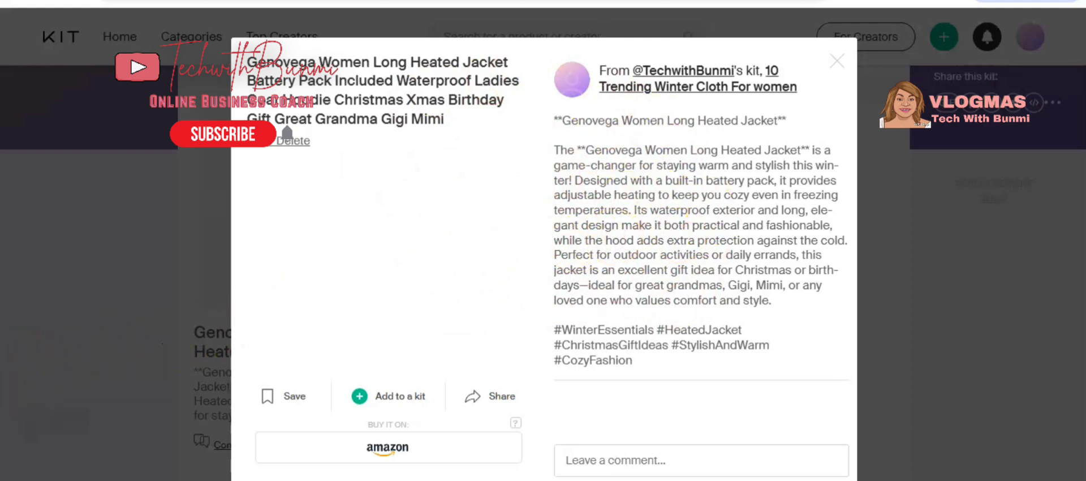
{"action": "left_click", "coordinate": [82, 471]}
{"action": "scroll", "coordinate": [82, 471], "scroll_direction": "down", "scroll_amount": 10}
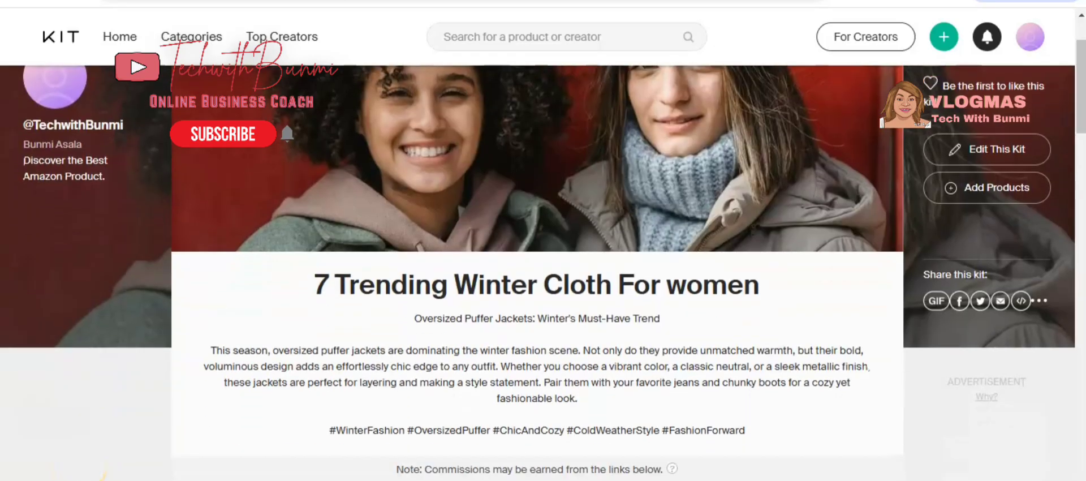
{"action": "scroll", "coordinate": [543, 272], "scroll_direction": "down", "scroll_amount": 12}
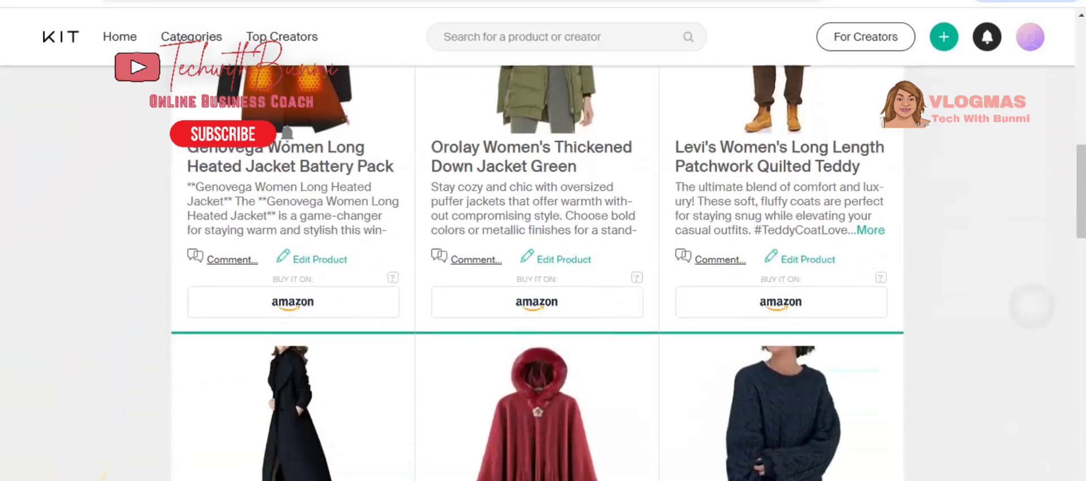
{"action": "scroll", "coordinate": [538, 272], "scroll_direction": "up", "scroll_amount": 20}
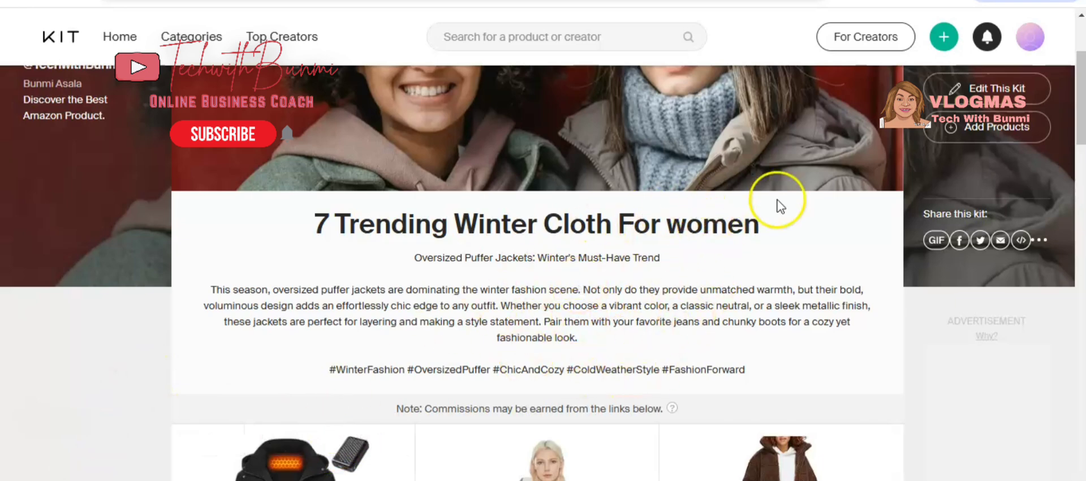
{"action": "left_click", "coordinate": [1042, 242]}
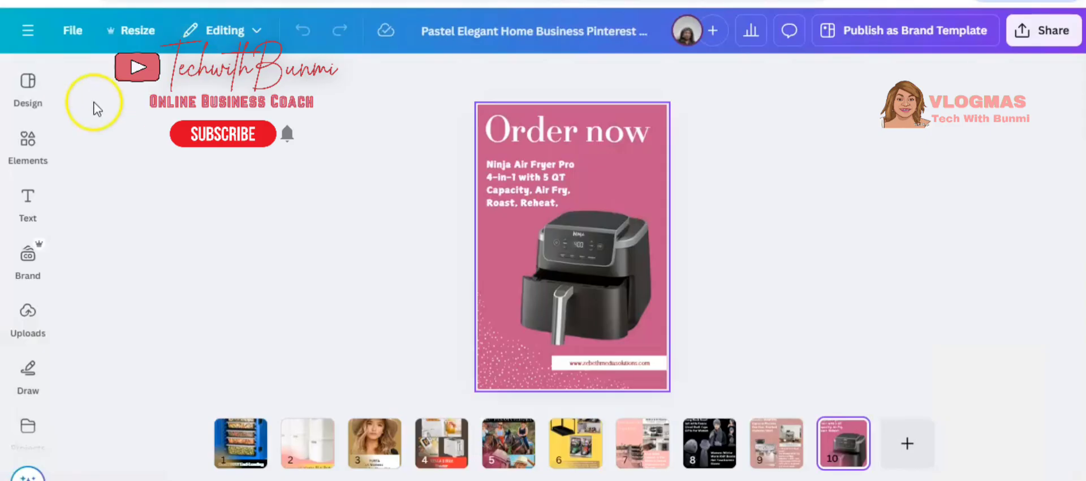
In Canva, return to the home page and start a new Pinterest Pin design.
{"action": "left_click", "coordinate": [28, 85]}
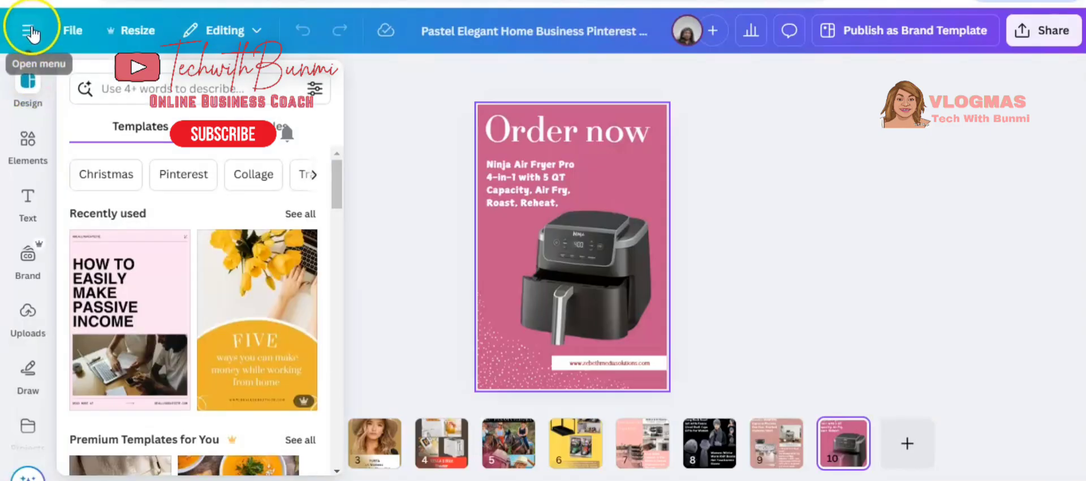
{"action": "left_click", "coordinate": [28, 30]}
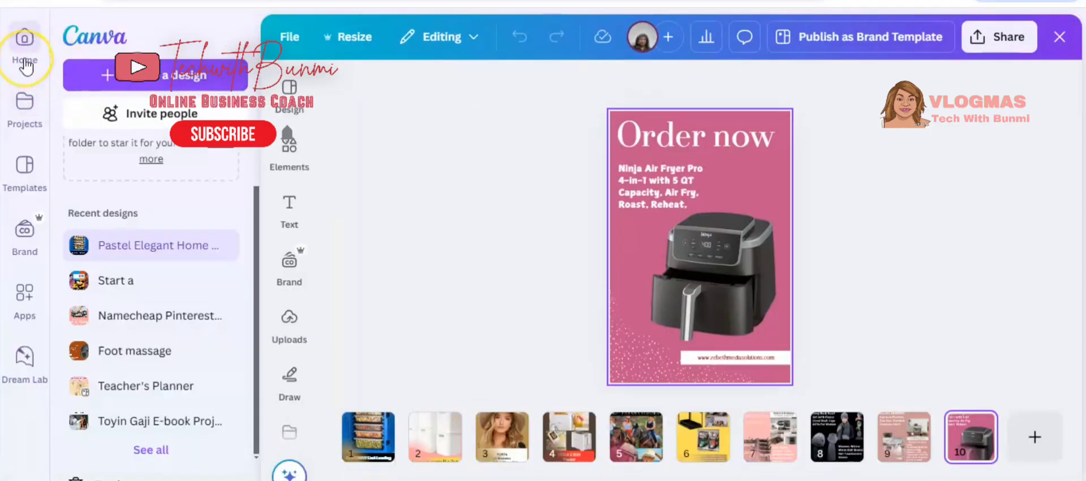
{"action": "left_click", "coordinate": [24, 64]}
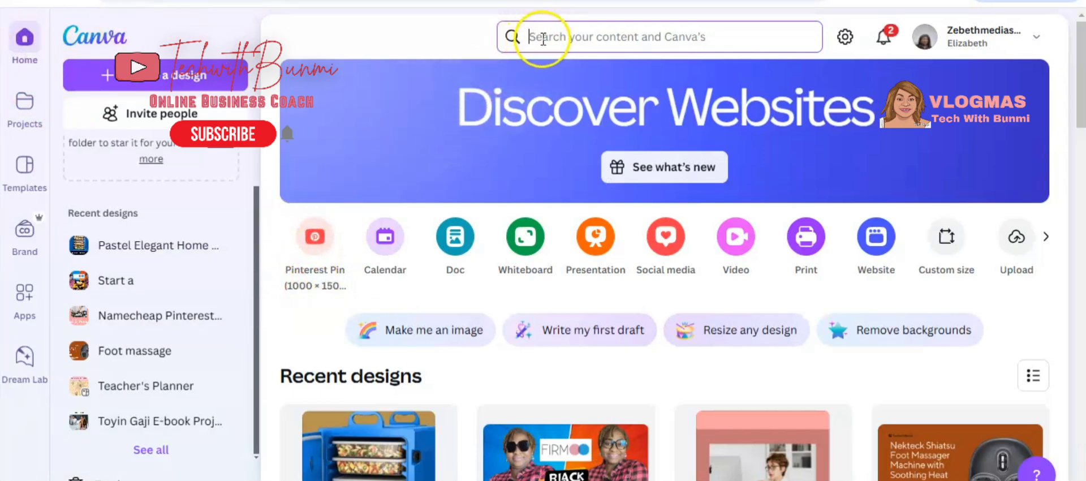
{"action": "left_click", "coordinate": [314, 238]}
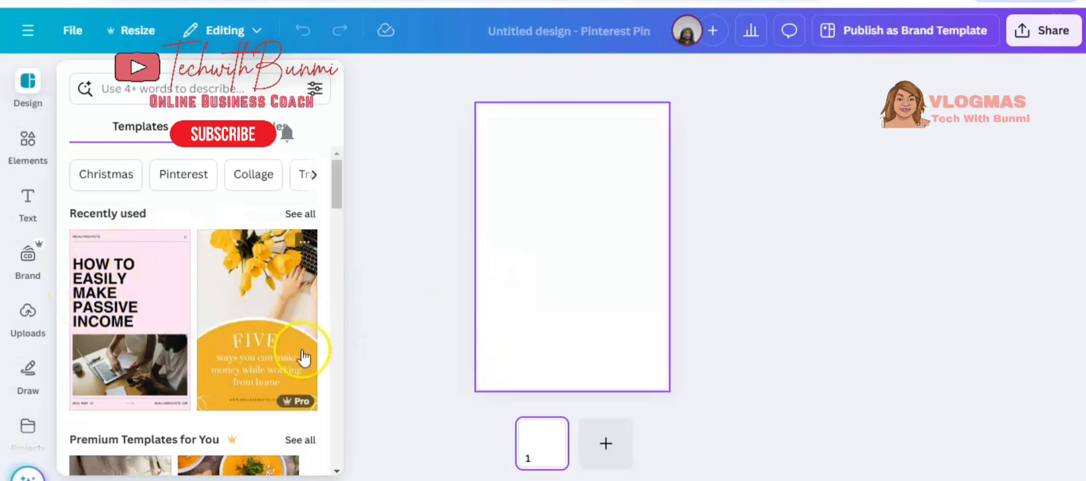
Browse the templates and apply the Beige Interior Ideas Pinterest Pin template.
{"action": "scroll", "coordinate": [326, 407], "scroll_direction": "down", "scroll_amount": 10}
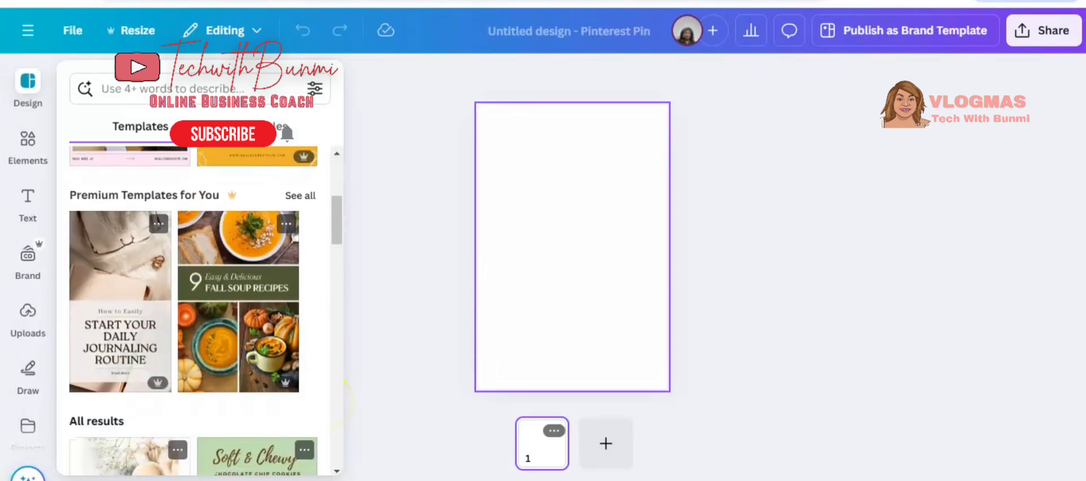
{"action": "scroll", "coordinate": [195, 310], "scroll_direction": "down", "scroll_amount": 10}
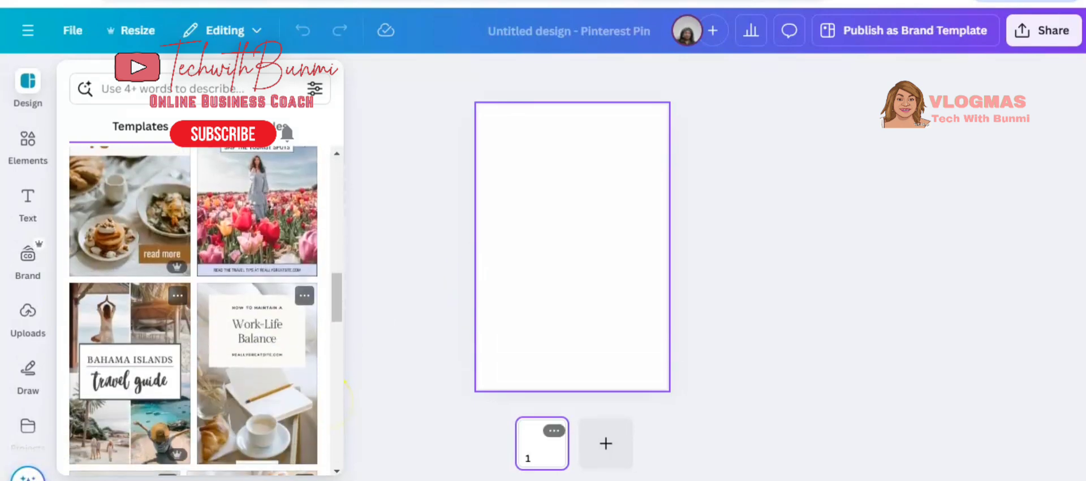
{"action": "scroll", "coordinate": [195, 310], "scroll_direction": "down", "scroll_amount": 8}
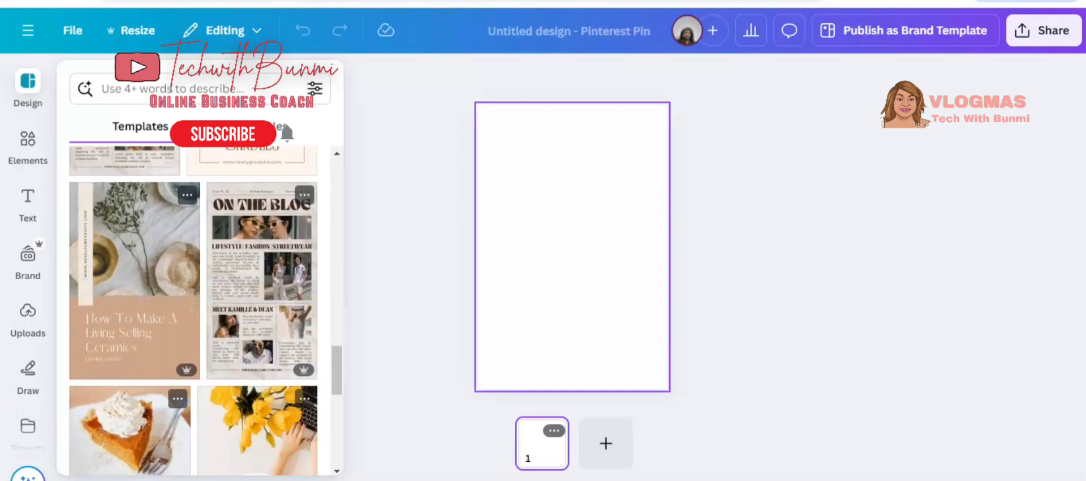
{"action": "scroll", "coordinate": [290, 328], "scroll_direction": "down", "scroll_amount": 4}
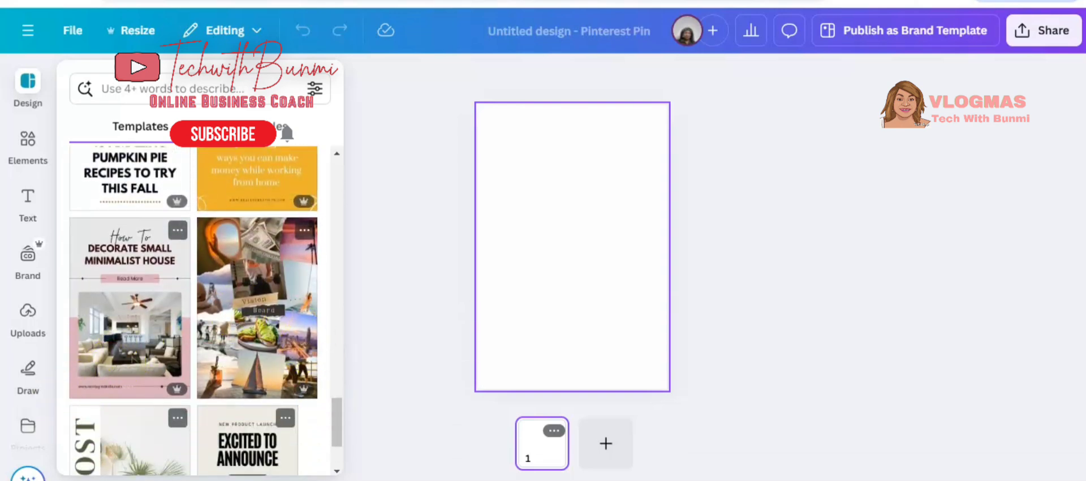
{"action": "scroll", "coordinate": [257, 266], "scroll_direction": "down", "scroll_amount": 3}
{"action": "left_click", "coordinate": [280, 265]}
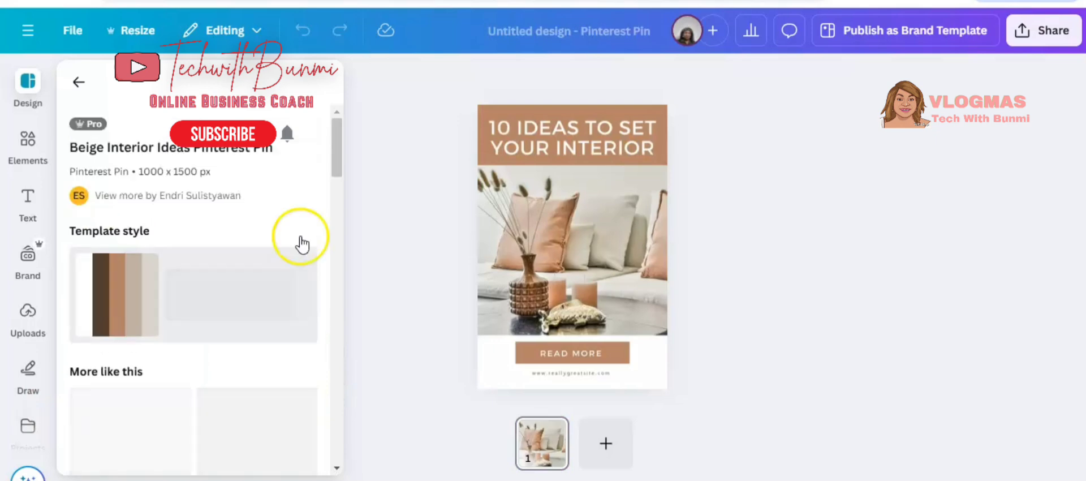
Replace the pin's headline with 7 TRENDING WINTER CLOTH.
{"action": "left_click", "coordinate": [570, 146]}
{"action": "left_click", "coordinate": [564, 141]}
{"action": "left_click", "coordinate": [564, 141]}
{"action": "double_click", "coordinate": [564, 142]}
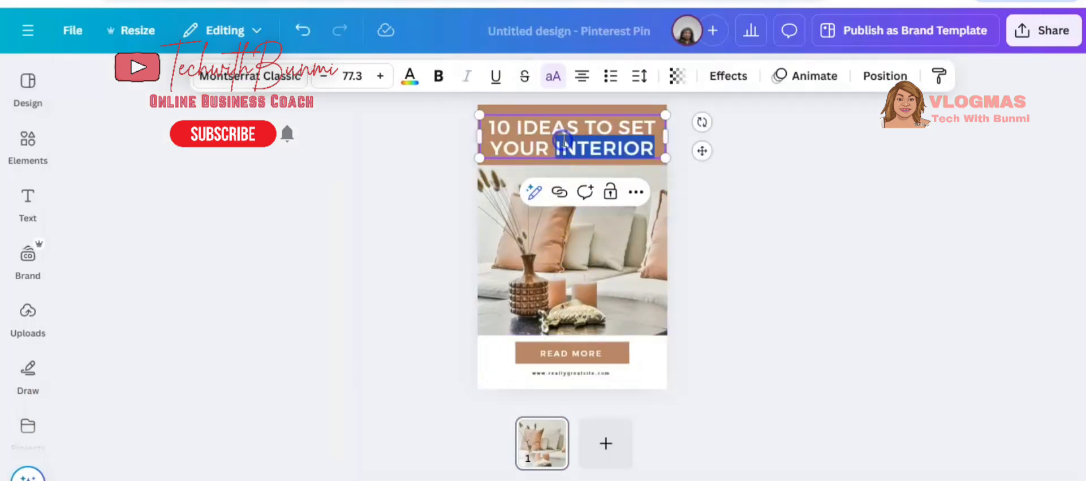
{"action": "triple_click", "coordinate": [564, 140]}
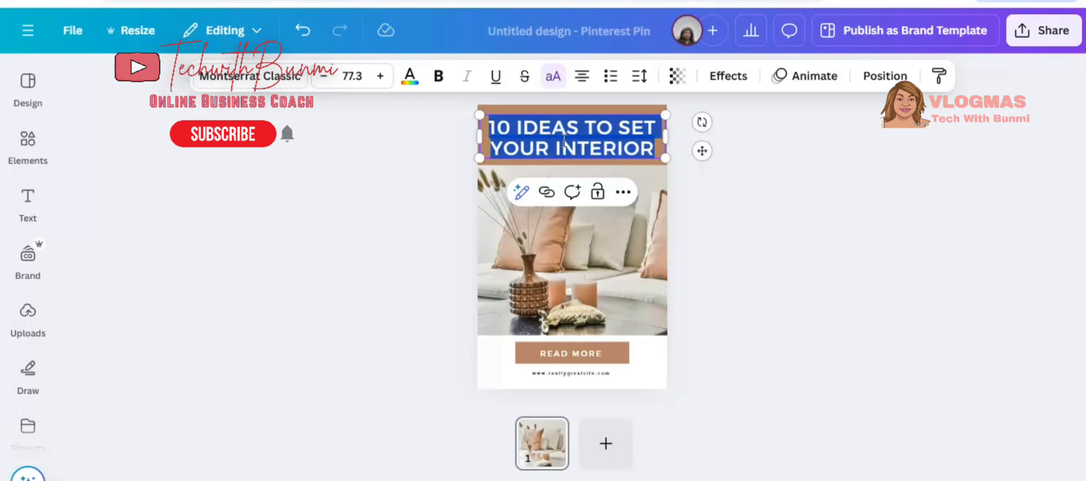
{"action": "type", "text": "7"}
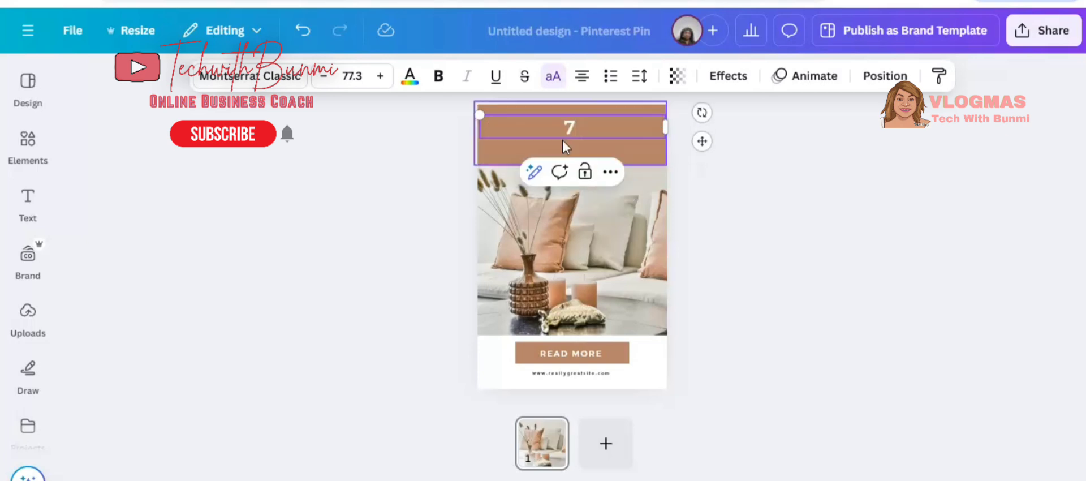
{"action": "type", "text": " TREND"}
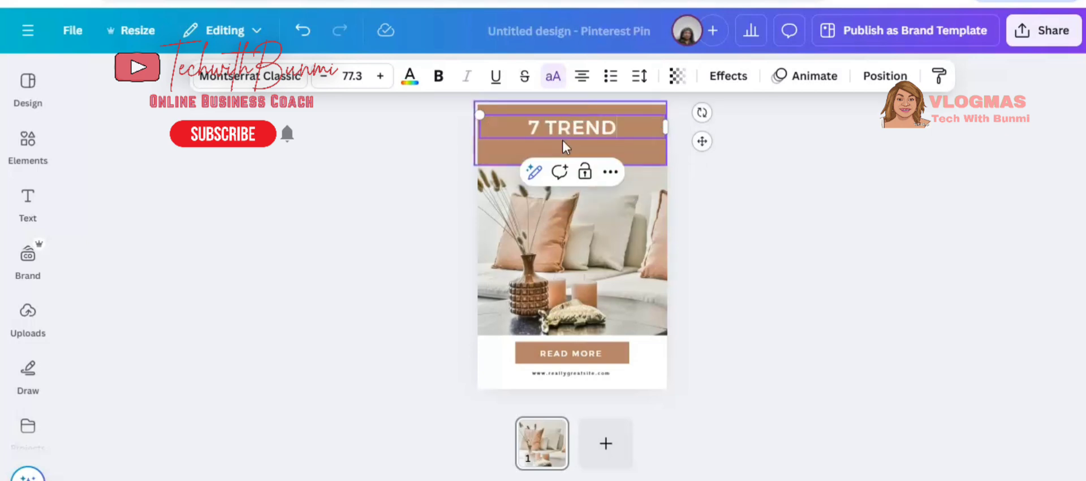
{"action": "type", "text": "ING"}
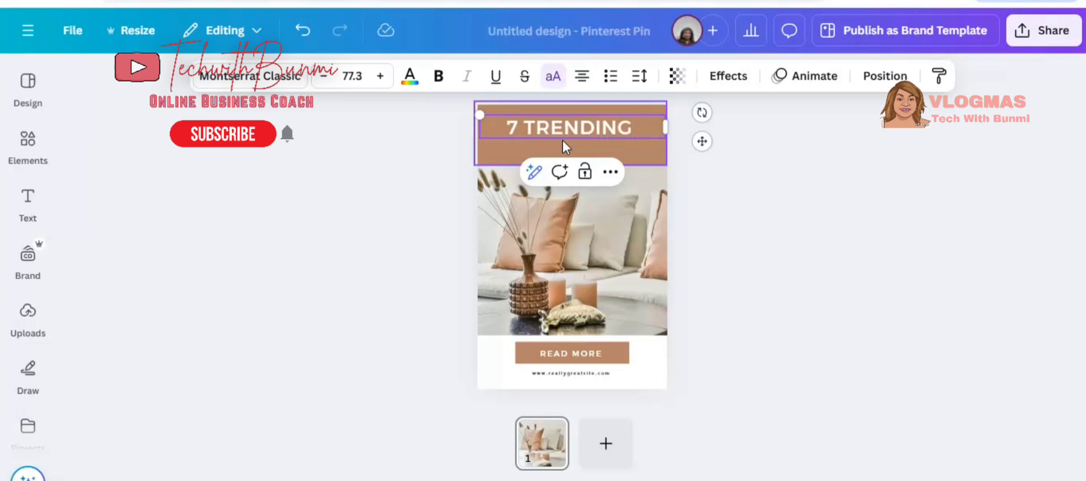
{"action": "type", "text": " WINTER"}
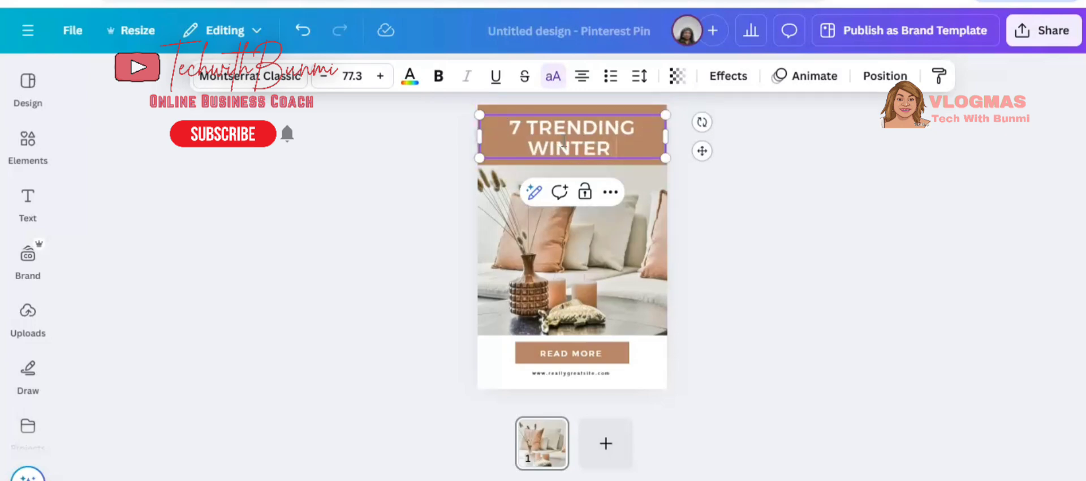
{"action": "type", "text": " CLOTH"}
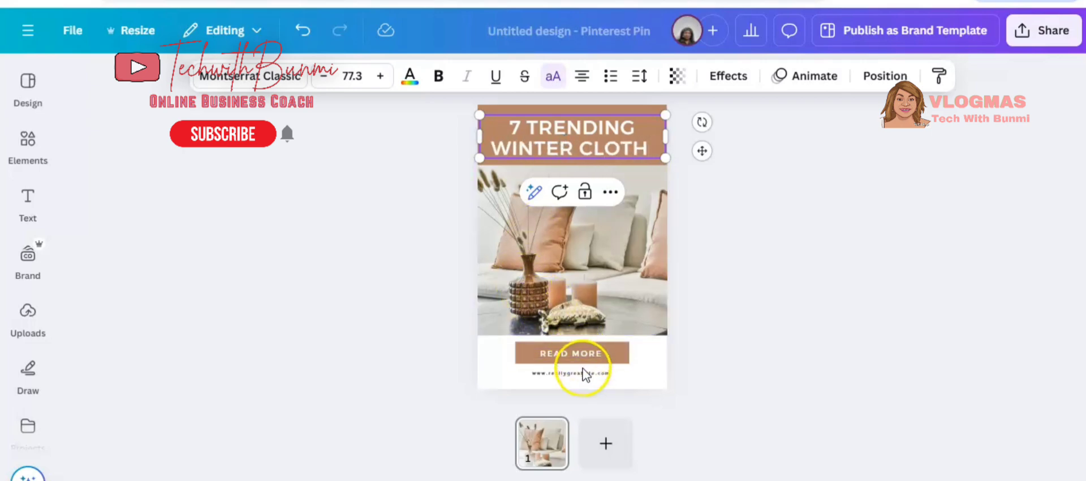
Change the button text to FOR WOMEN.
{"action": "double_click", "coordinate": [584, 356]}
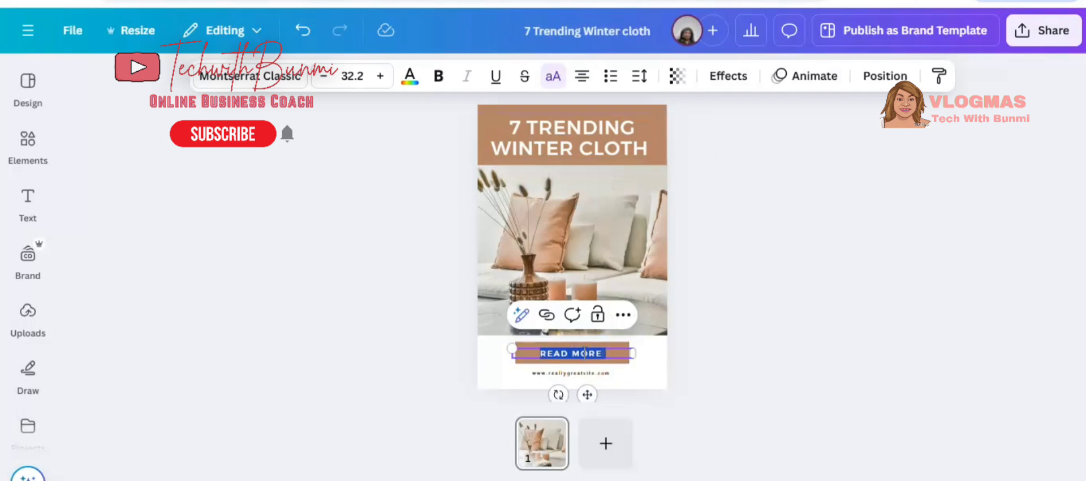
{"action": "type", "text": "FOR WOMEN"}
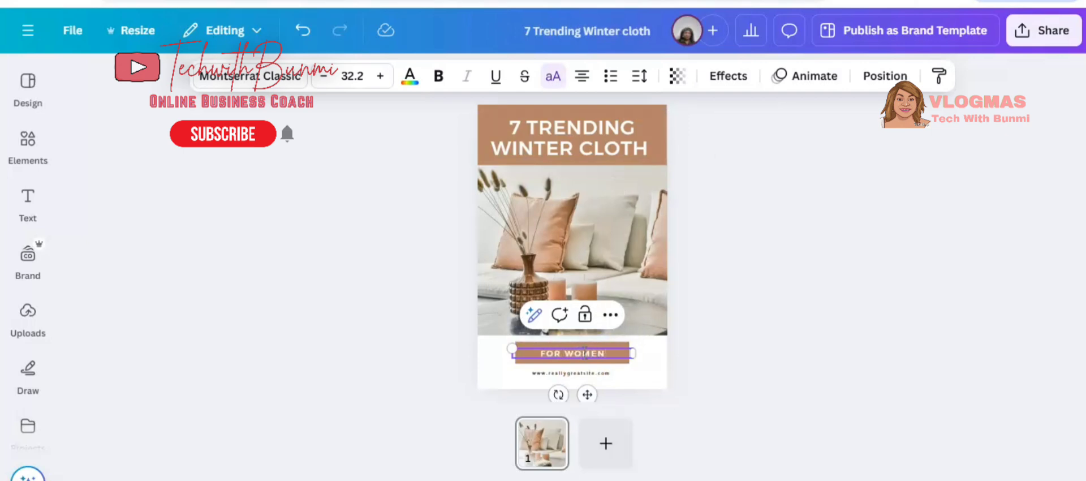
Replace the website line with the business web address and enlarge its font size to 29.1.
{"action": "left_click", "coordinate": [578, 374]}
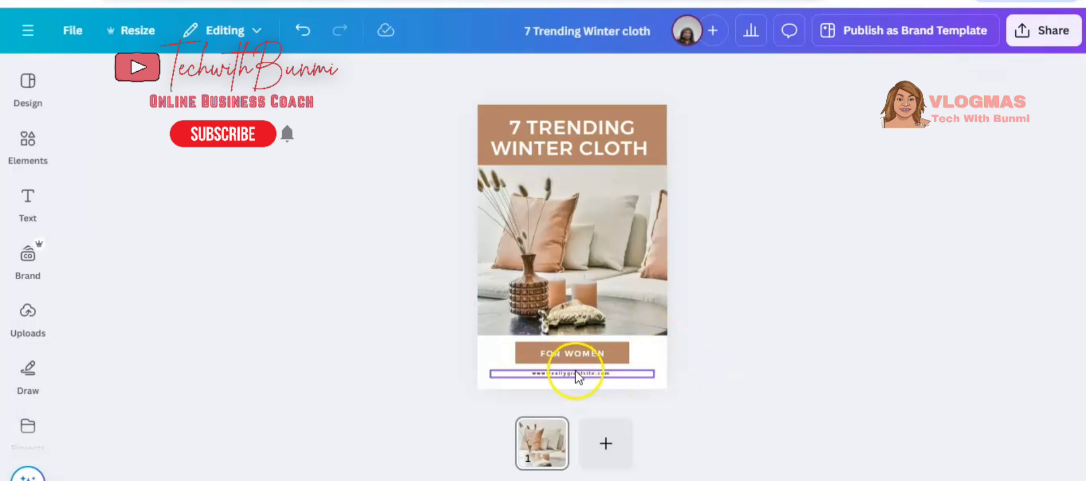
{"action": "double_click", "coordinate": [583, 373]}
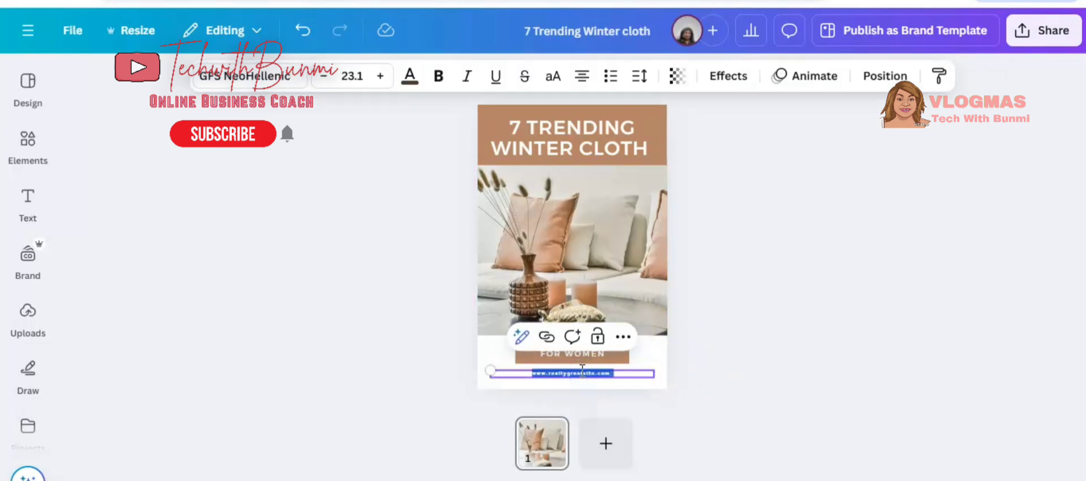
{"action": "key", "text": "BackSpace"}
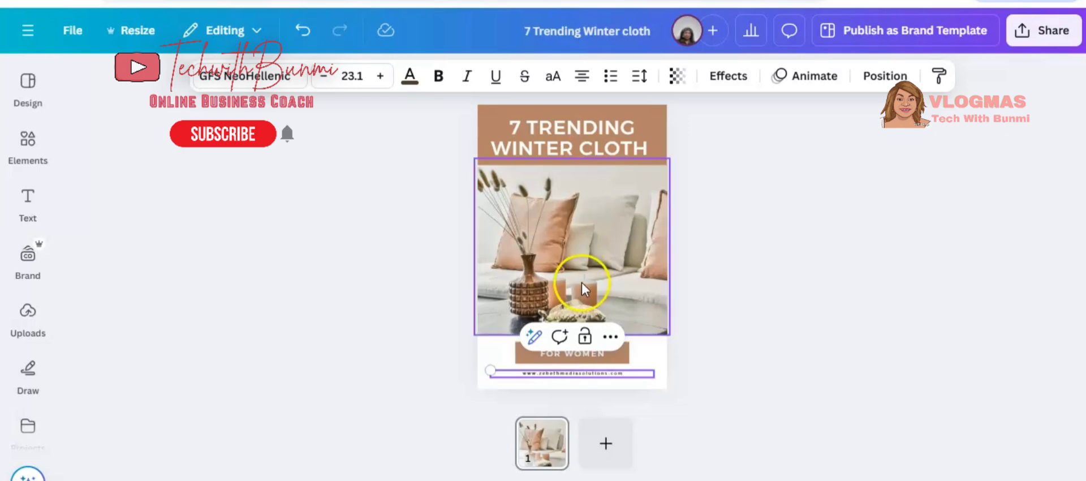
{"action": "left_click", "coordinate": [380, 76]}
{"action": "left_click", "coordinate": [379, 76]}
{"action": "left_click", "coordinate": [379, 76]}
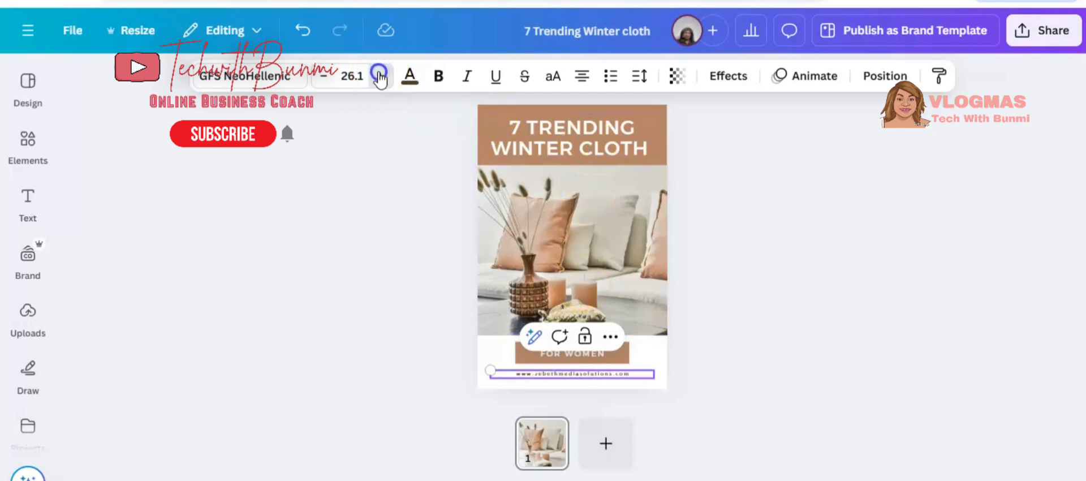
{"action": "left_click", "coordinate": [380, 76]}
{"action": "left_click", "coordinate": [379, 76]}
{"action": "left_click", "coordinate": [379, 76]}
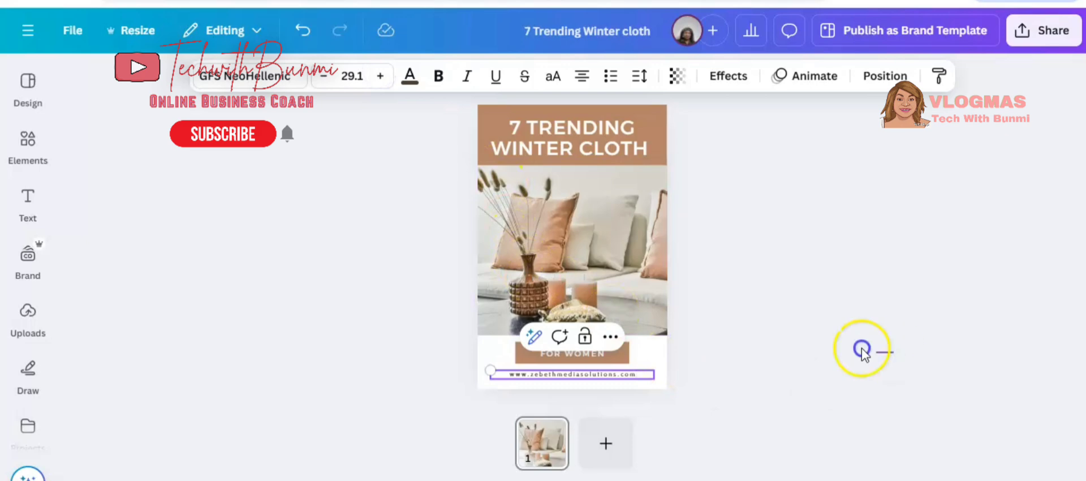
Select the template photo together with the button and delete them.
{"action": "left_click_drag", "start_coordinate": [892, 378], "coordinate": [583, 240]}
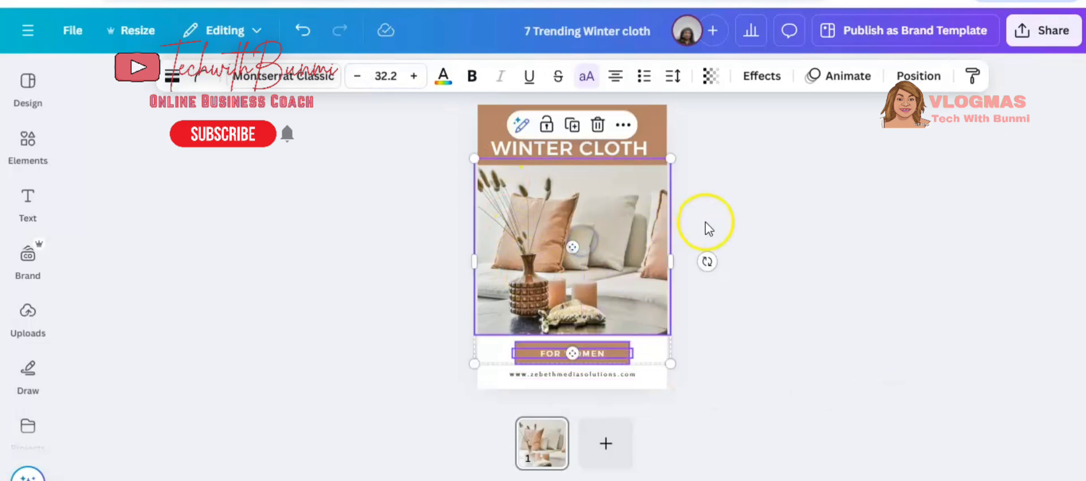
{"action": "left_click", "coordinate": [598, 125]}
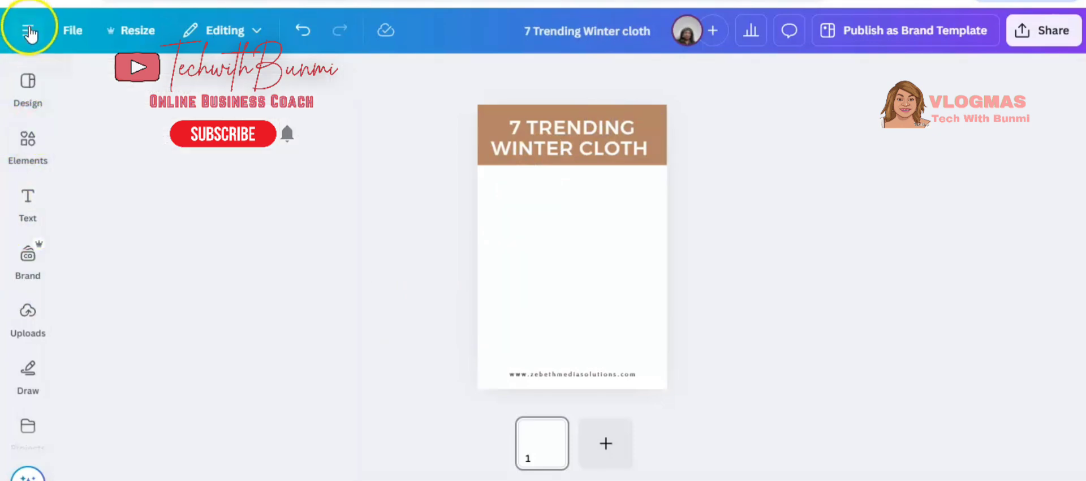
Upload three product images (sweater, red cape and heated coat) from the computer.
{"action": "left_click", "coordinate": [23, 320]}
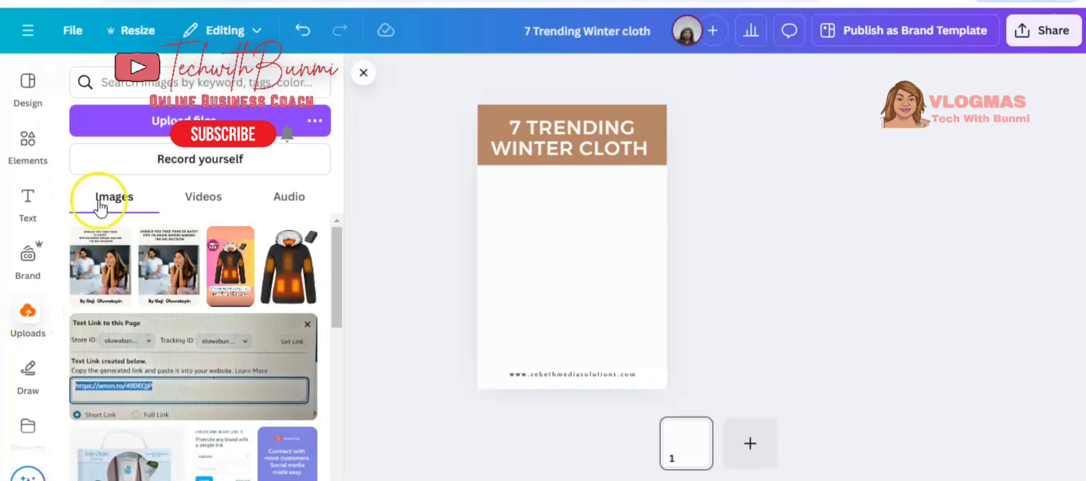
{"action": "left_click", "coordinate": [194, 117]}
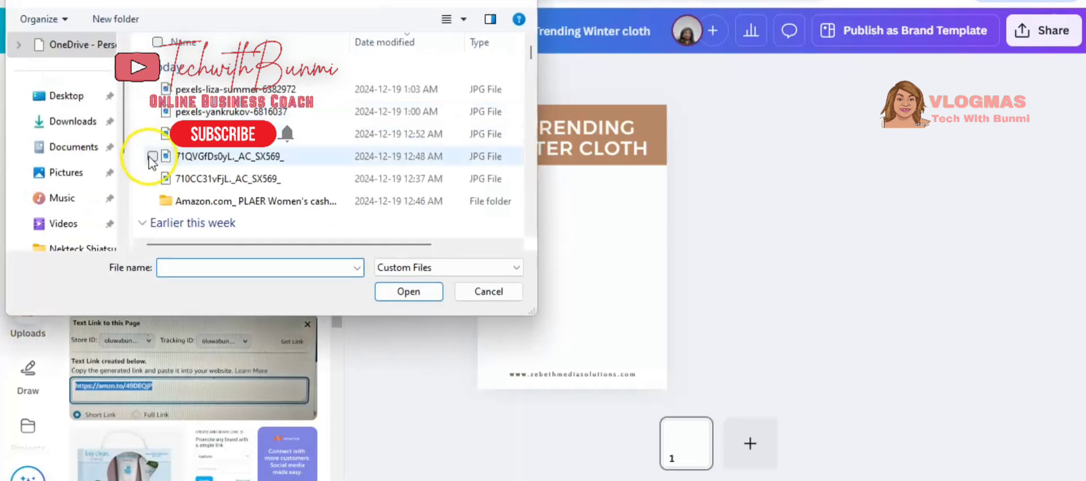
{"action": "left_click", "coordinate": [237, 133]}
{"action": "double_click", "coordinate": [238, 134]}
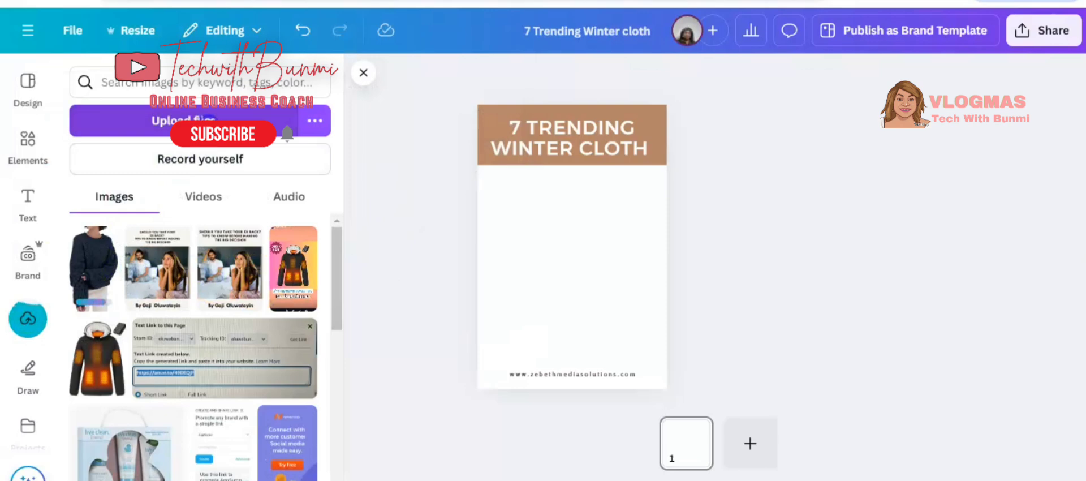
{"action": "left_click", "coordinate": [193, 120]}
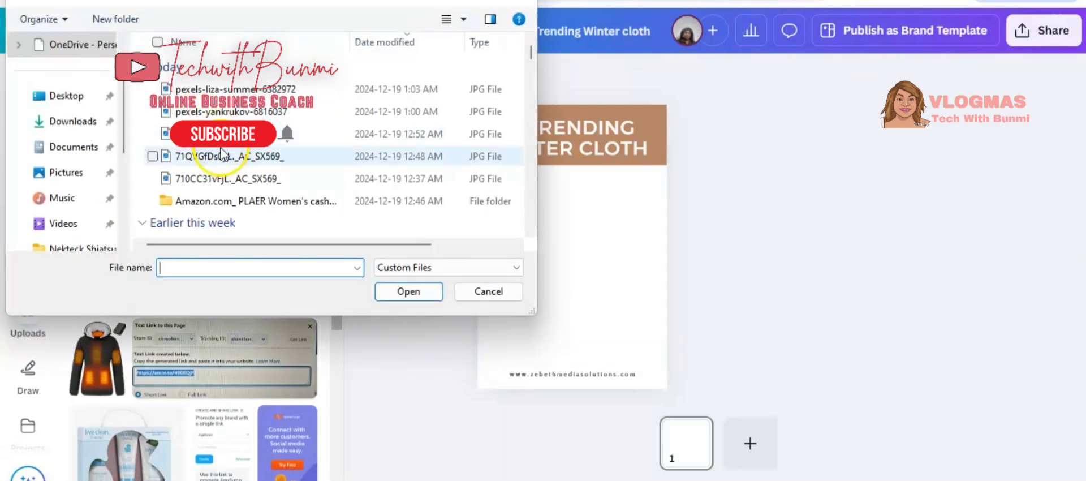
{"action": "double_click", "coordinate": [224, 164]}
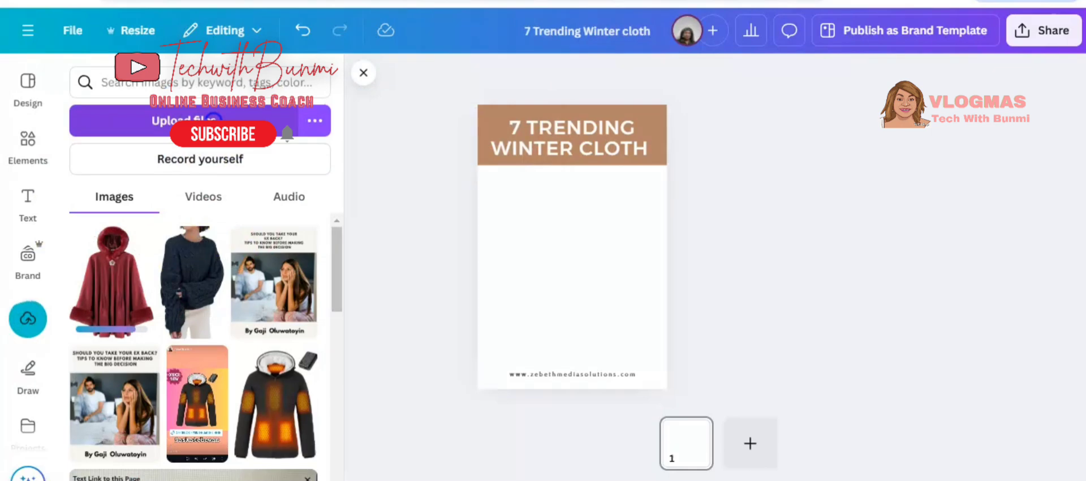
{"action": "left_click", "coordinate": [213, 118]}
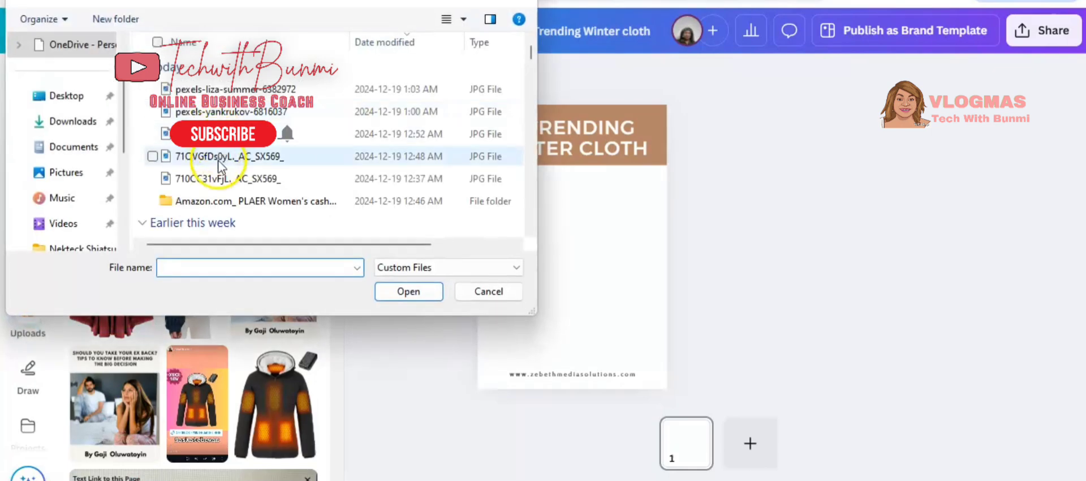
{"action": "double_click", "coordinate": [226, 179]}
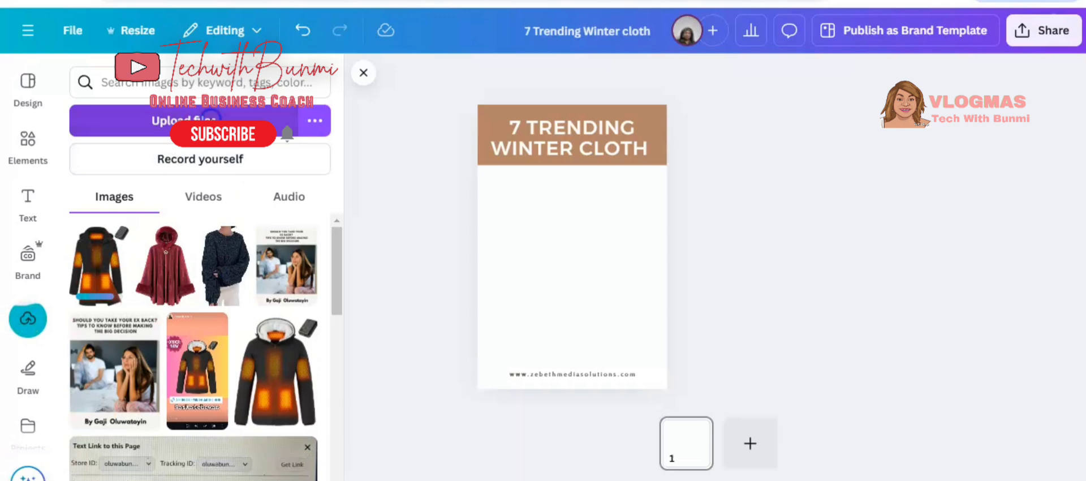
{"action": "left_click", "coordinate": [190, 121]}
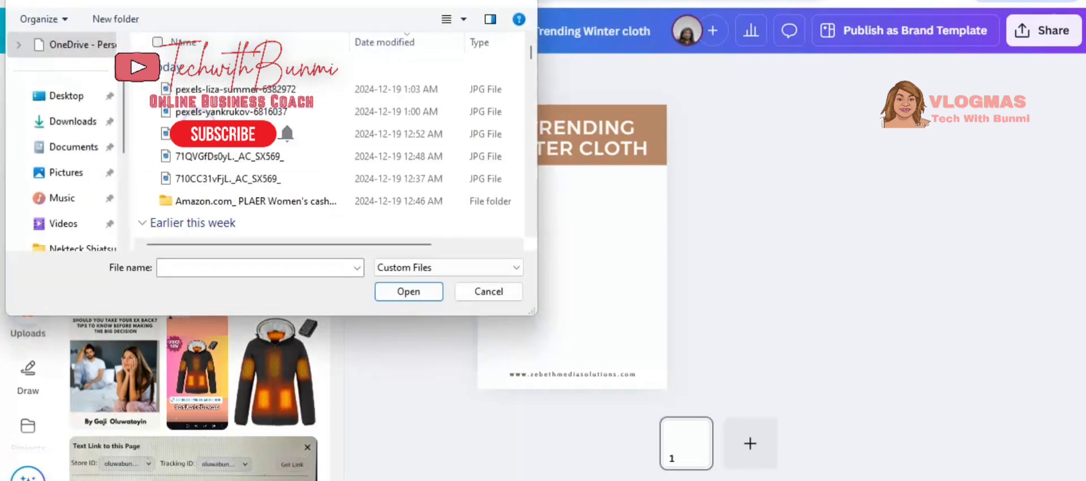
{"action": "double_click", "coordinate": [262, 205]}
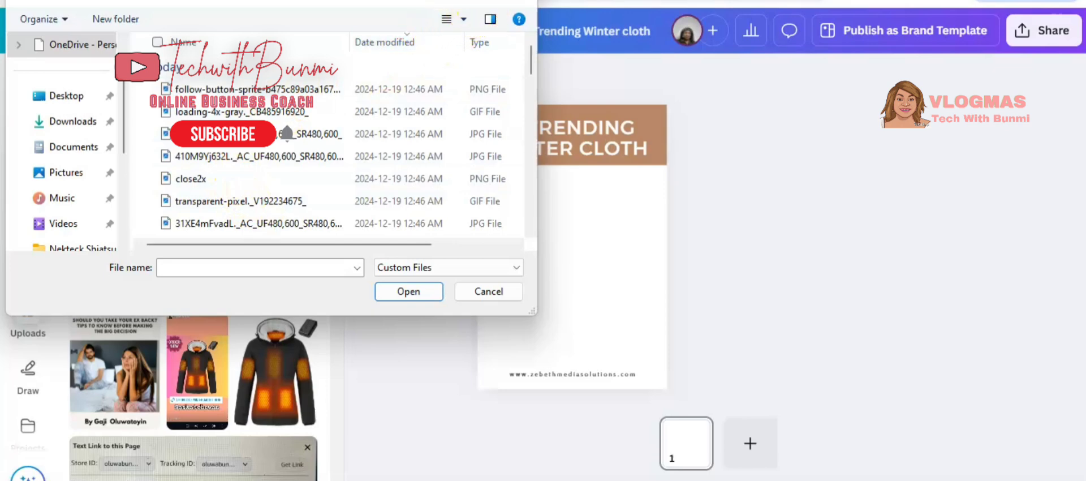
{"action": "key", "text": "Escape"}
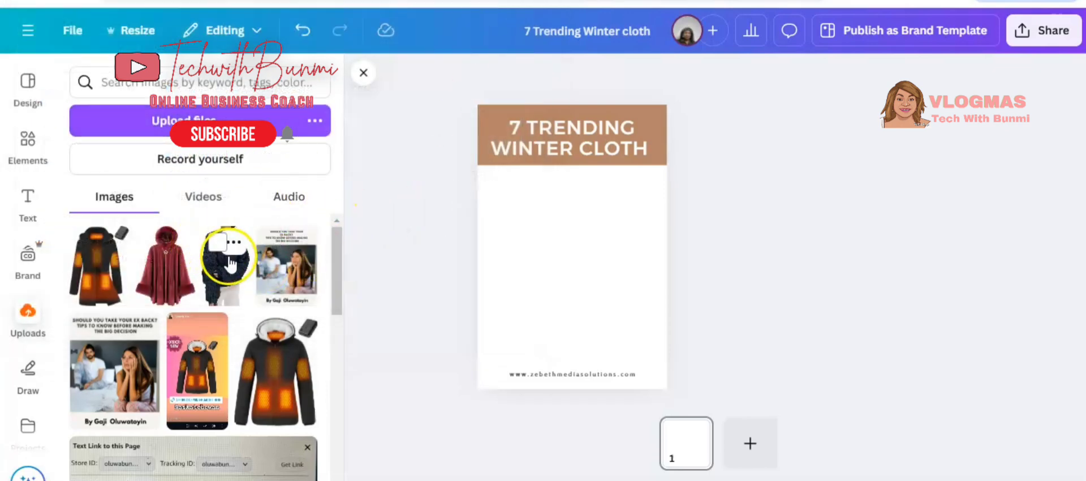
Place the sweater, red cape and heated coat images on the pin, enlarging the sweater and arranging them below the headline.
{"action": "left_click", "coordinate": [229, 260]}
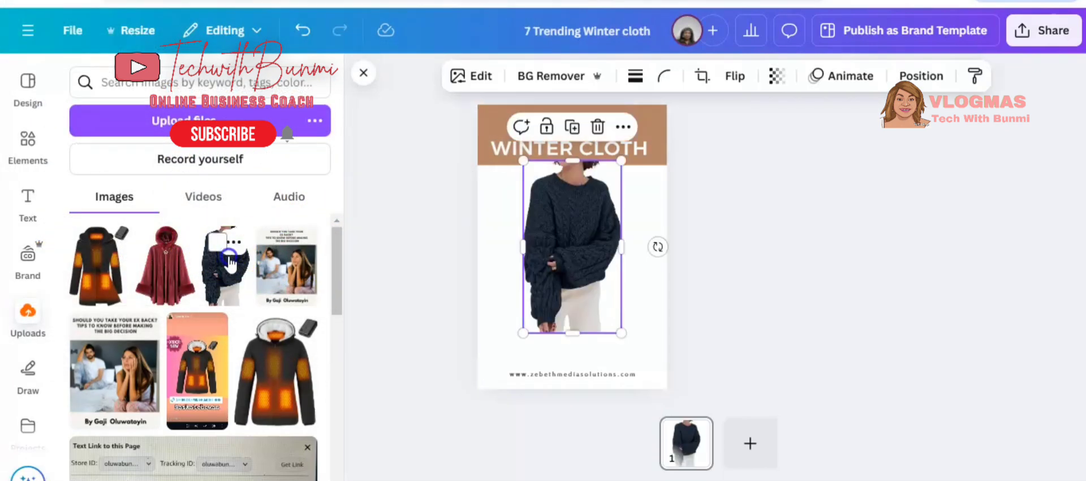
{"action": "left_click", "coordinate": [169, 275]}
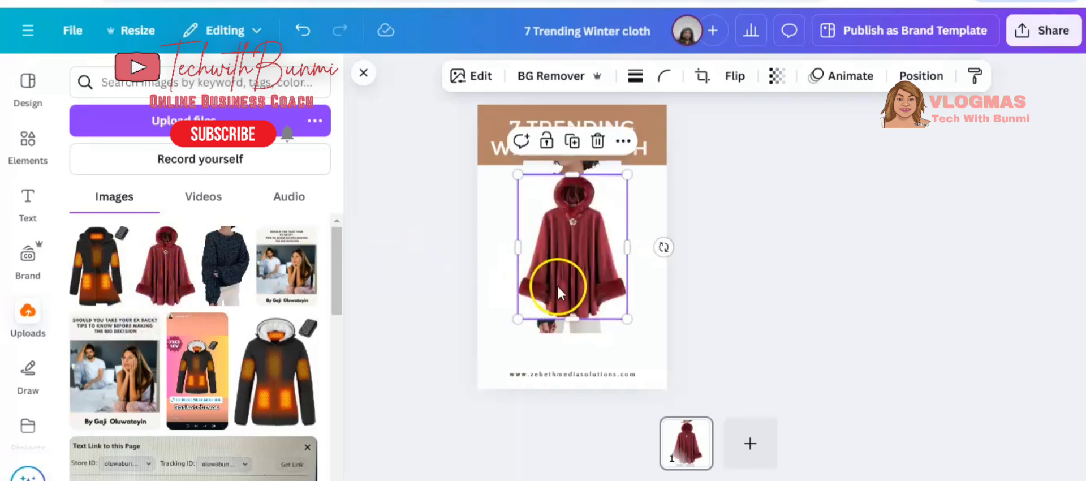
{"action": "left_click_drag", "start_coordinate": [558, 291], "coordinate": [530, 268]}
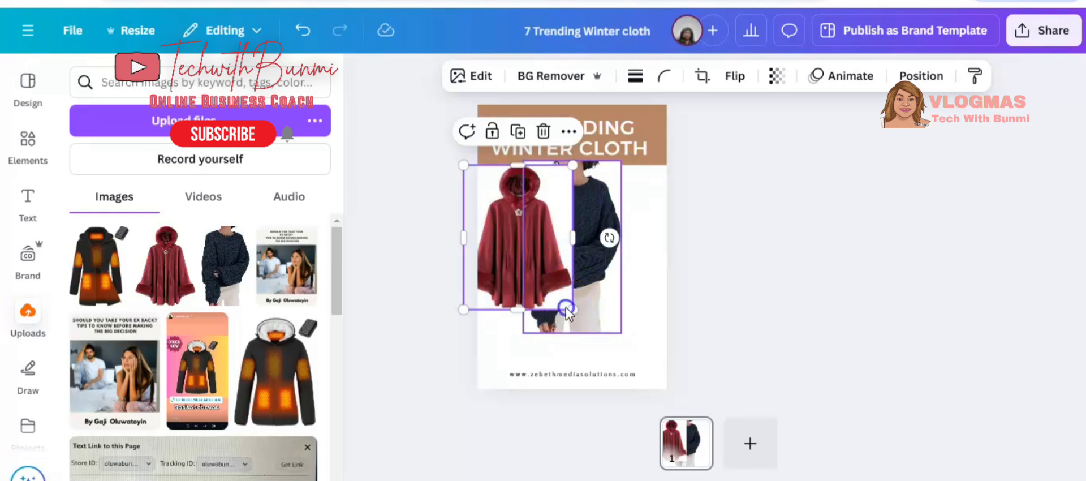
{"action": "left_click_drag", "start_coordinate": [572, 309], "coordinate": [611, 275]}
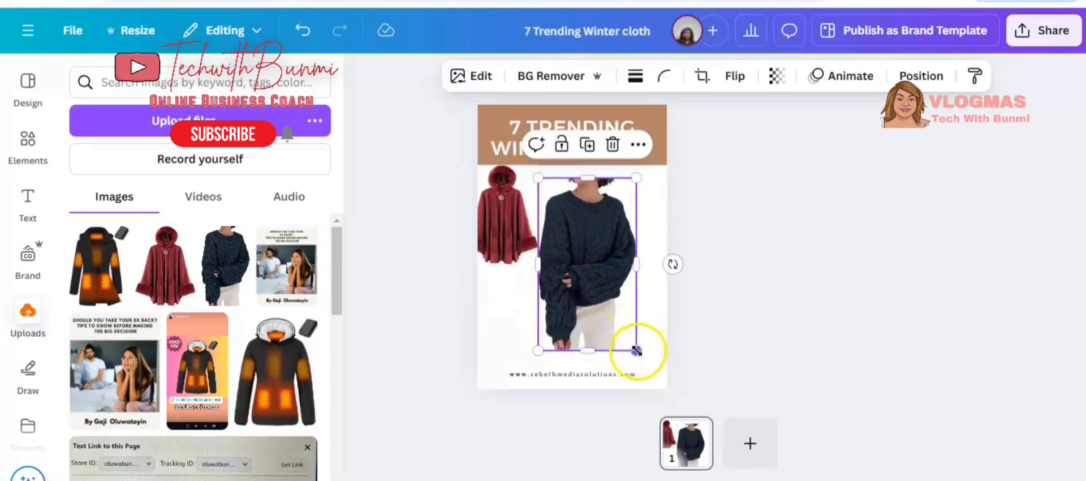
{"action": "left_click_drag", "start_coordinate": [637, 351], "coordinate": [644, 362]}
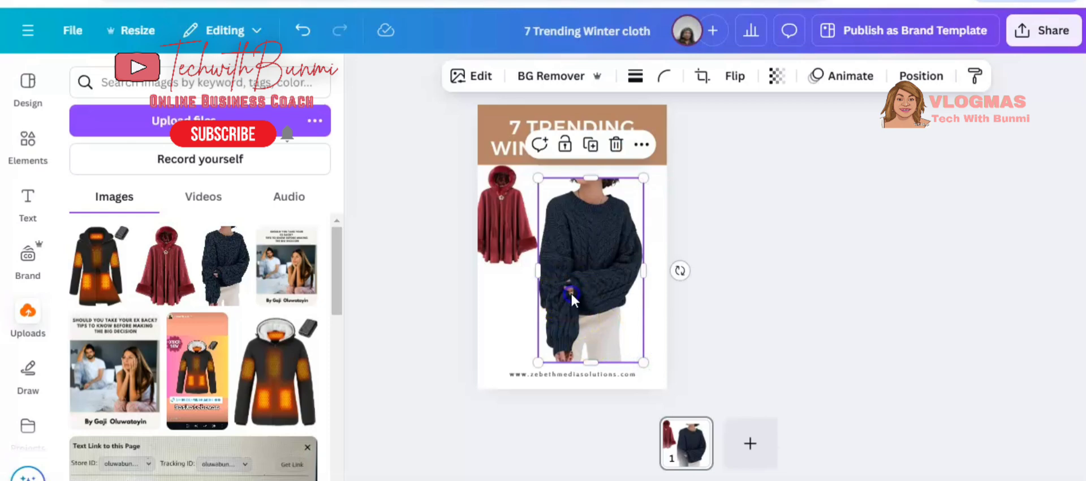
{"action": "left_click_drag", "start_coordinate": [563, 298], "coordinate": [593, 300]}
{"action": "left_click", "coordinate": [504, 213]}
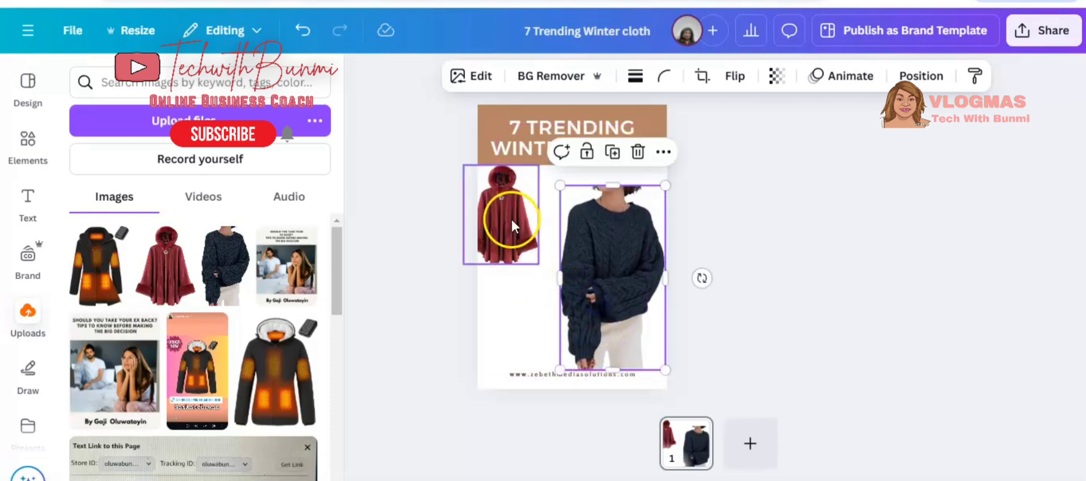
{"action": "left_click_drag", "start_coordinate": [504, 214], "coordinate": [526, 228]}
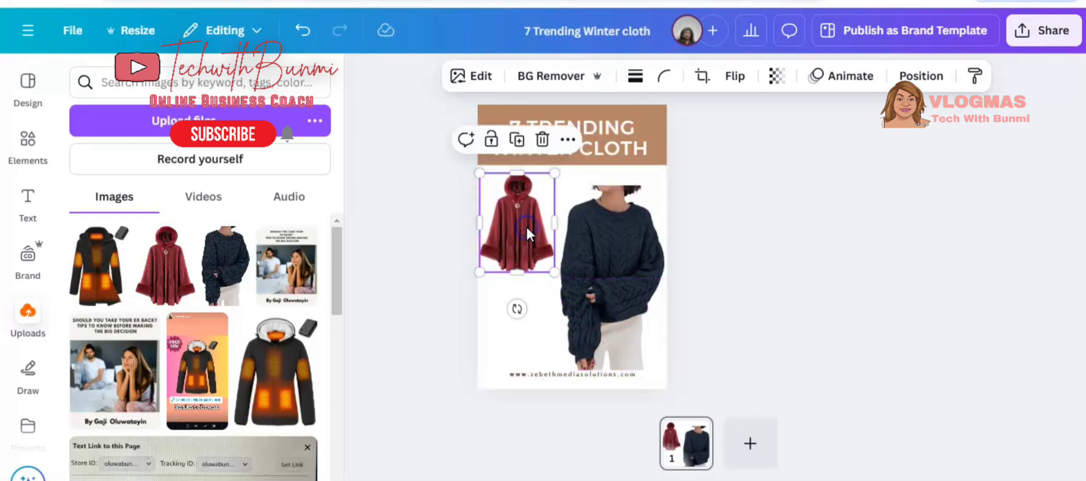
{"action": "left_click", "coordinate": [86, 283]}
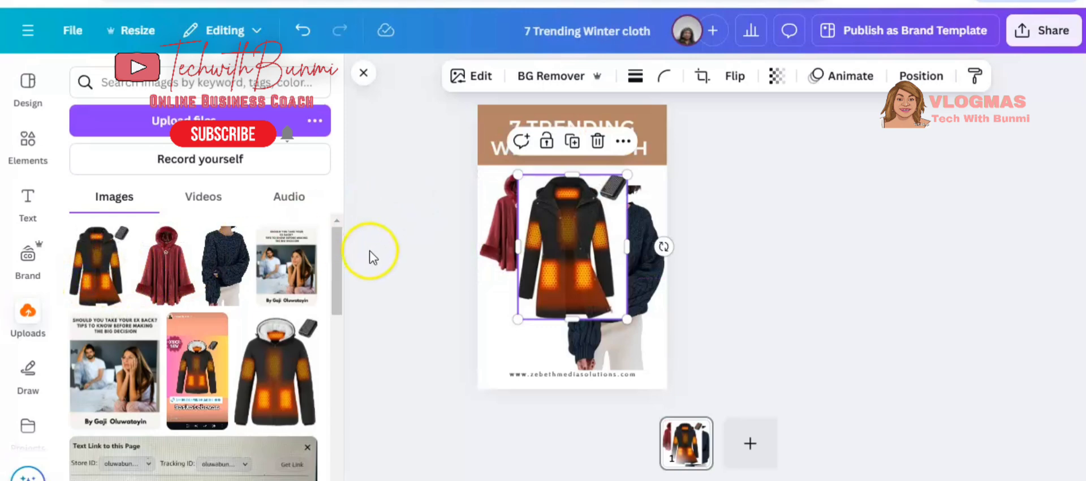
{"action": "left_click_drag", "start_coordinate": [538, 250], "coordinate": [508, 325]}
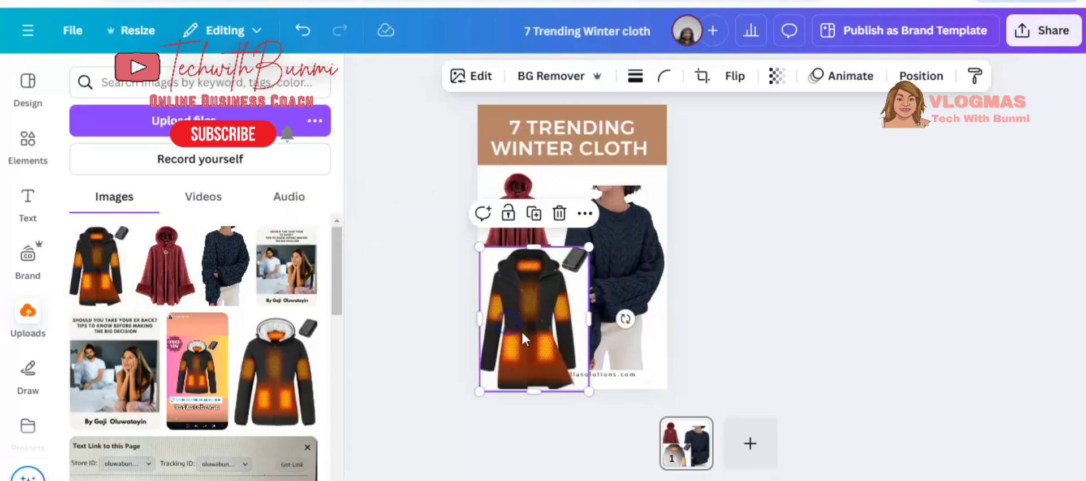
Shrink the heated coat image and move it beneath the red cape.
{"action": "left_click_drag", "start_coordinate": [586, 391], "coordinate": [554, 352]}
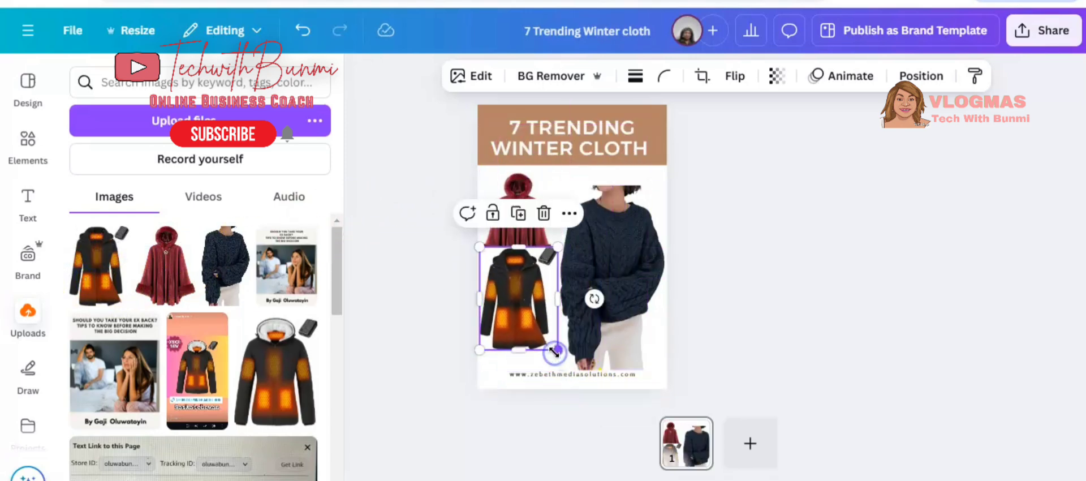
{"action": "left_click_drag", "start_coordinate": [537, 321], "coordinate": [541, 336]}
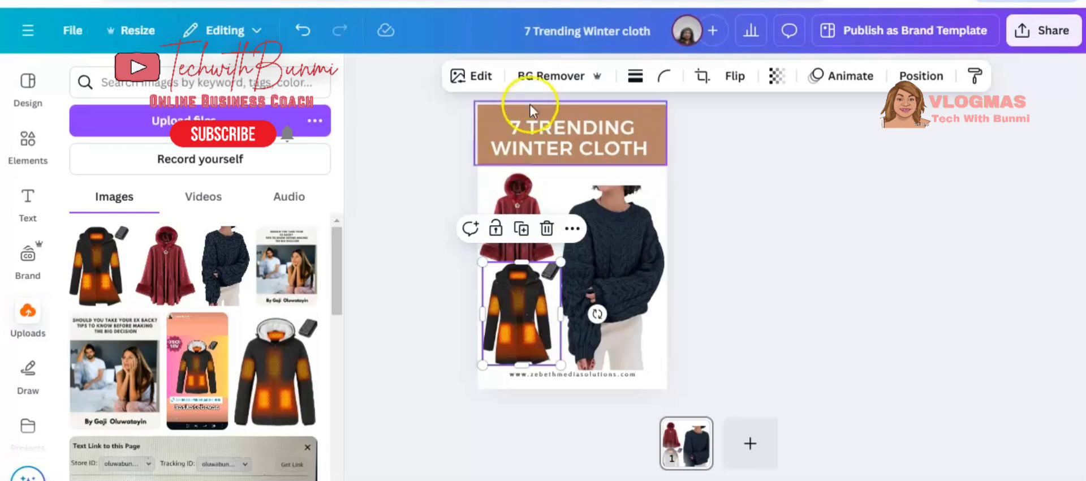
Remove the backgrounds from the heated coat, sweater and red cape images with BG Remover.
{"action": "left_click", "coordinate": [557, 75]}
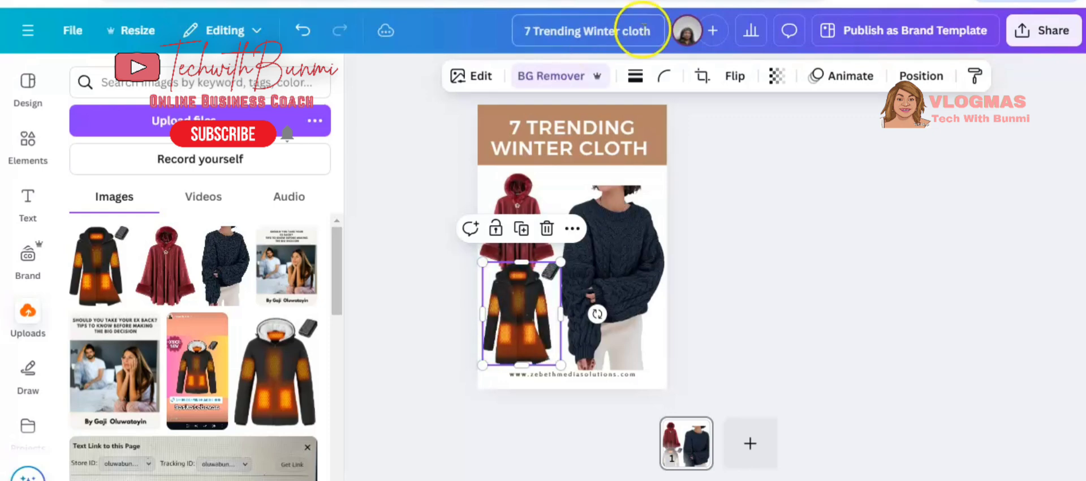
{"action": "left_click", "coordinate": [628, 243]}
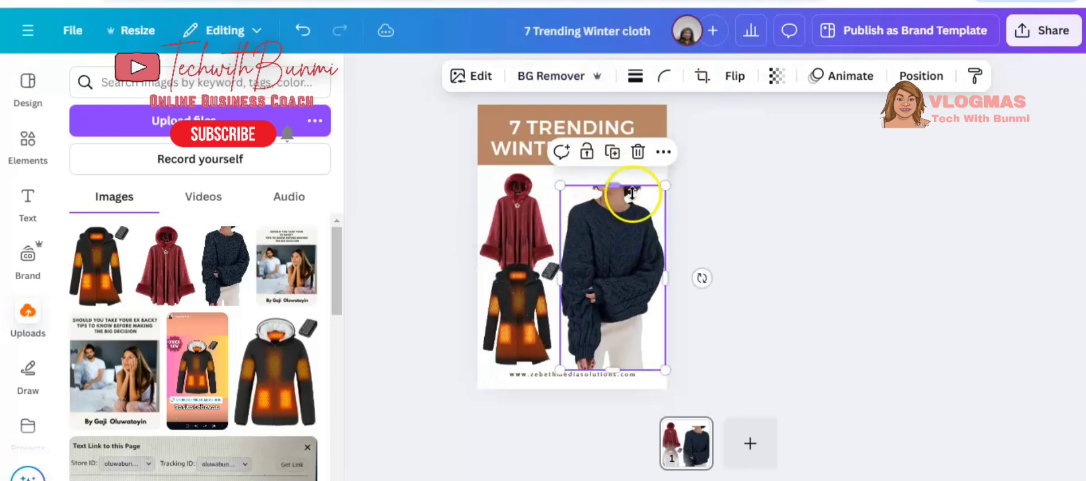
{"action": "left_click", "coordinate": [556, 79]}
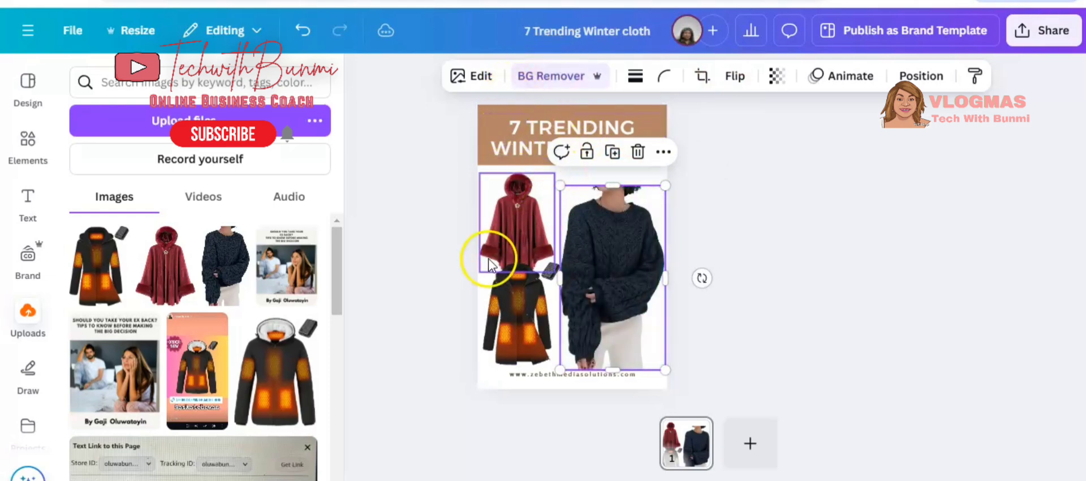
{"action": "left_click", "coordinate": [509, 226]}
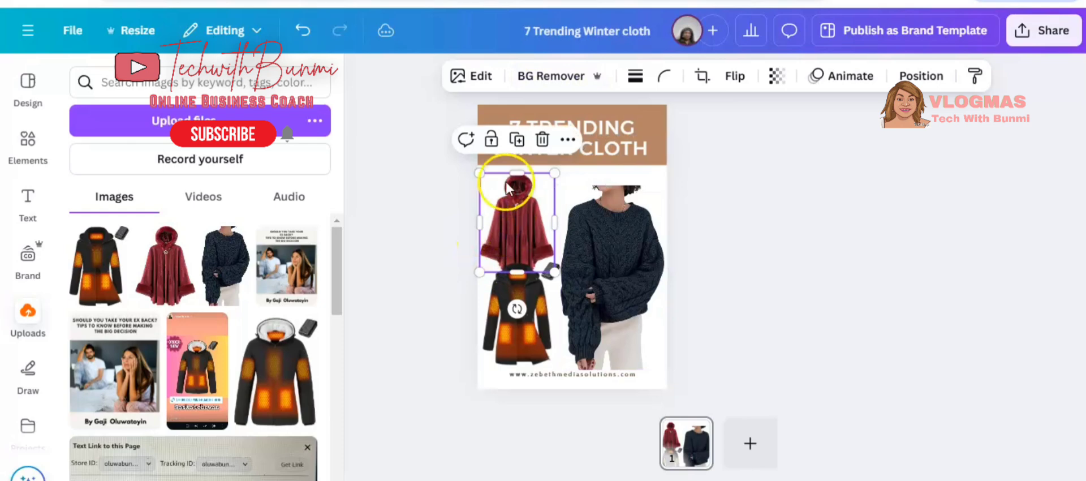
{"action": "left_click", "coordinate": [549, 75]}
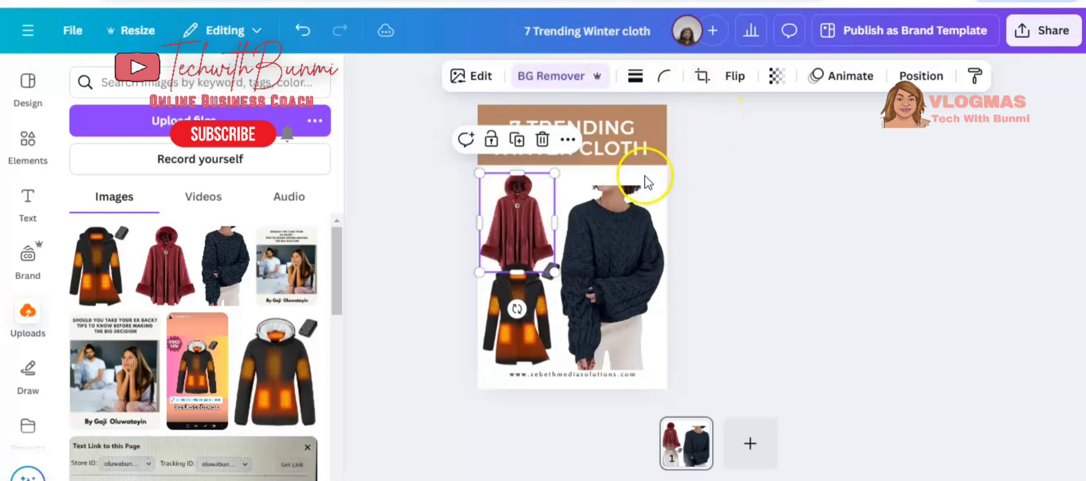
Change the pin's background colour to the light pink brand colour.
{"action": "left_click", "coordinate": [662, 173]}
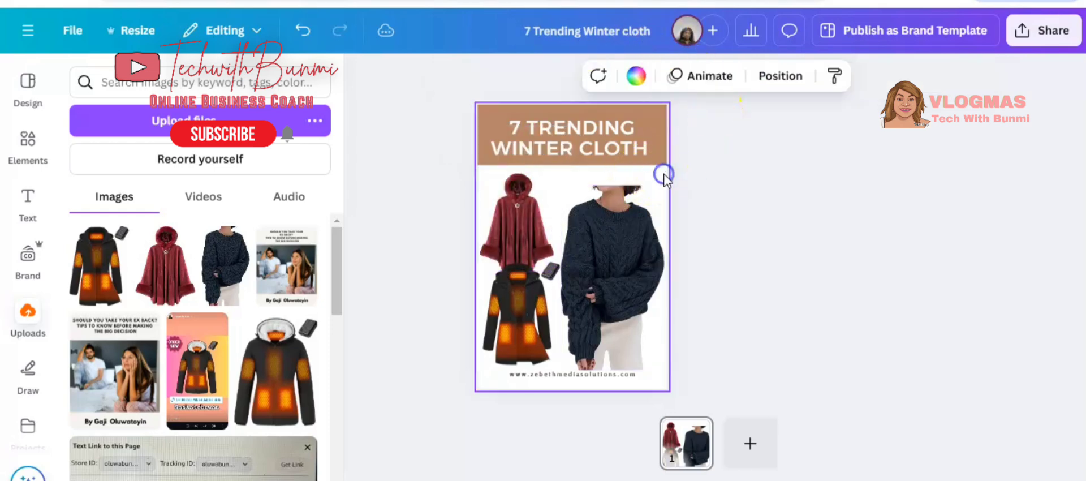
{"action": "left_click", "coordinate": [648, 82]}
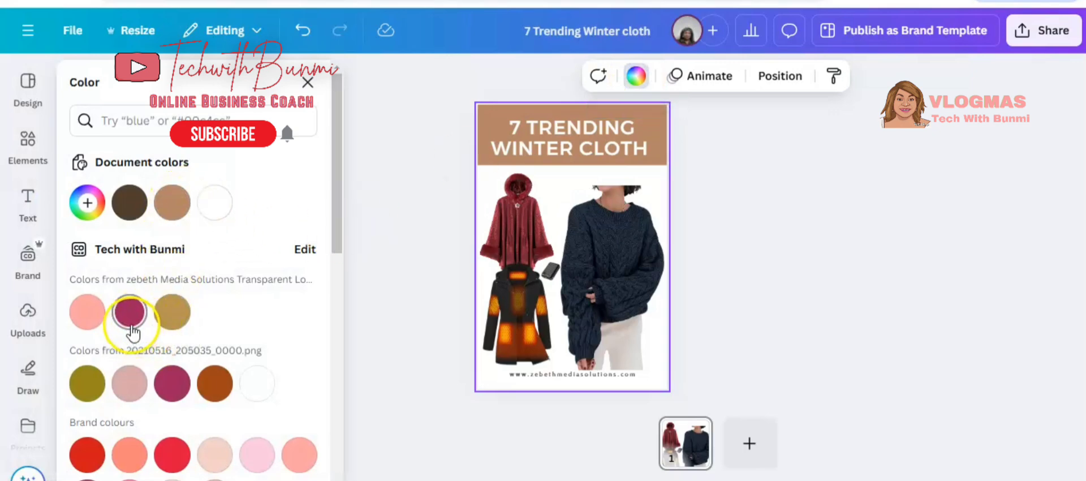
{"action": "left_click", "coordinate": [88, 317]}
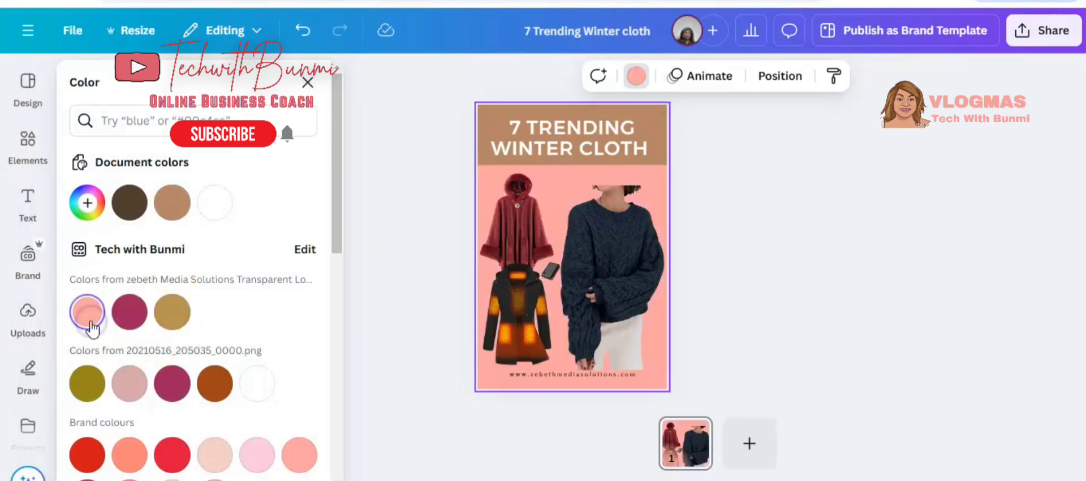
Move the sweater image up, stretch its lower edge, and nudge the heated coat image.
{"action": "left_click_drag", "start_coordinate": [606, 332], "coordinate": [610, 312]}
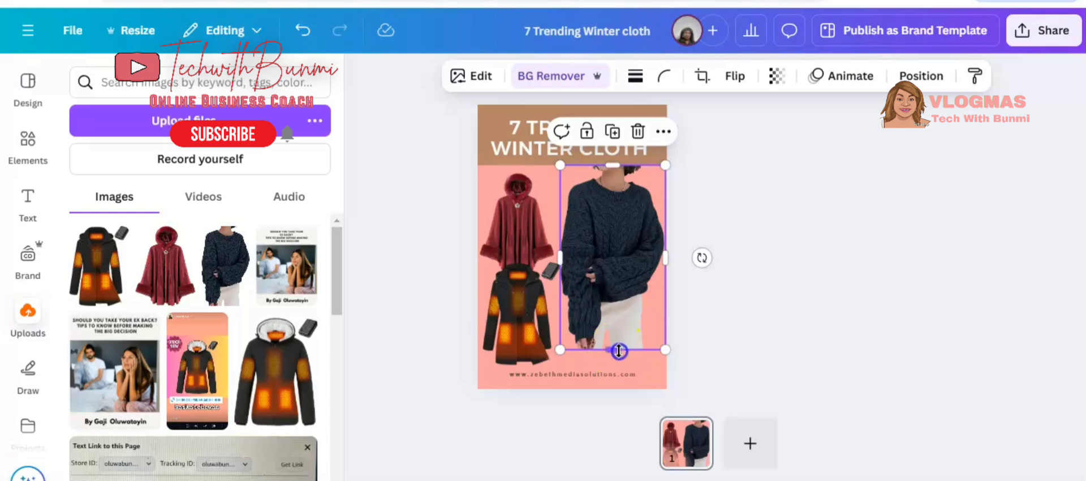
{"action": "left_click_drag", "start_coordinate": [618, 351], "coordinate": [620, 368]}
{"action": "left_click", "coordinate": [824, 296]}
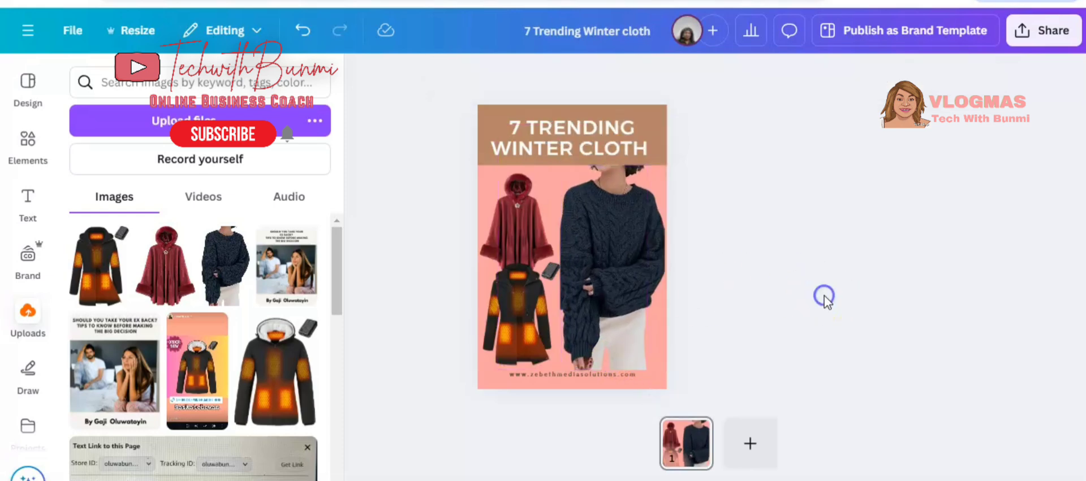
{"action": "left_click", "coordinate": [517, 309]}
{"action": "left_click_drag", "start_coordinate": [516, 310], "coordinate": [517, 312]}
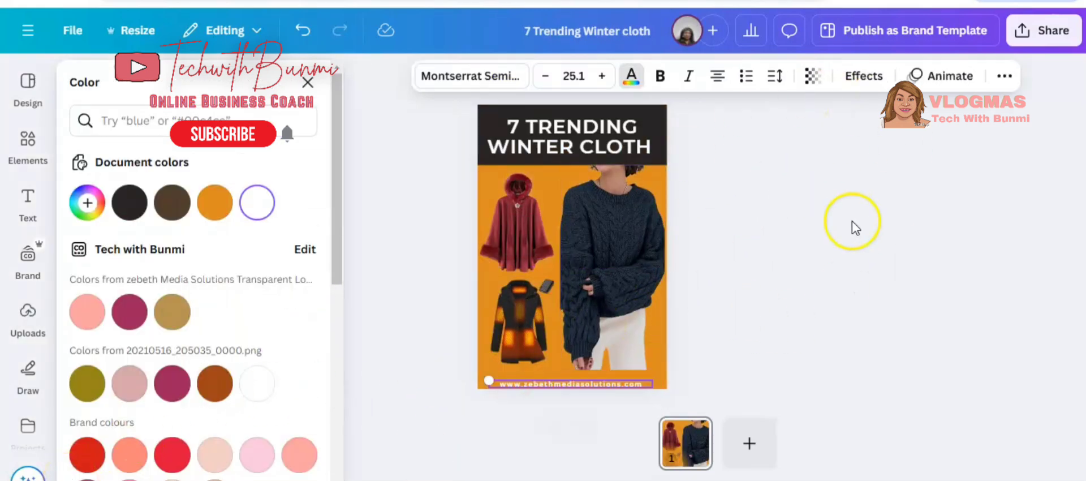
Download the design as a PNG with the size scaled to 3.125.
{"action": "left_click", "coordinate": [1050, 30]}
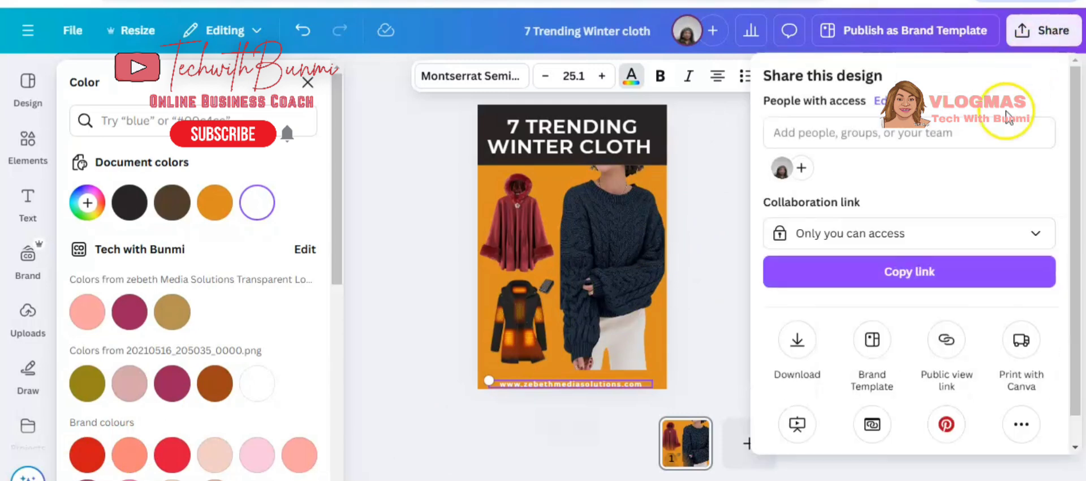
{"action": "left_click", "coordinate": [797, 346]}
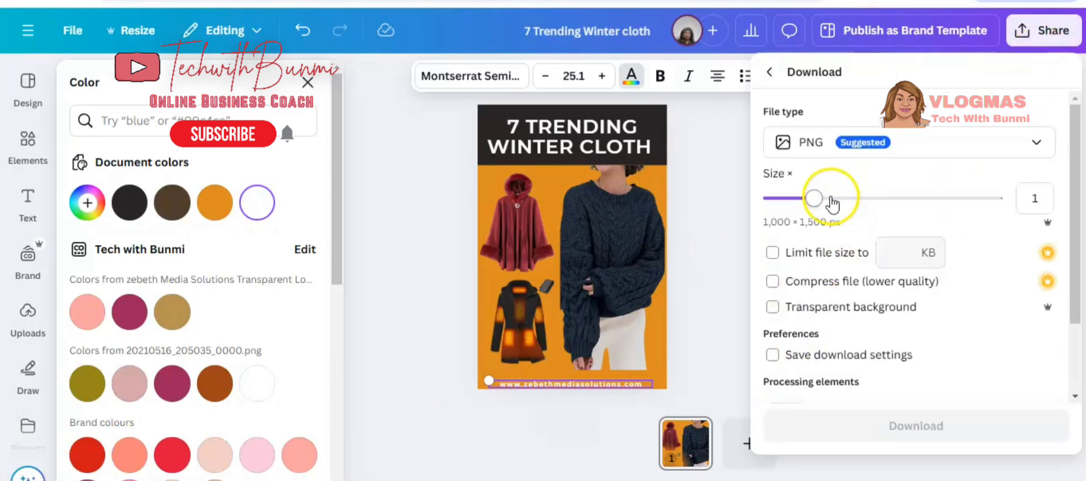
{"action": "left_click_drag", "start_coordinate": [817, 198], "coordinate": [1050, 195]}
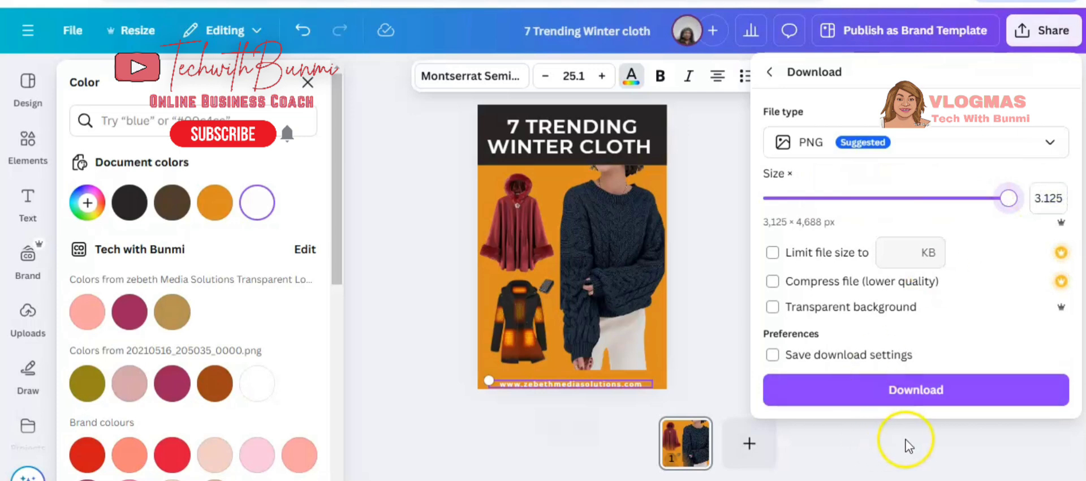
{"action": "left_click", "coordinate": [929, 390]}
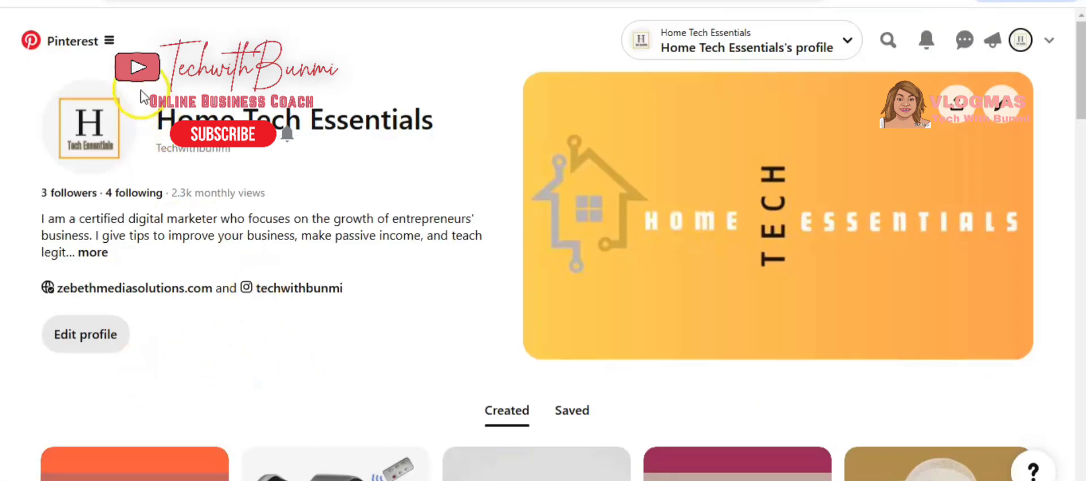
On Pinterest, start creating an organic pin and upload the '7 Trending Winter cloth' image.
{"action": "left_click", "coordinate": [110, 43]}
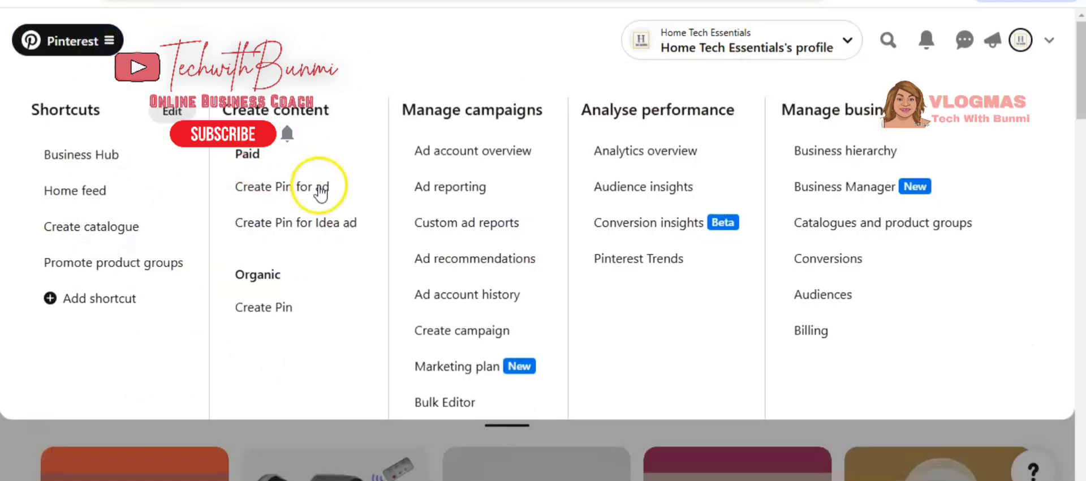
{"action": "left_click", "coordinate": [279, 309]}
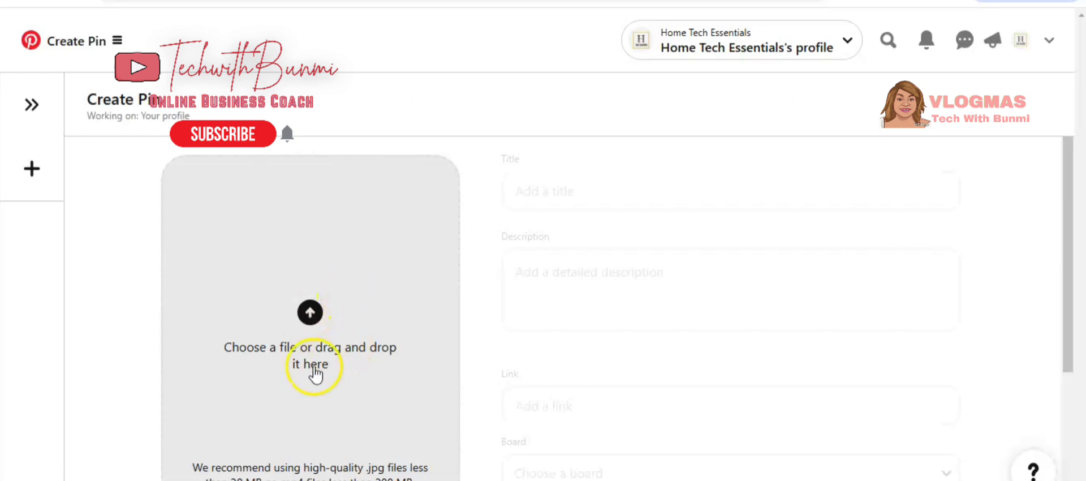
{"action": "left_click", "coordinate": [313, 320]}
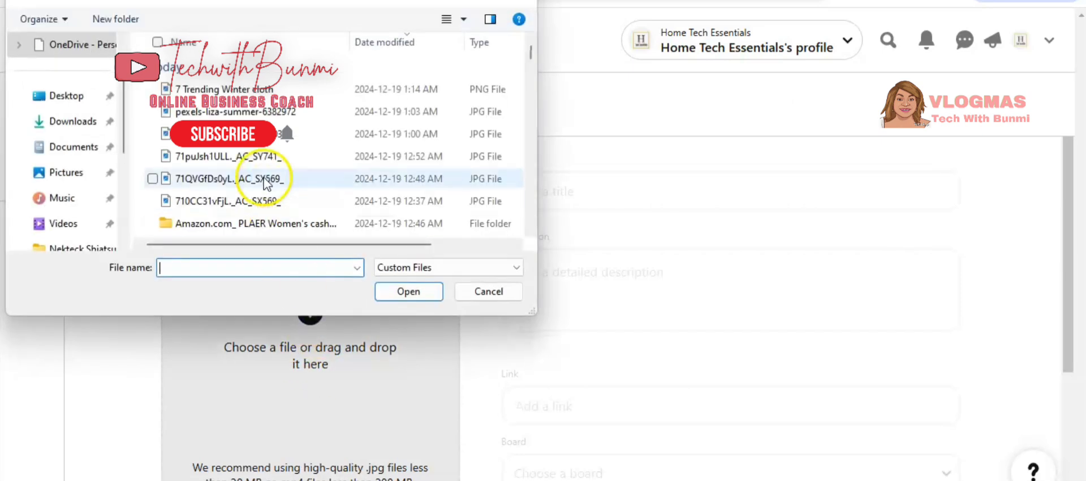
{"action": "double_click", "coordinate": [250, 89]}
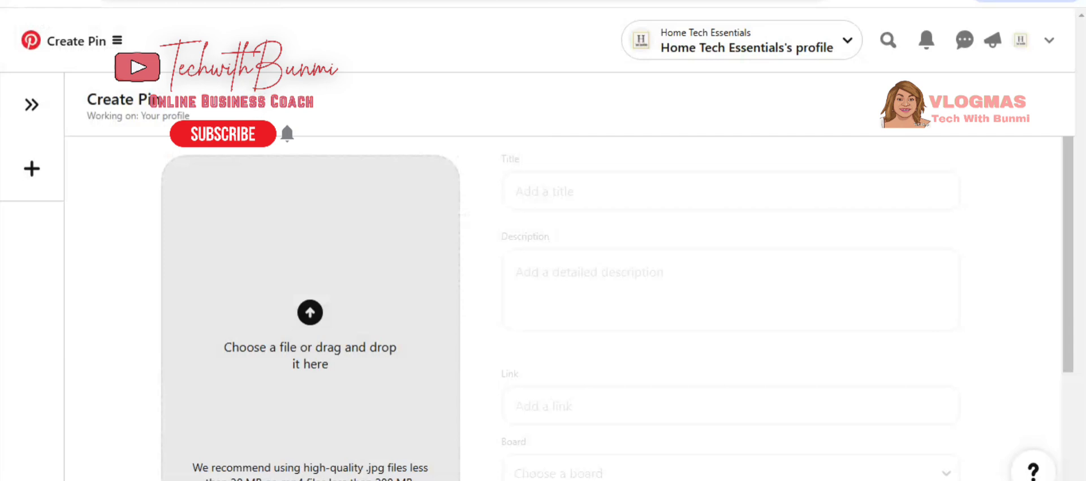
Enter the pin title 'Cold Winter Outfits.' and copy it.
{"action": "left_click", "coordinate": [553, 189]}
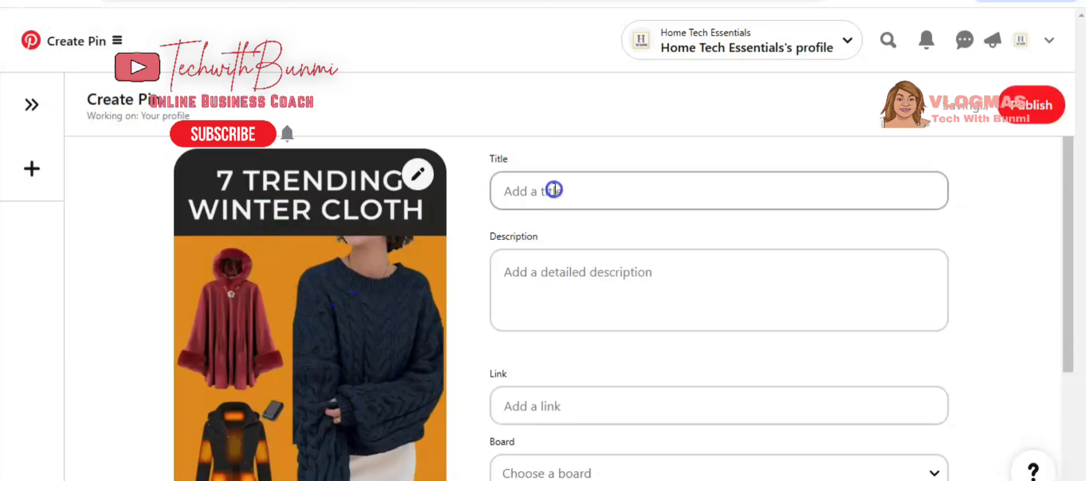
{"action": "left_click", "coordinate": [527, 190]}
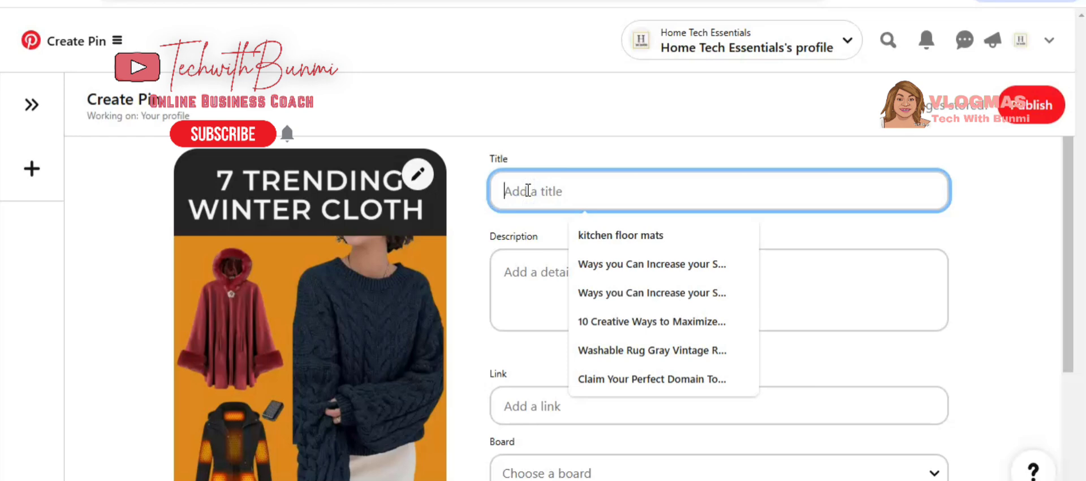
{"action": "type", "text": "Cold Winter Outfits."}
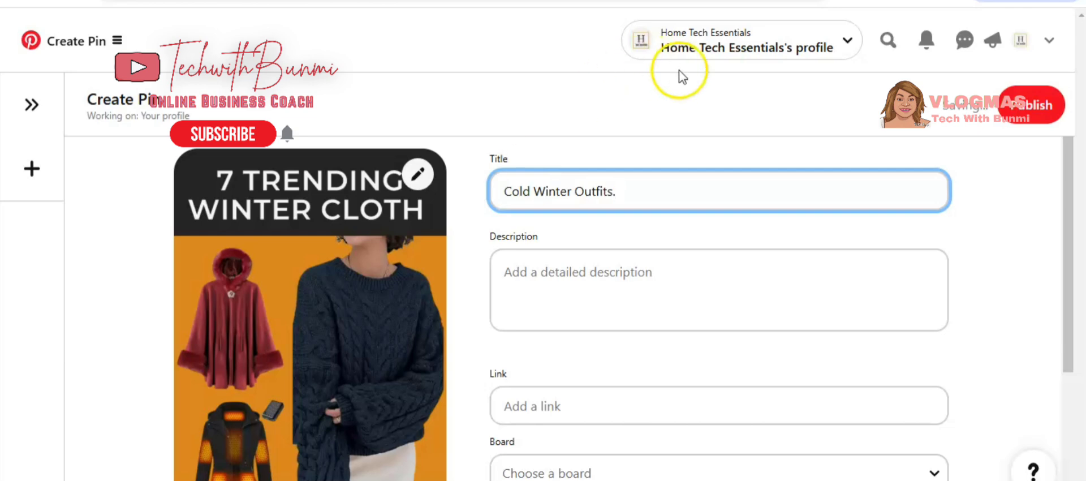
{"action": "triple_click", "coordinate": [588, 182]}
{"action": "right_click", "coordinate": [604, 183]}
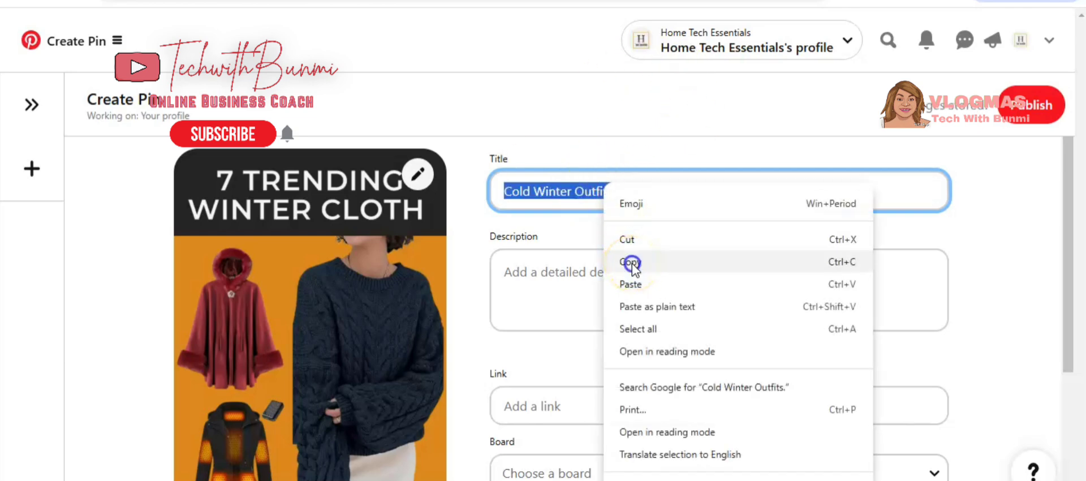
{"action": "left_click", "coordinate": [630, 262]}
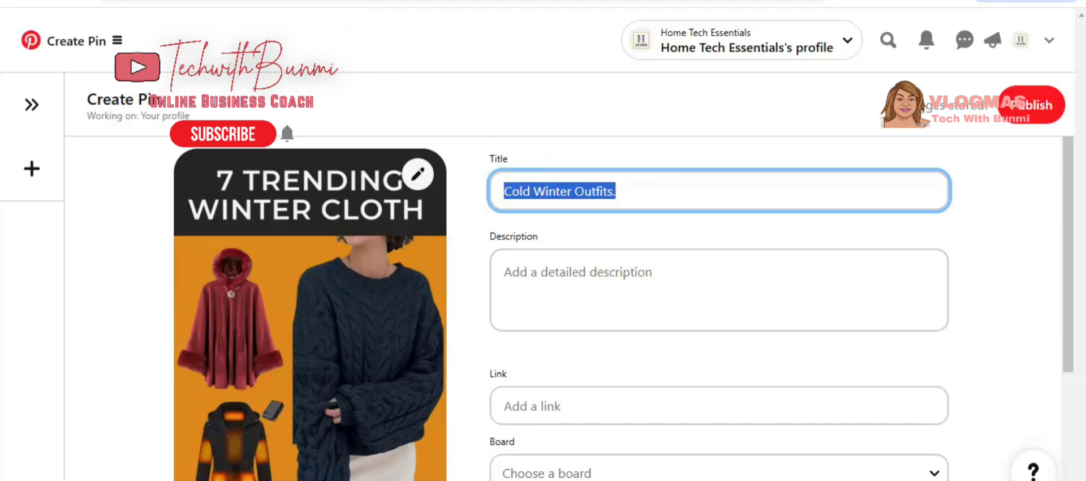
Switch to ChatGPT and write a prompt 'generate a description for' followed by the pasted pin title.
{"action": "left_click", "coordinate": [532, 2]}
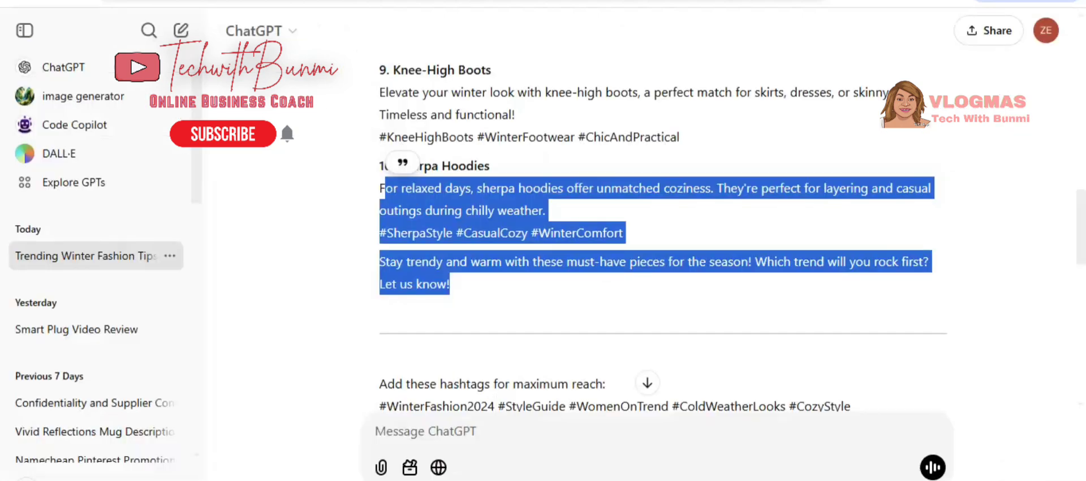
{"action": "left_click", "coordinate": [1059, 382]}
{"action": "scroll", "coordinate": [662, 227], "scroll_direction": "down", "scroll_amount": 15}
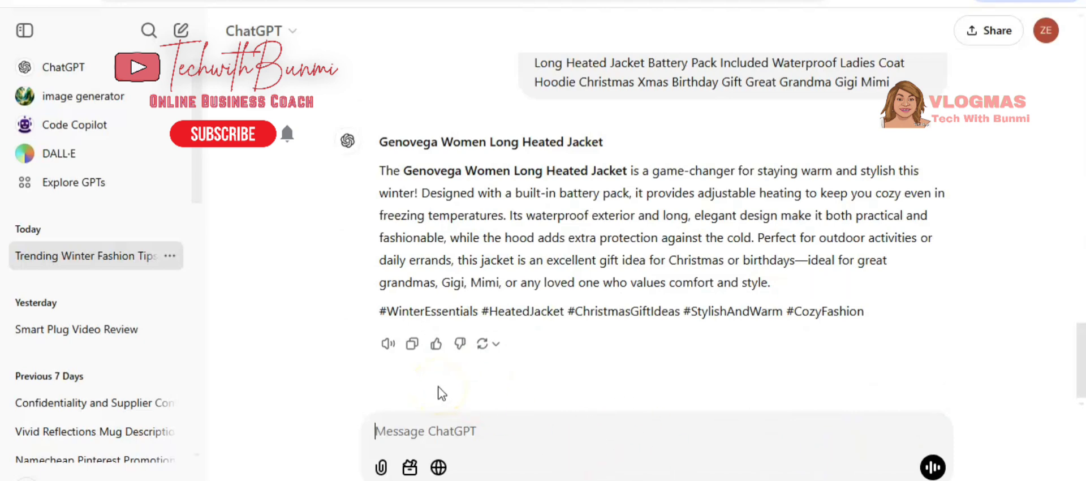
{"action": "type", "text": "gen"}
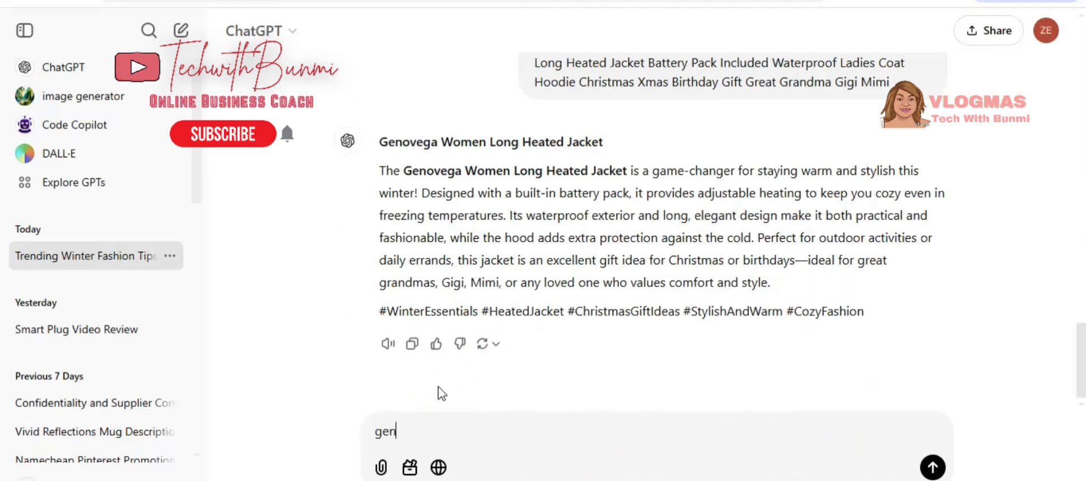
{"action": "type", "text": "erate a descrip"}
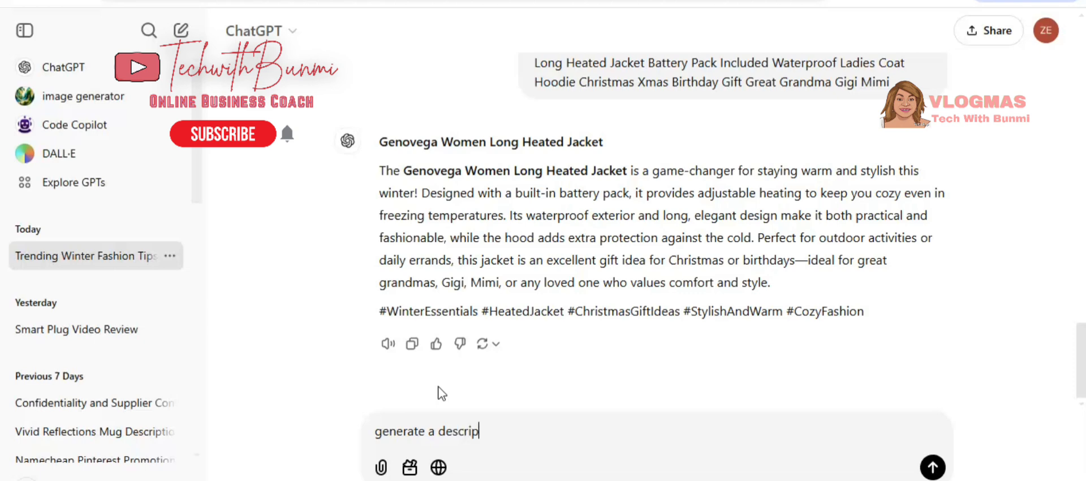
{"action": "type", "text": "tion for"}
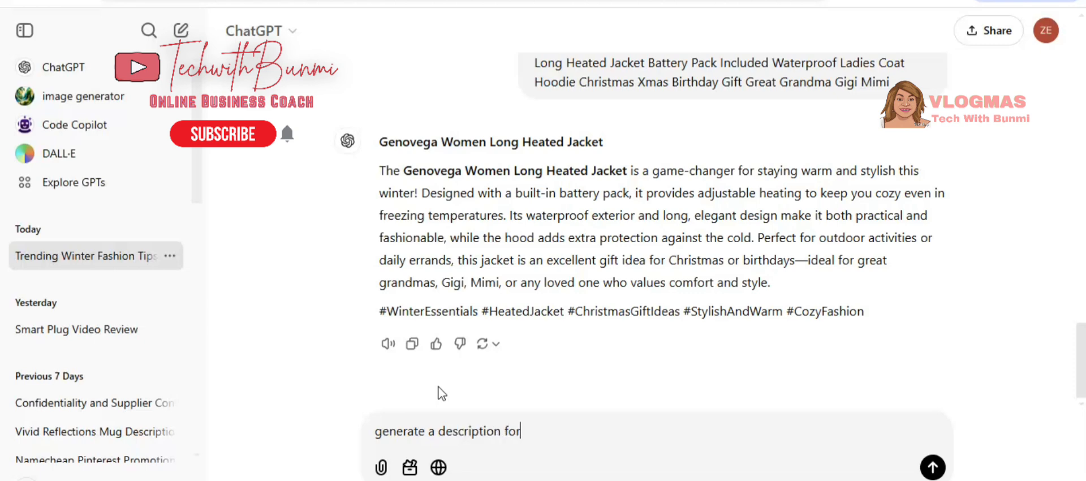
{"action": "right_click", "coordinate": [536, 433]}
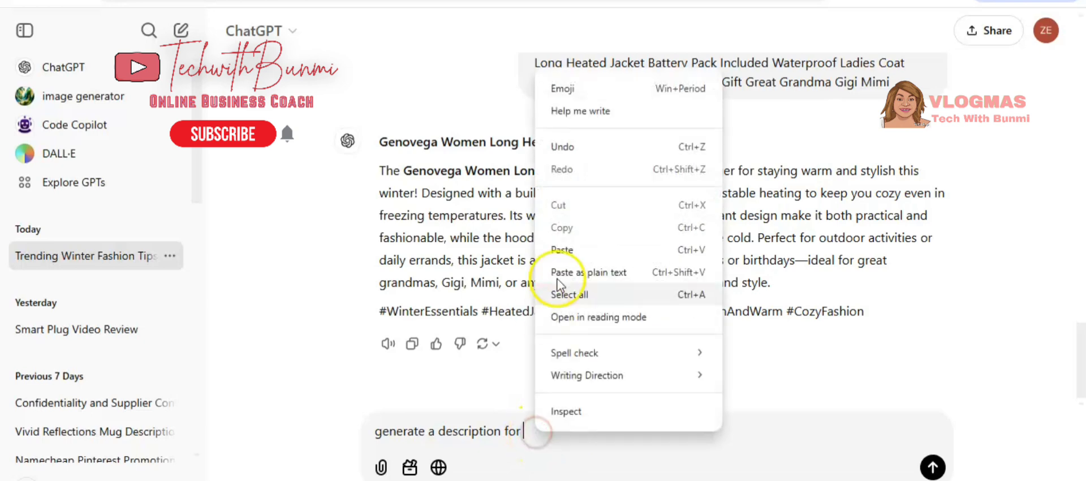
{"action": "left_click", "coordinate": [563, 249]}
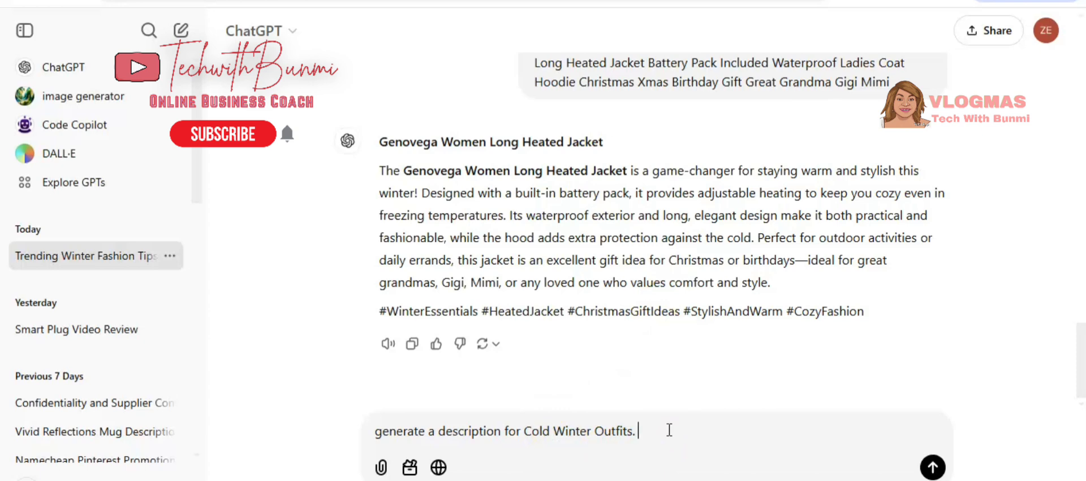
Extend the prompt with 'add hashtags and make the write up a sales write for my pinterest pin' and send it.
{"action": "type", "text": "add hashtags and "}
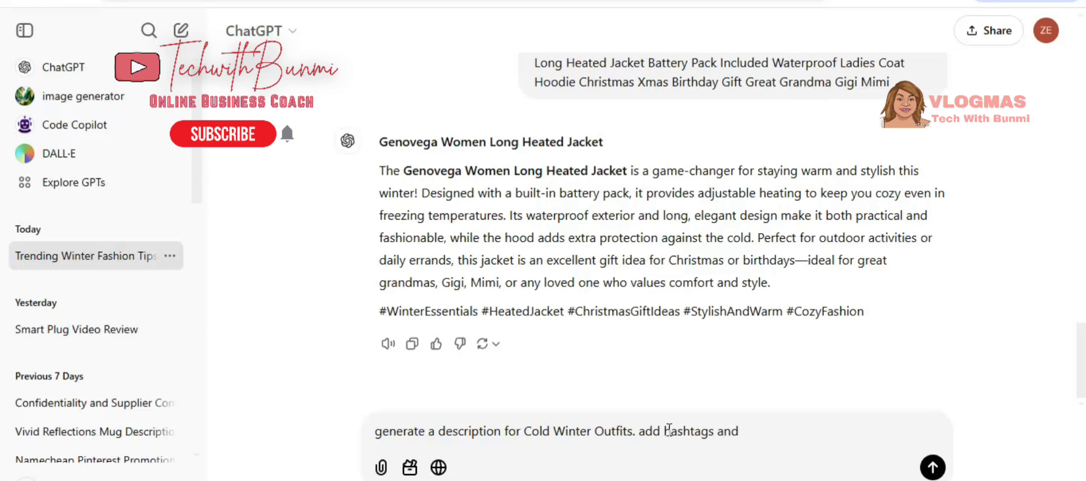
{"action": "type", "text": "make the wr"}
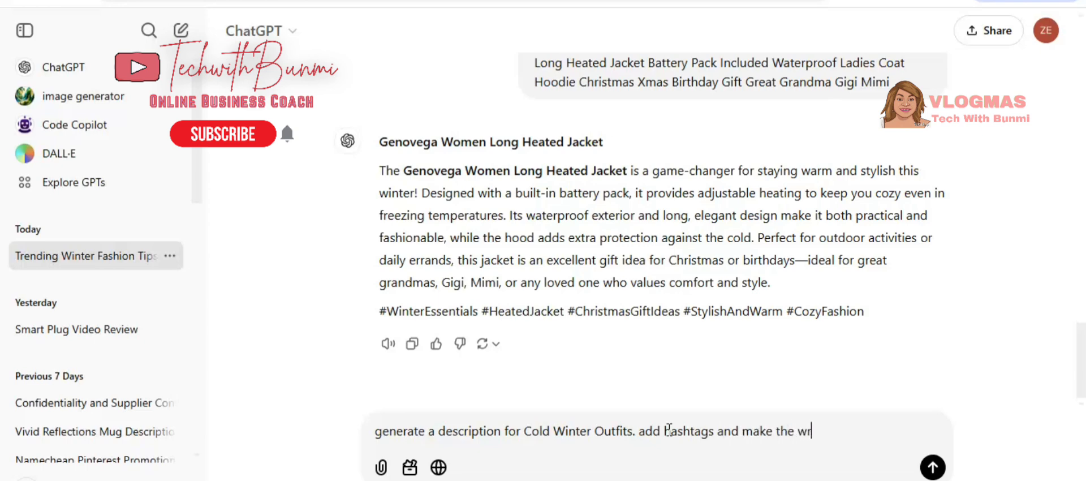
{"action": "type", "text": "ite up a sales "}
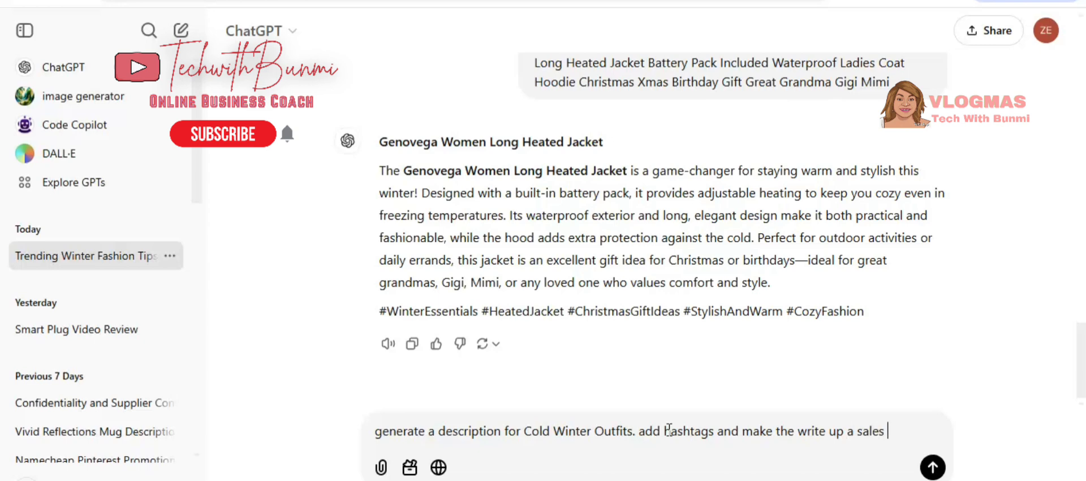
{"action": "type", "text": "write f"}
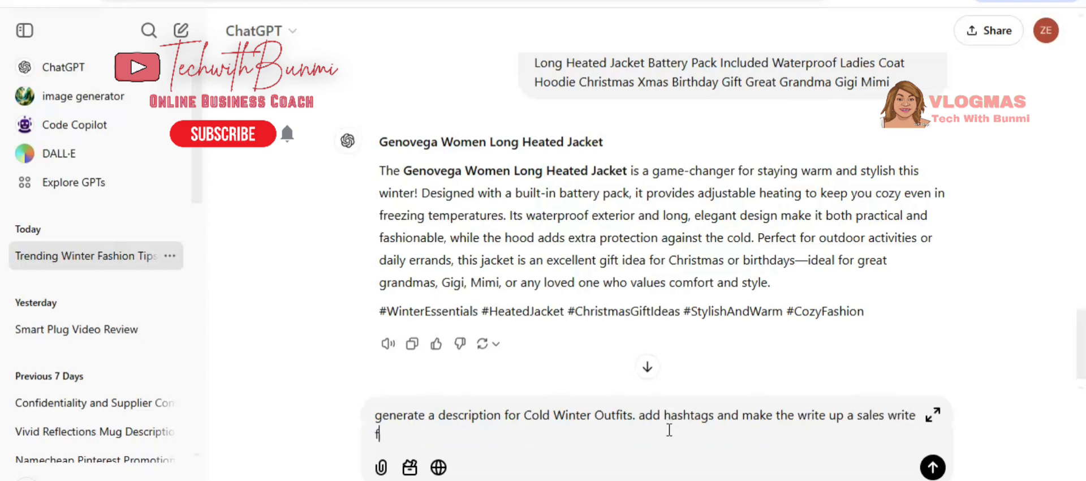
{"action": "type", "text": "or my pintere"}
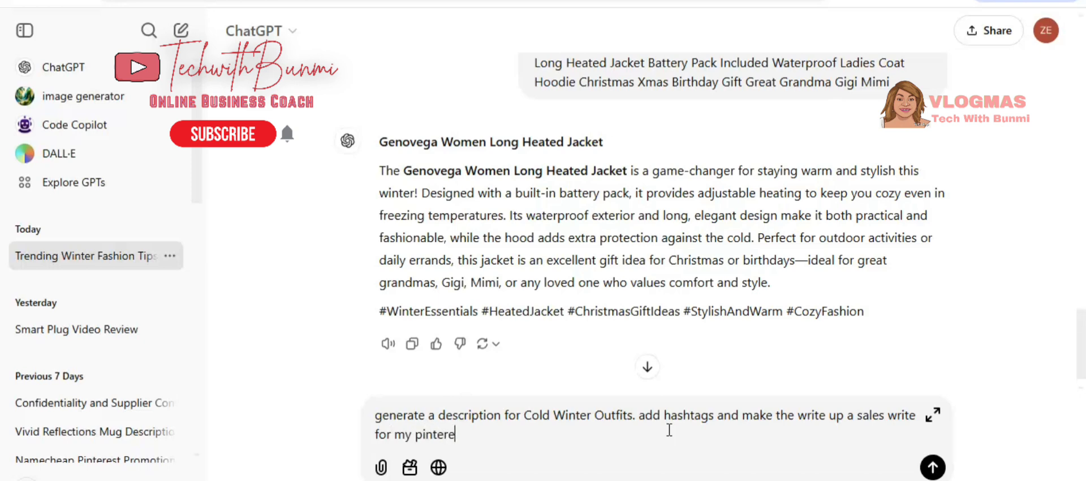
{"action": "type", "text": "st pin"}
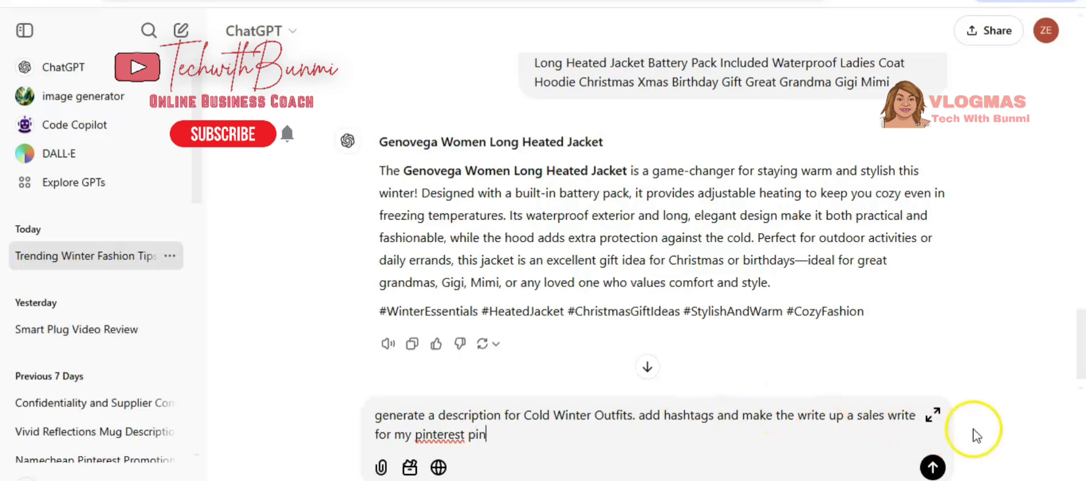
{"action": "left_click", "coordinate": [933, 467]}
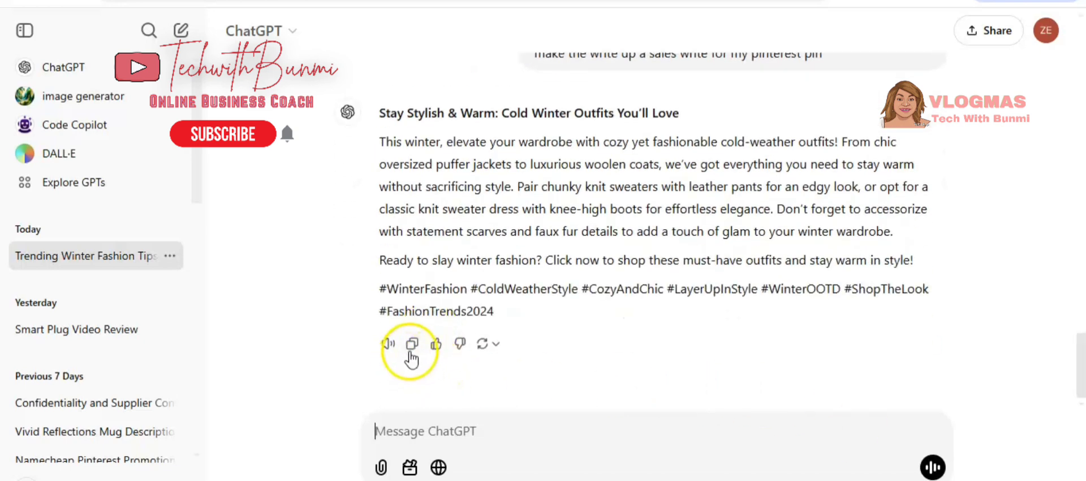
Copy ChatGPT's generated sales description and paste it into the pin's Description field.
{"action": "left_click", "coordinate": [412, 344]}
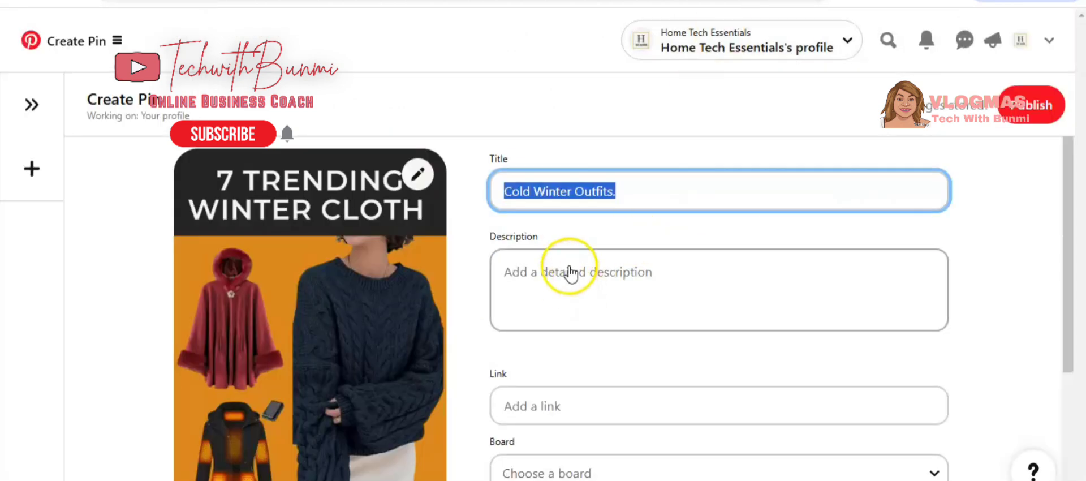
{"action": "left_click", "coordinate": [570, 274]}
{"action": "right_click", "coordinate": [546, 264]}
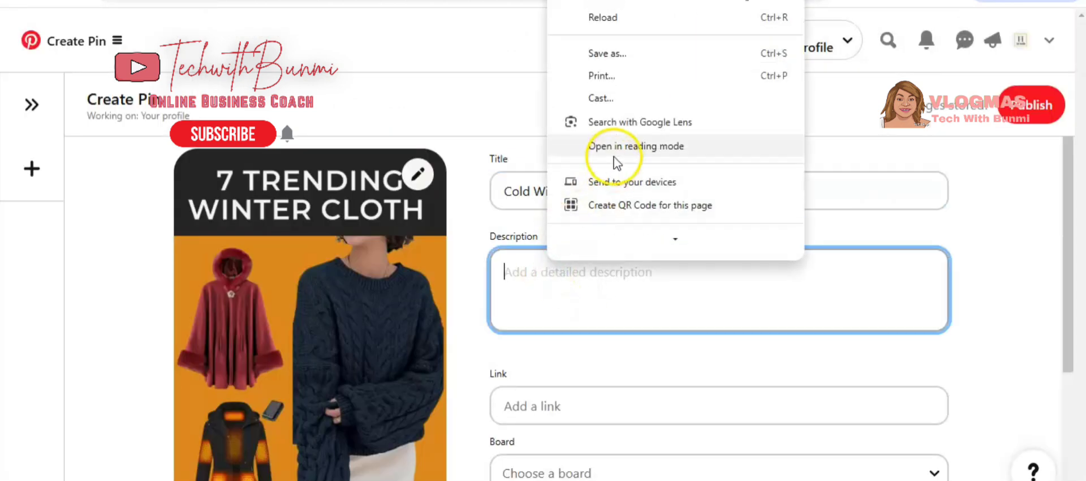
{"action": "left_click", "coordinate": [538, 250]}
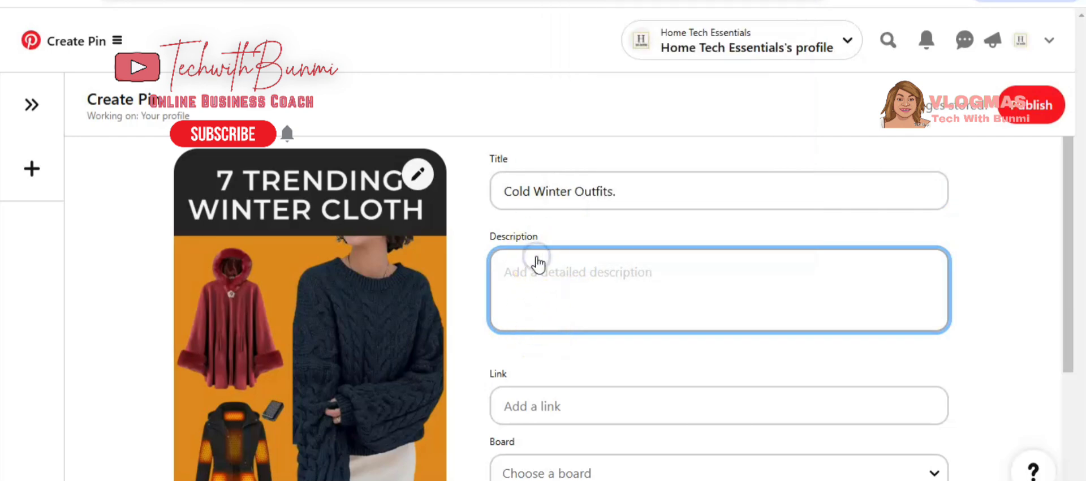
{"action": "right_click", "coordinate": [509, 266]}
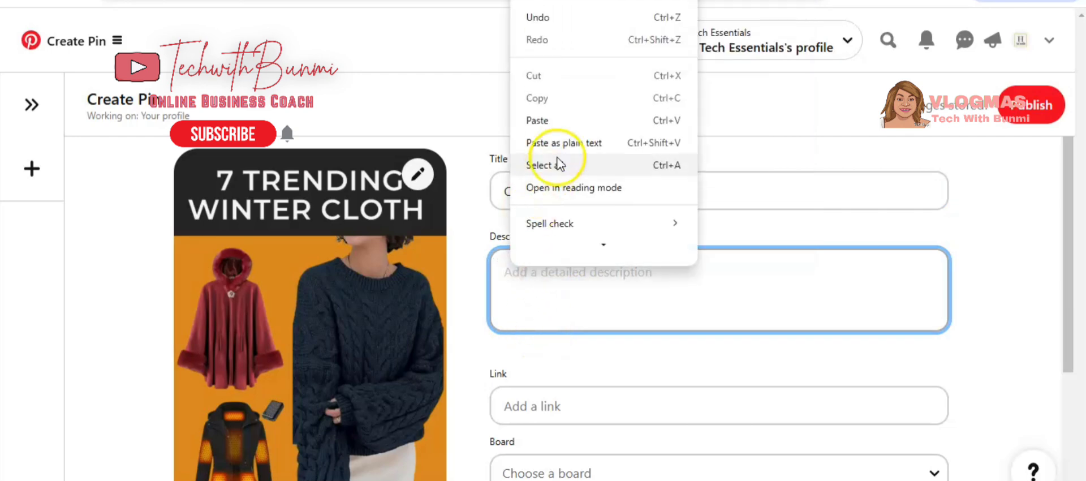
{"action": "left_click", "coordinate": [558, 120]}
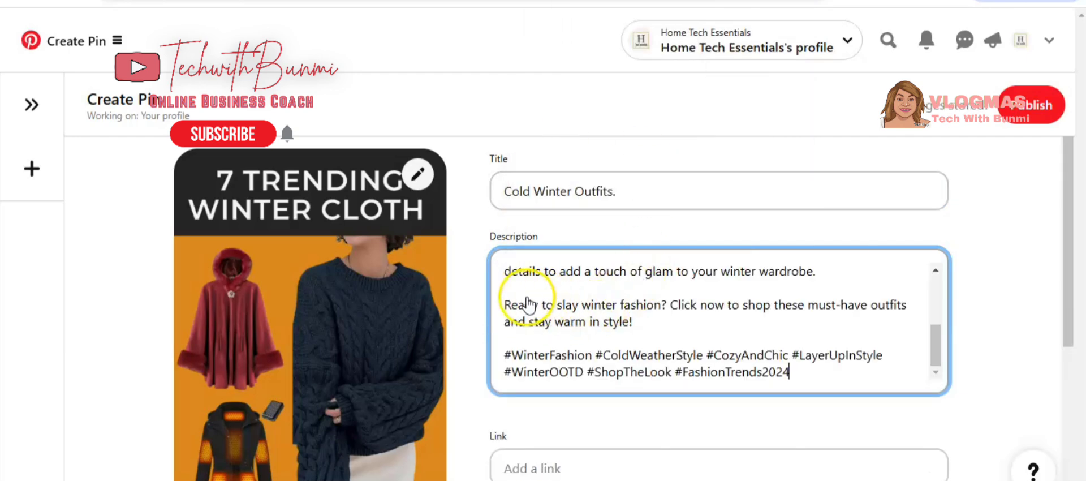
Remove the double asterisks around the description's heading line 'Stay Stylish & Warm: Cold Winter Outfits You'll Love'.
{"action": "scroll", "coordinate": [526, 305], "scroll_direction": "up", "scroll_amount": 5}
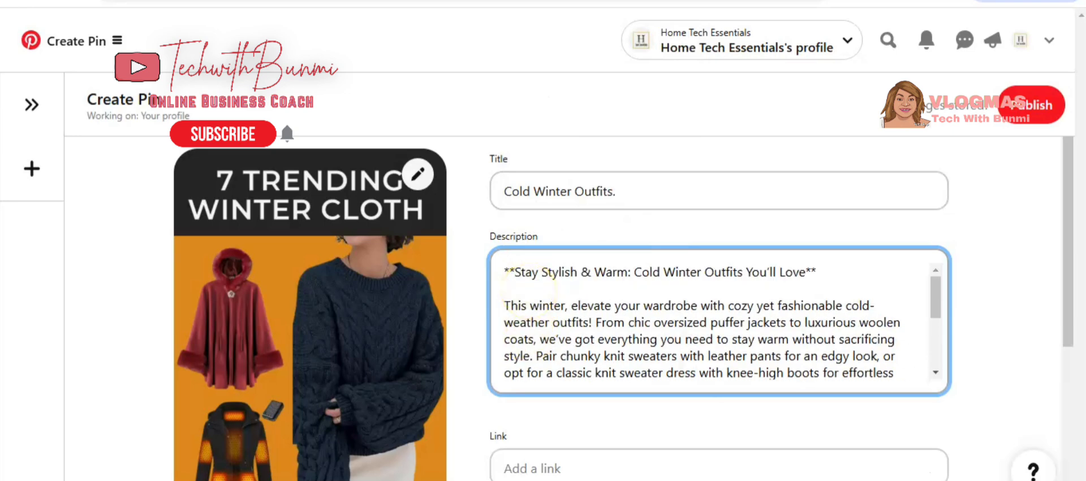
{"action": "left_click", "coordinate": [517, 267]}
{"action": "key", "text": "ctrl+a"}
{"action": "left_click", "coordinate": [517, 269]}
{"action": "key", "text": "BackSpace"}
{"action": "key", "text": "BackSpace"}
{"action": "left_click", "coordinate": [827, 261]}
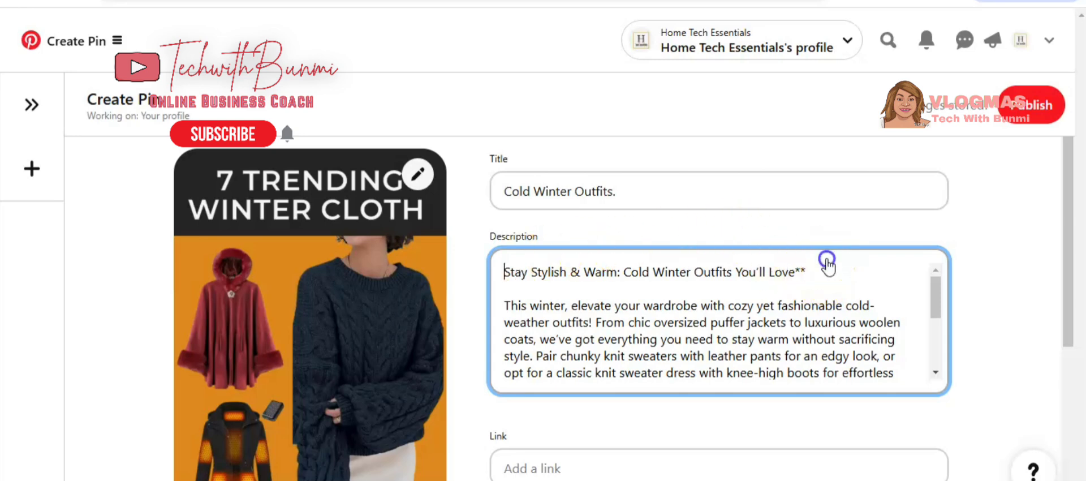
{"action": "double_click", "coordinate": [810, 272]}
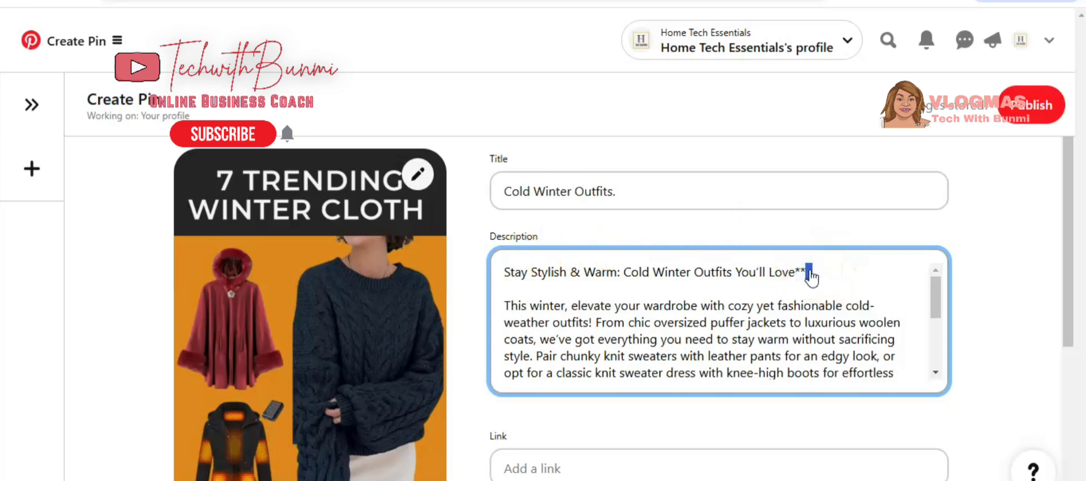
{"action": "key", "text": "BackSpace"}
Copy the share link of the Kit page '7 Trending Winter Cloth For women' and paste it into the pin's Link field.
{"action": "scroll", "coordinate": [811, 277], "scroll_direction": "down", "scroll_amount": 8}
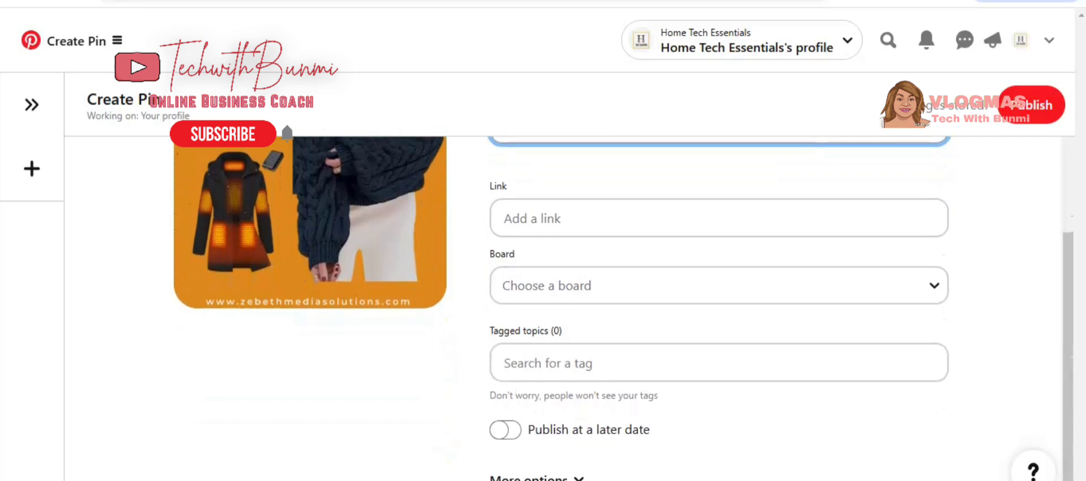
{"action": "left_click", "coordinate": [616, 3]}
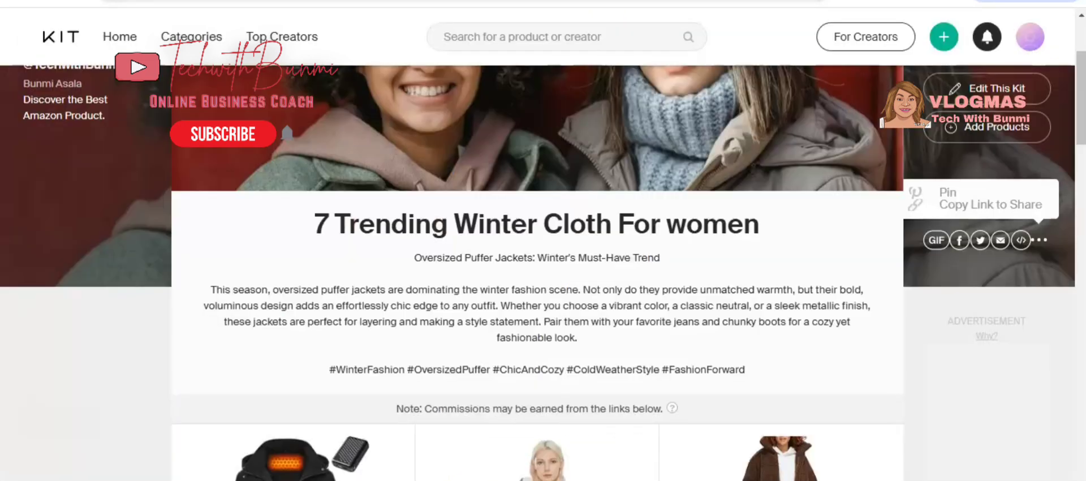
{"action": "left_click", "coordinate": [997, 205]}
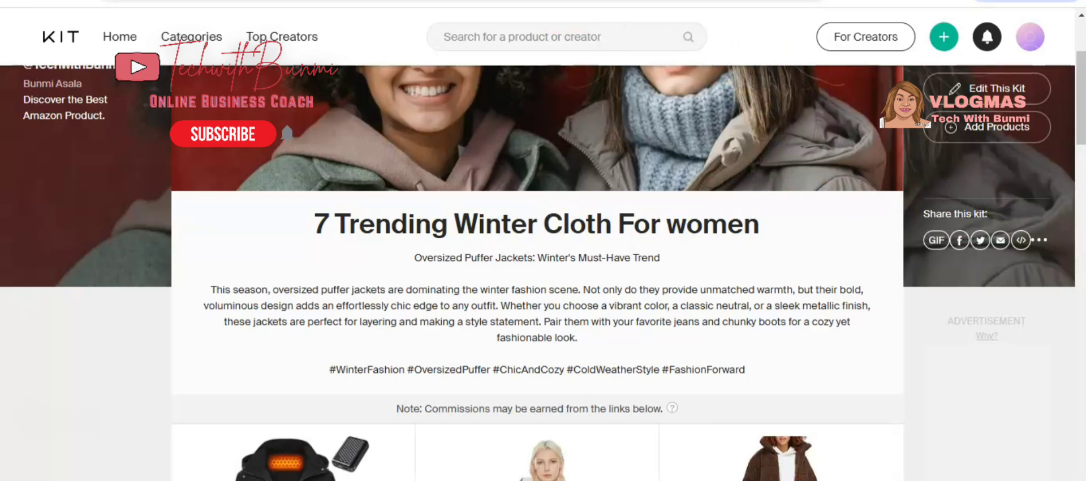
{"action": "key", "text": "ctrl+Tab"}
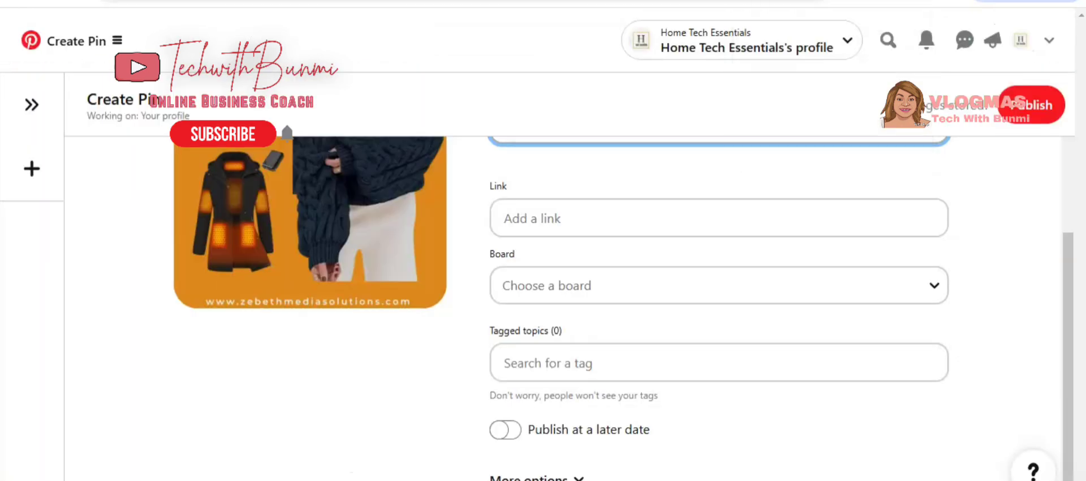
{"action": "left_click", "coordinate": [588, 221]}
{"action": "right_click", "coordinate": [588, 221]}
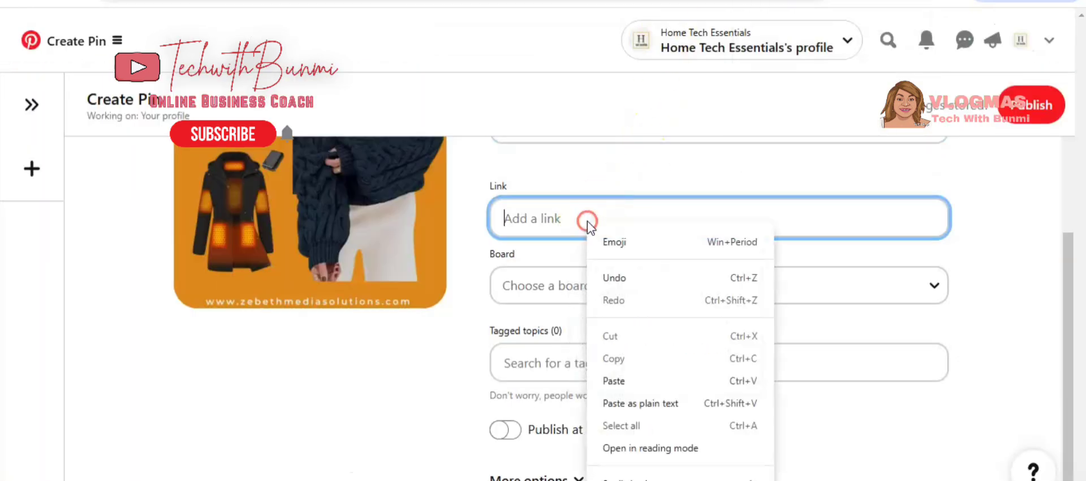
{"action": "left_click", "coordinate": [614, 381]}
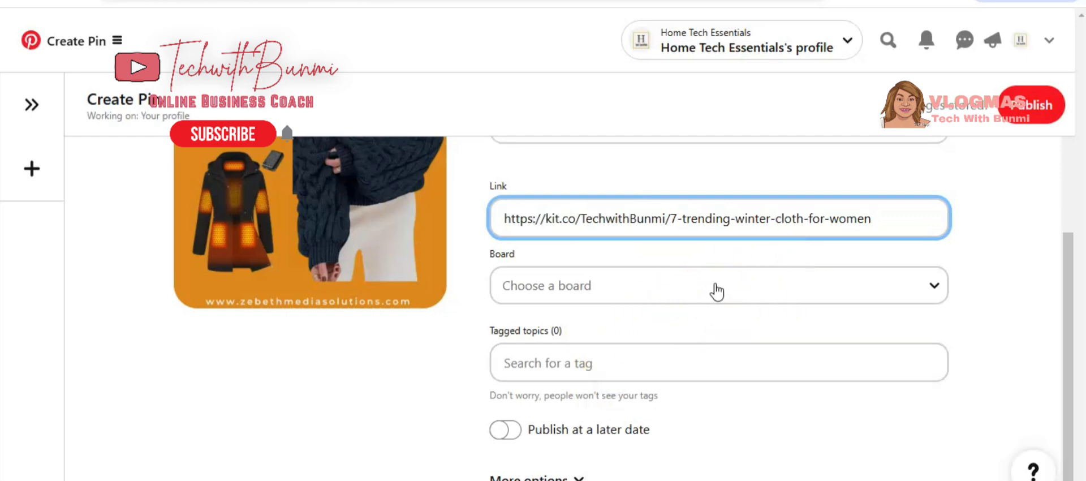
Choose the 'Amazon Must Have' board and add 'winter dress' as a tagged topic.
{"action": "left_click", "coordinate": [931, 288]}
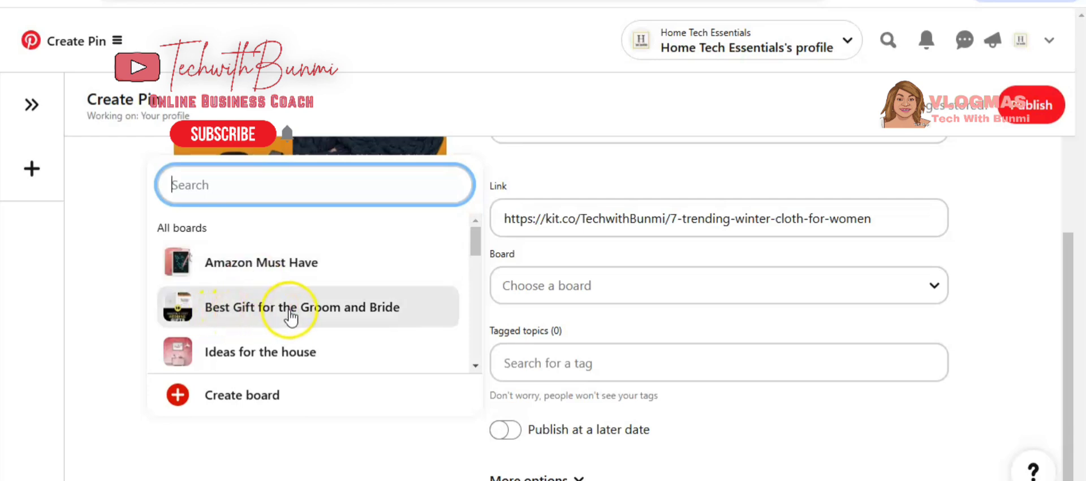
{"action": "left_click", "coordinate": [278, 269]}
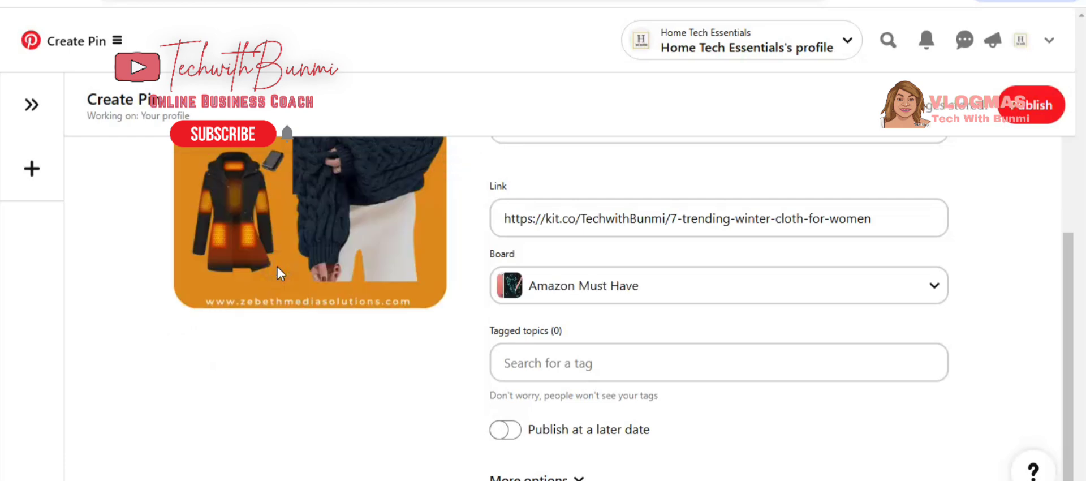
{"action": "left_click", "coordinate": [528, 371]}
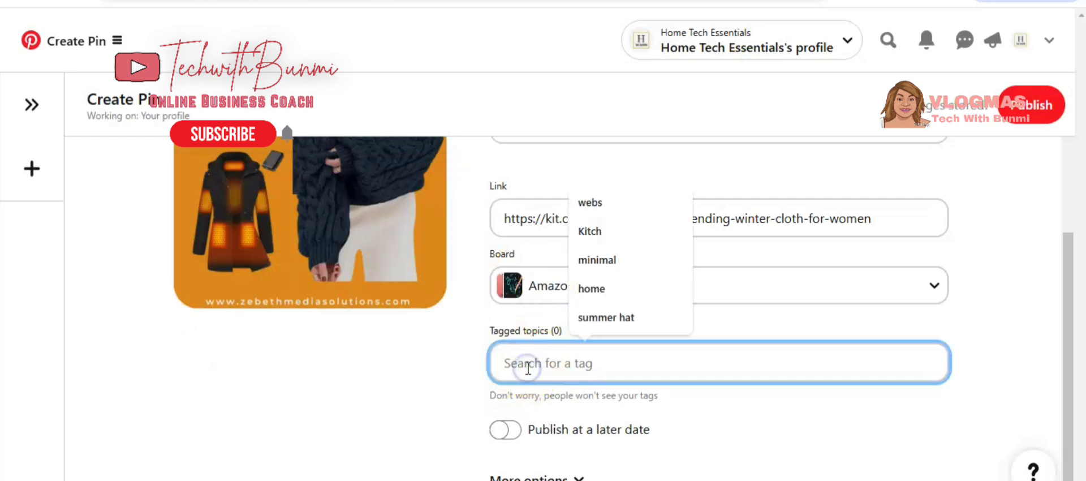
{"action": "type", "text": "winter"}
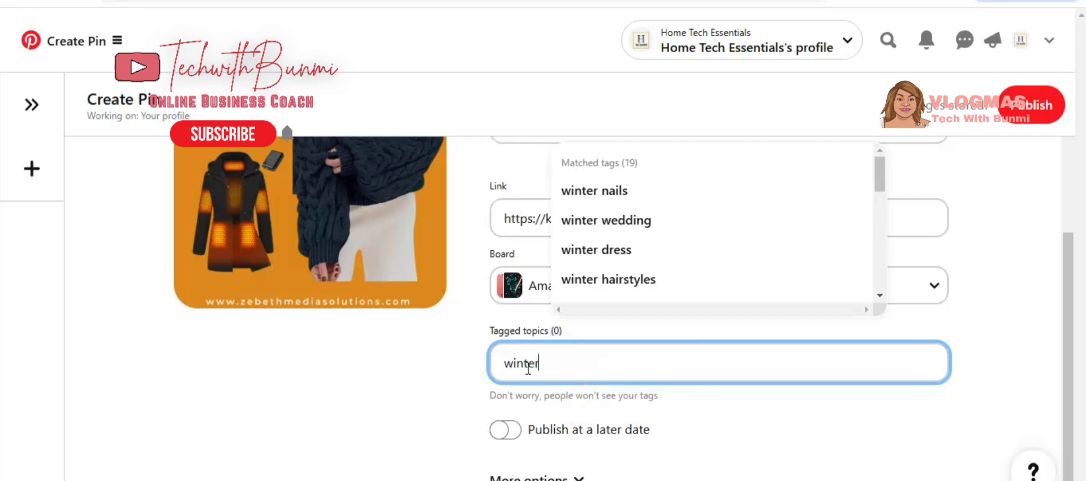
{"action": "left_click", "coordinate": [604, 251]}
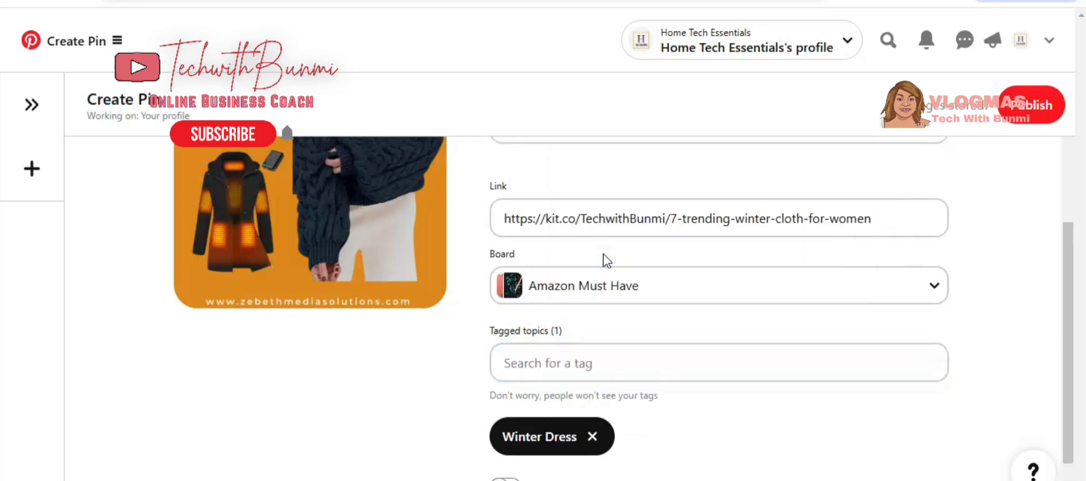
Add 'winter wedding dress' as a second tagged topic.
{"action": "left_click", "coordinate": [582, 364]}
{"action": "type", "text": "w"}
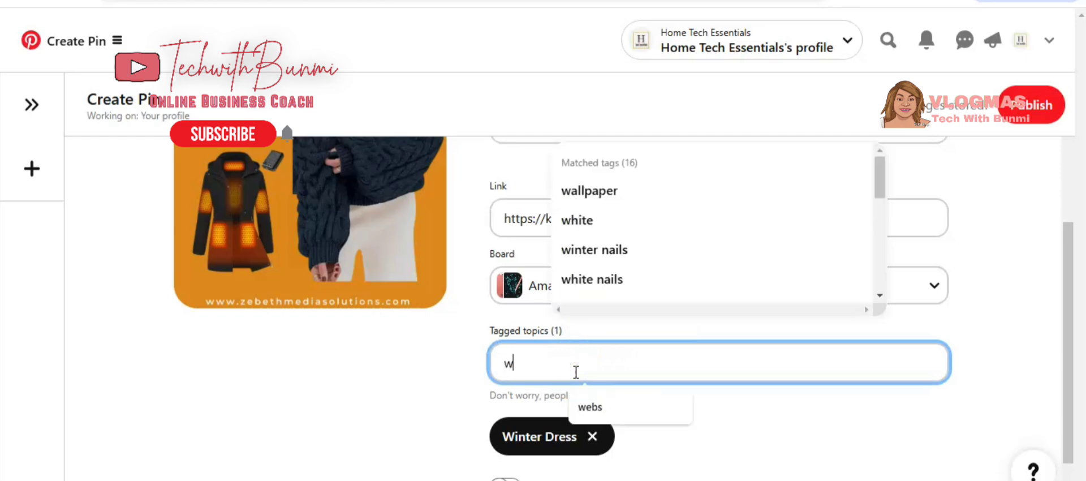
{"action": "type", "text": "inta"}
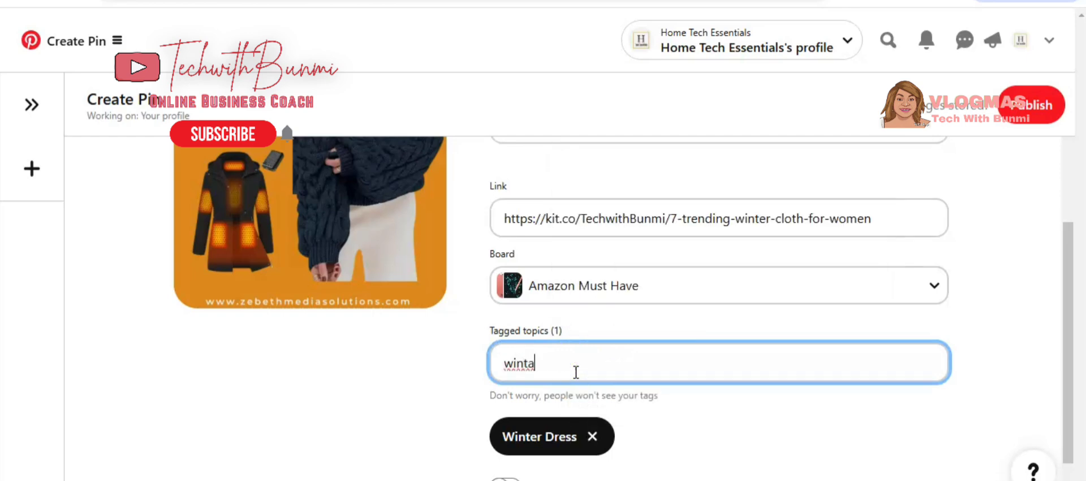
{"action": "key", "text": "BackSpace"}
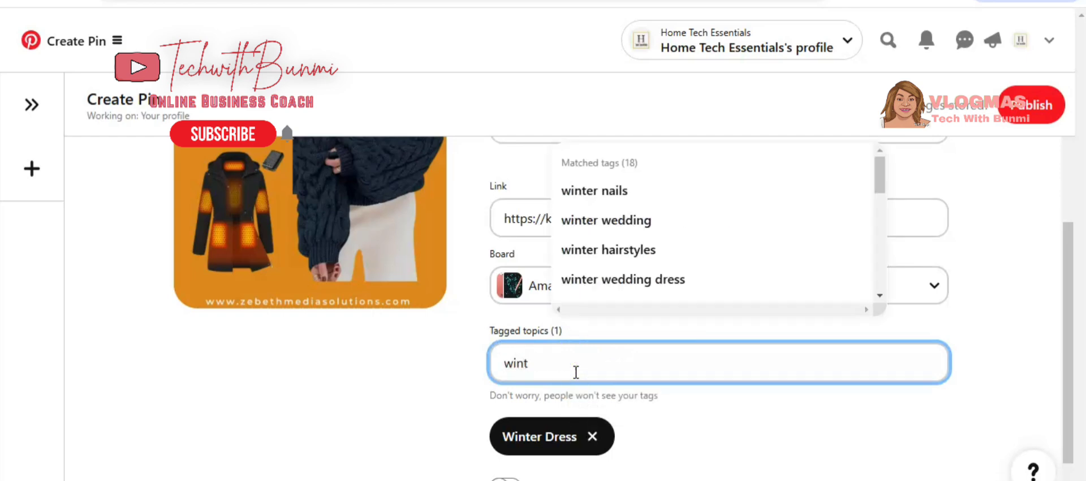
{"action": "left_click", "coordinate": [652, 289]}
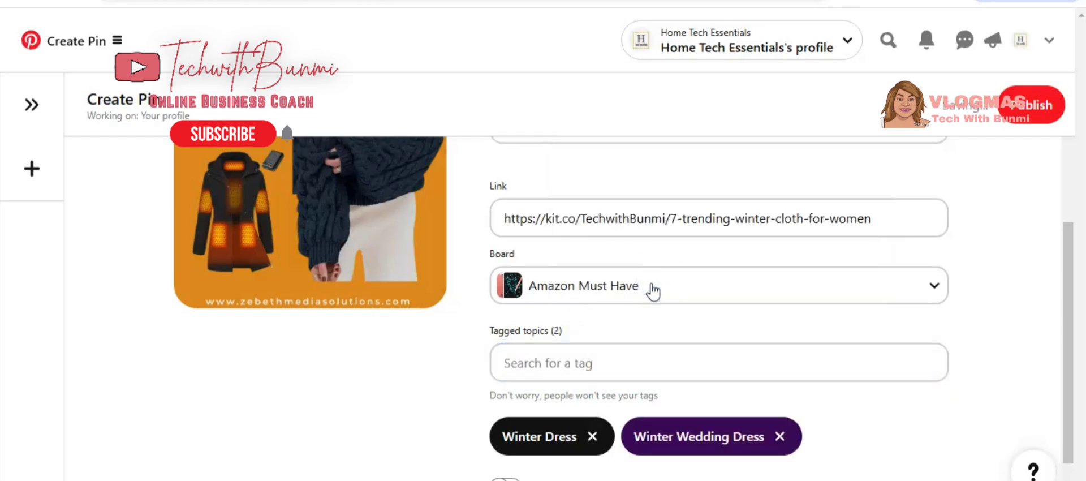
Search the tags for 'winter' to add another tagged topic.
{"action": "left_click", "coordinate": [558, 363]}
{"action": "type", "text": "winter"}
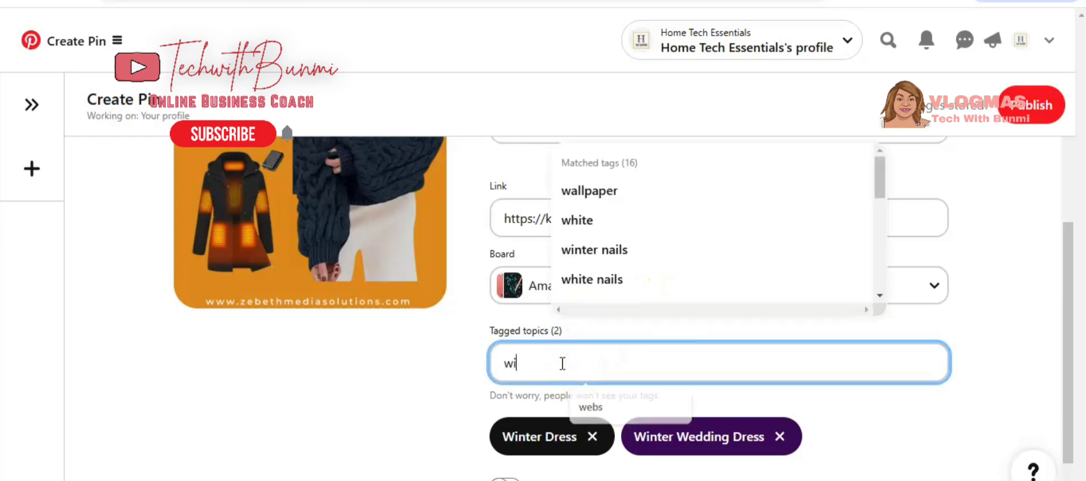